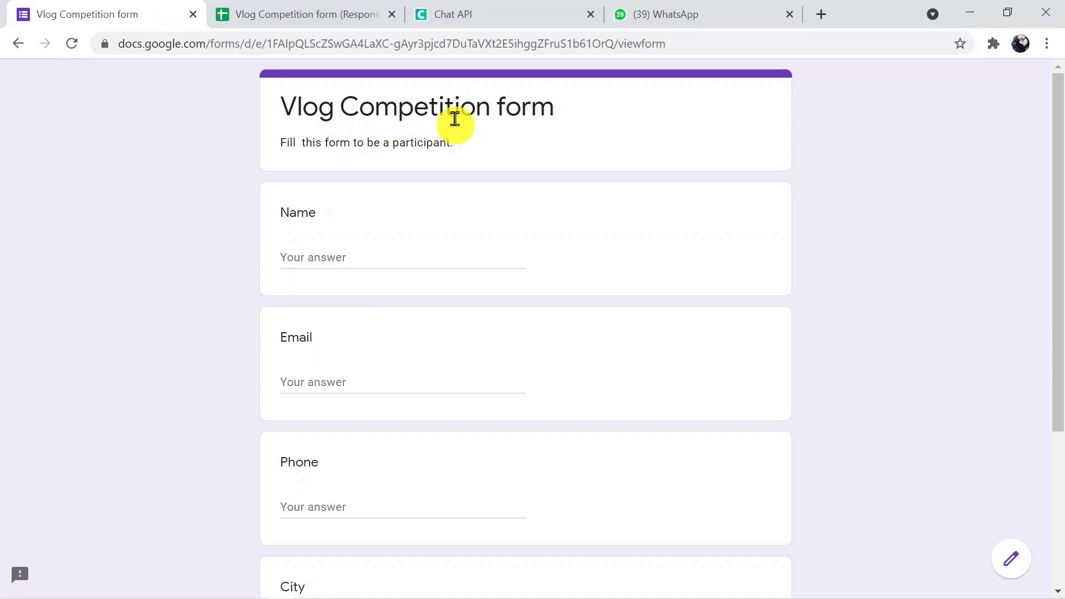
Check the responses spreadsheet, Chat API instance and WhatsApp group, then return to the Vlog Competition form.
left_click(346, 10)
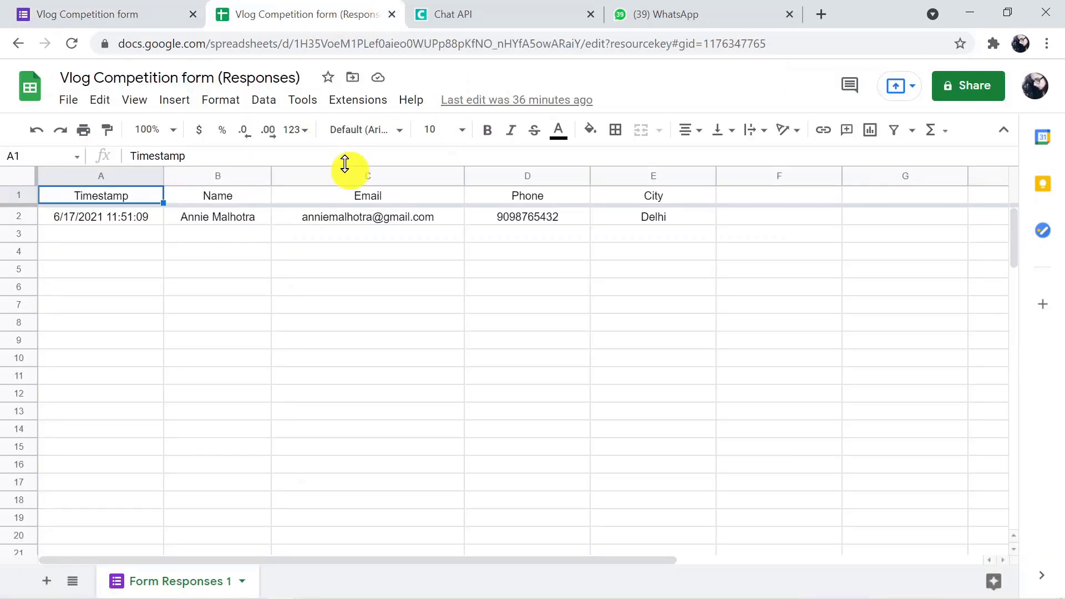
left_click(113, 10)
left_click(475, 12)
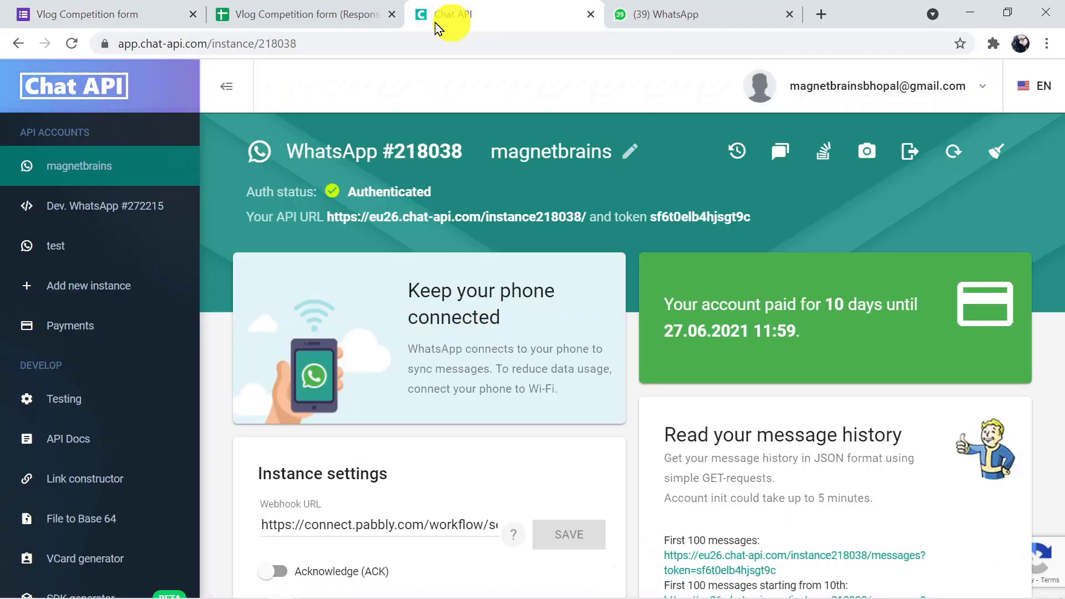
left_click(660, 16)
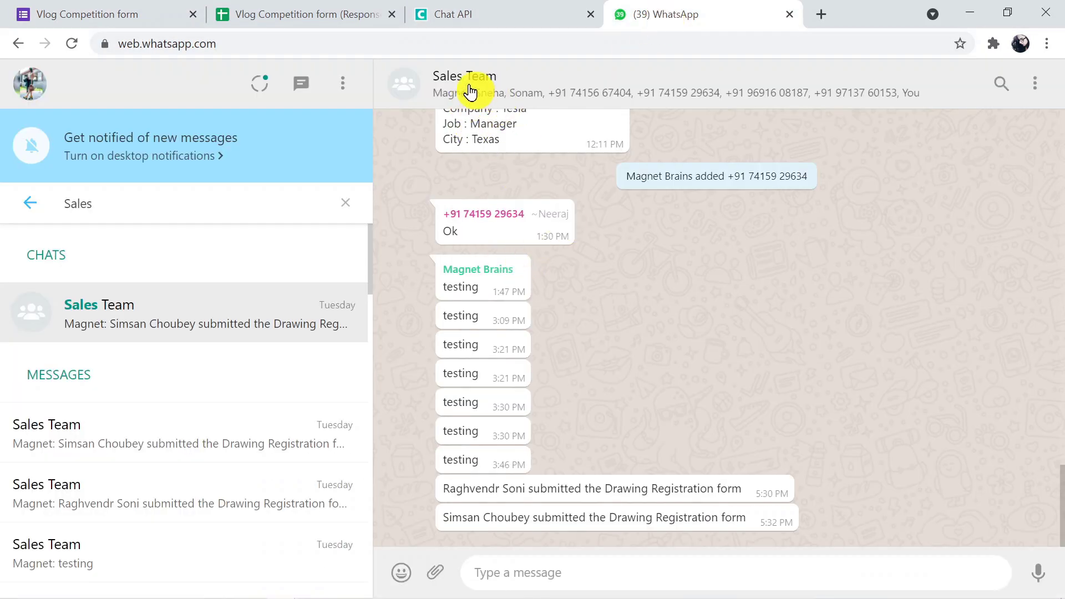
left_click(142, 8)
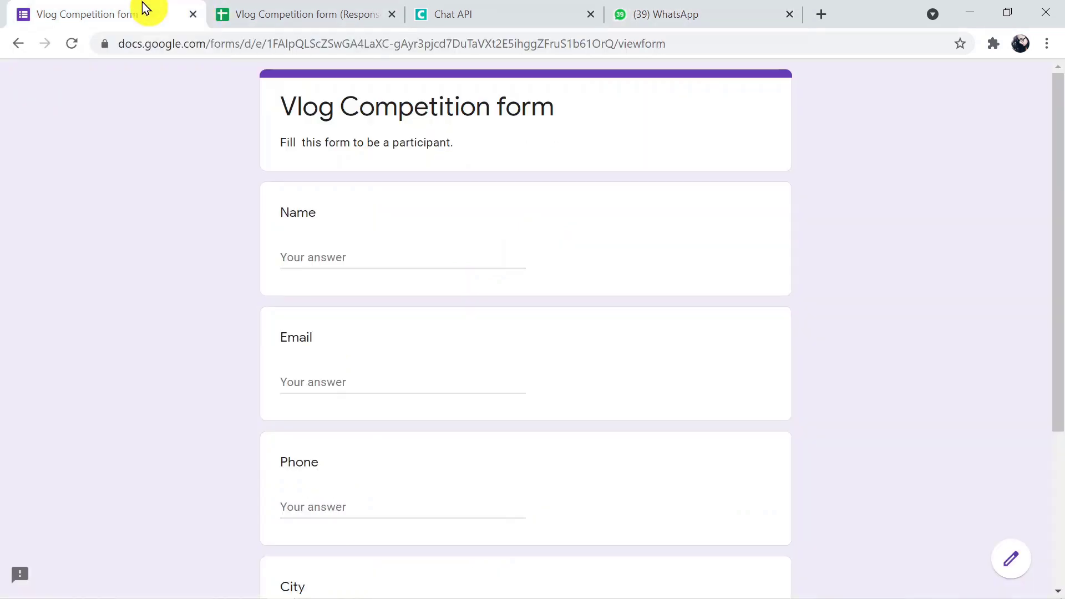
Fill in the participant's name, email, phone and city and submit the Vlog Competition form.
left_click(392, 259)
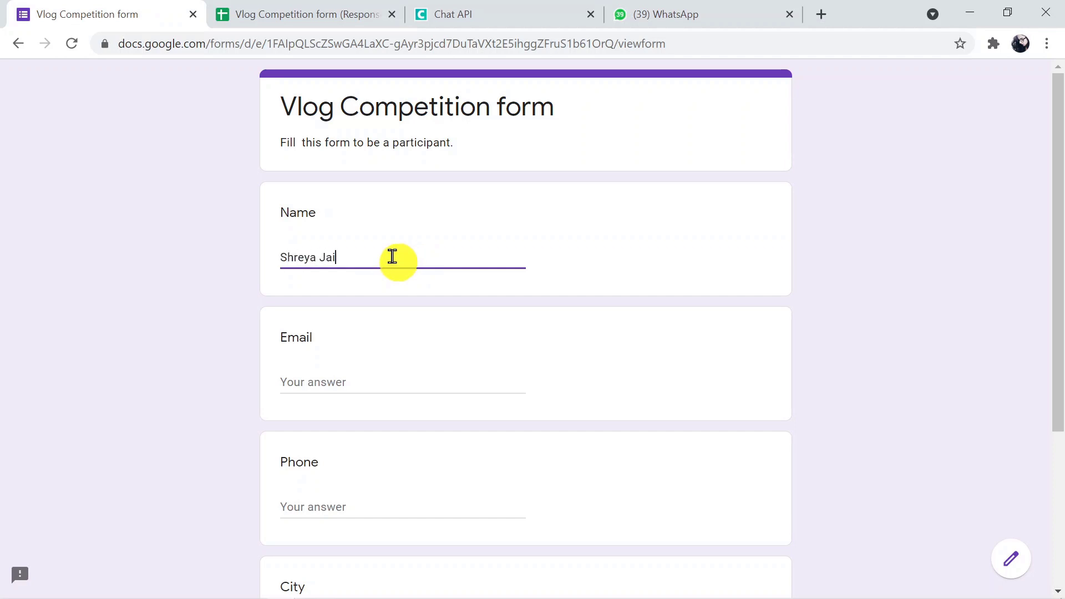
left_click(325, 375)
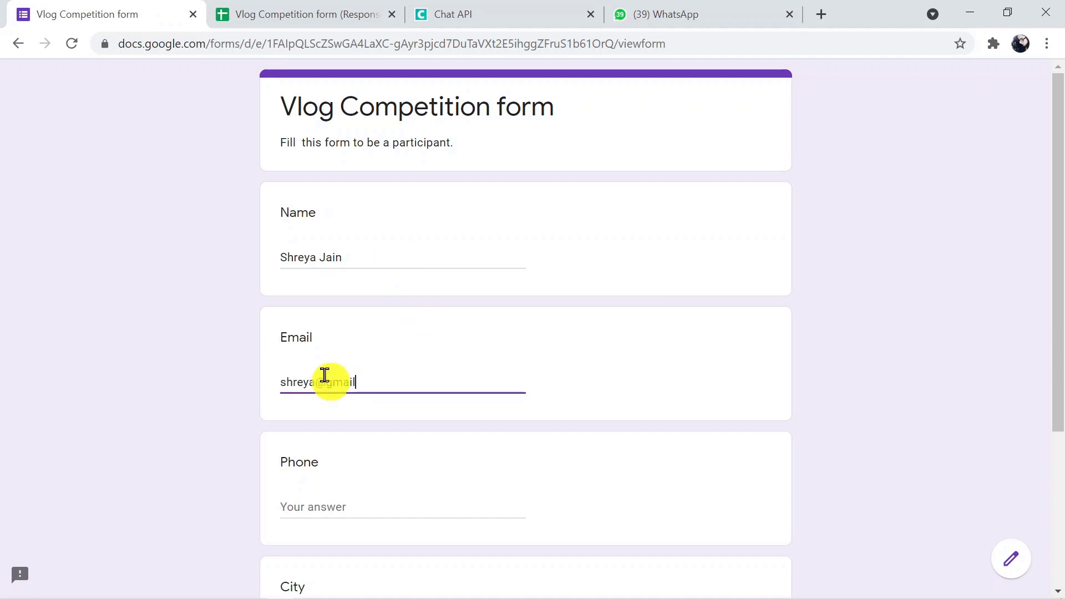
left_click(299, 505)
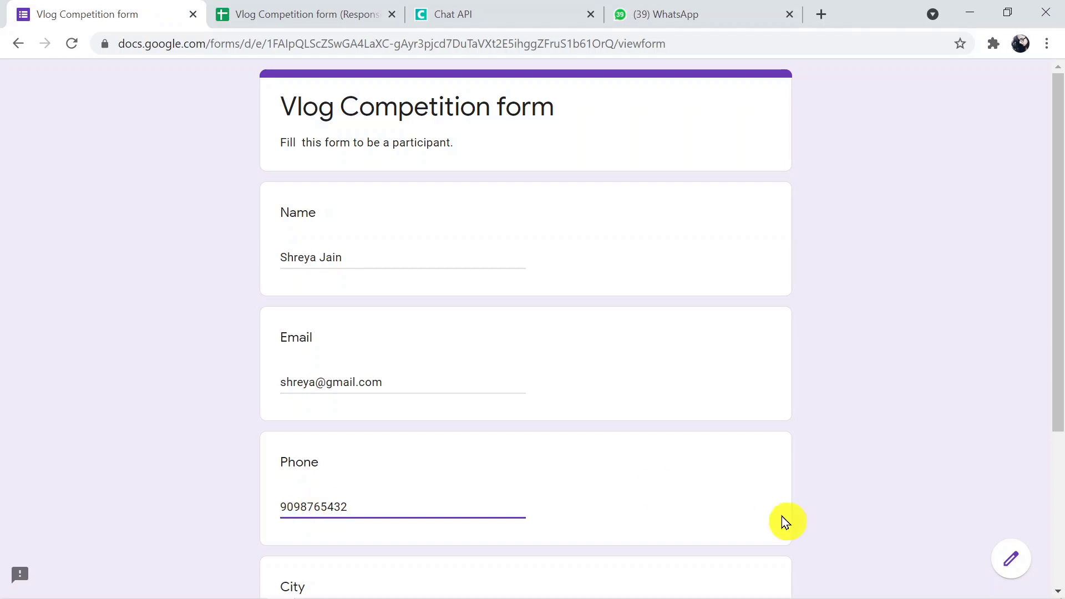
left_click_drag(1060, 333, 1060, 458)
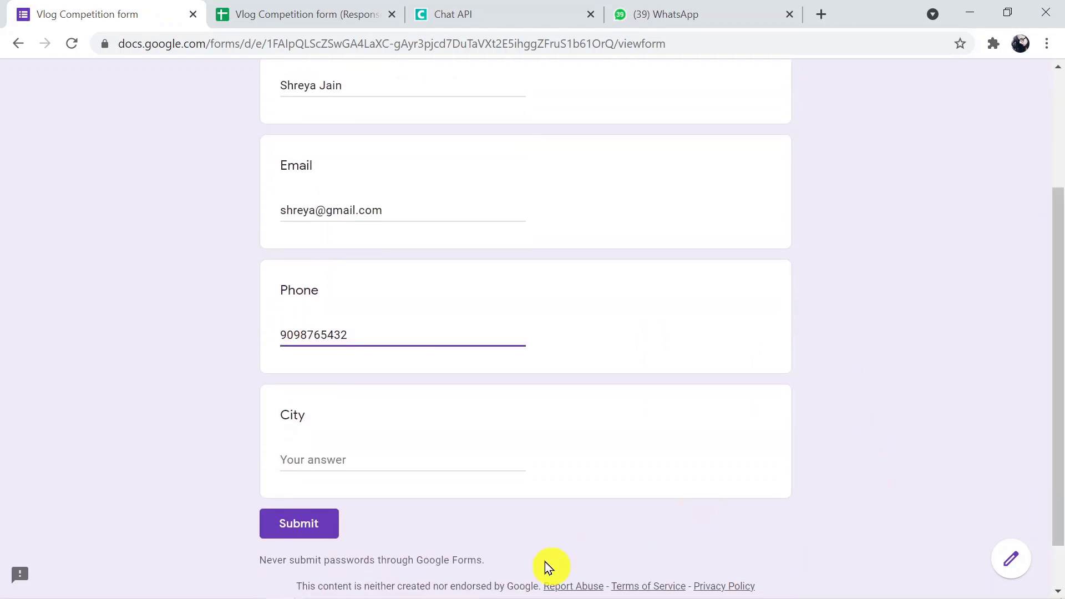
left_click(404, 462)
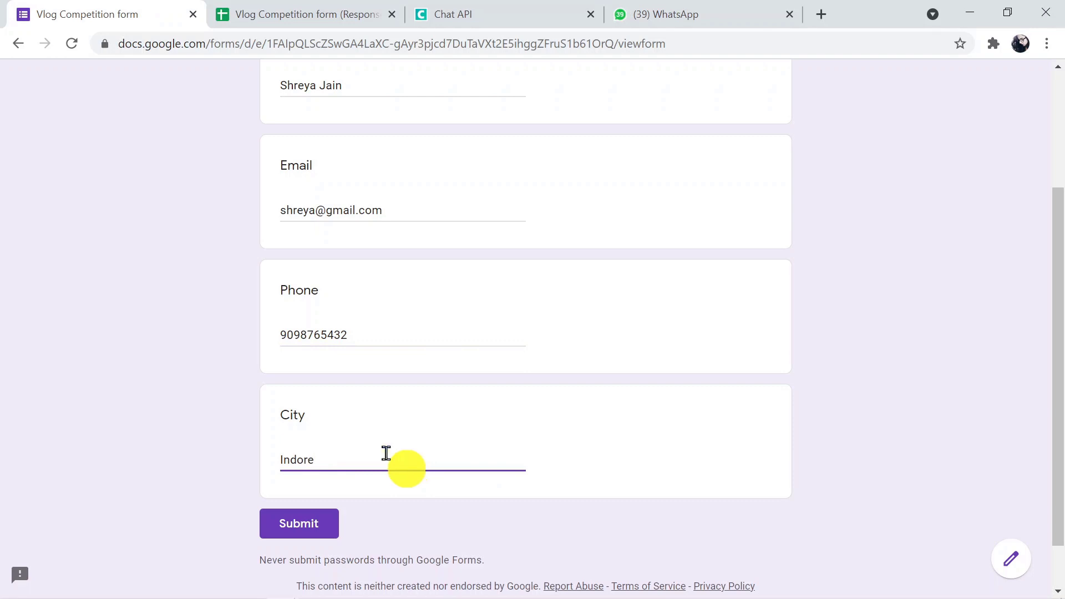
left_click(308, 523)
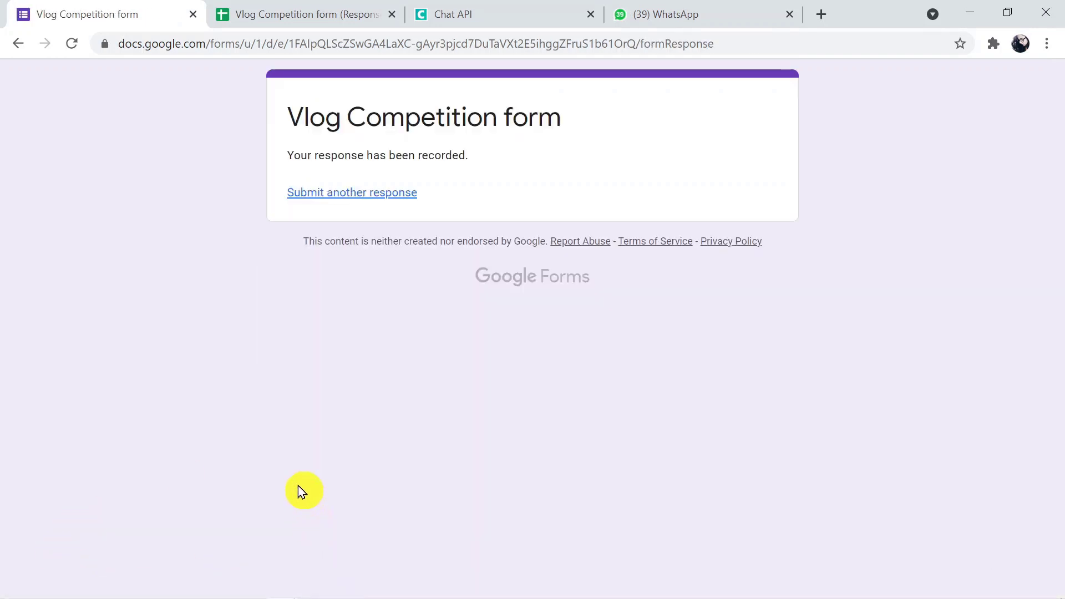
key("ctrl+l")
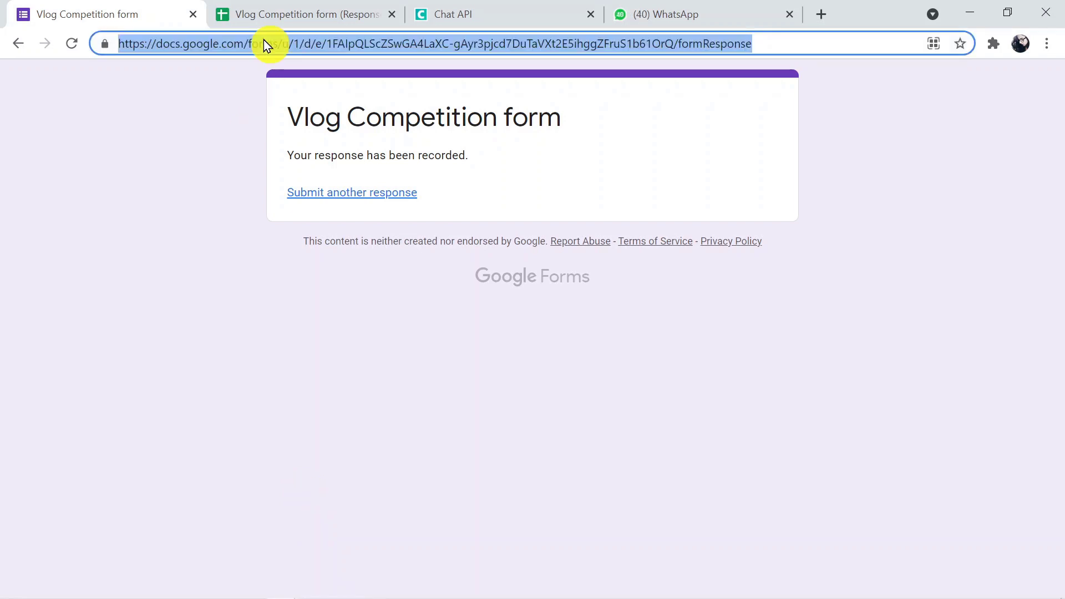
Check the spreadsheet for the new row 3 response and the WhatsApp group for a message.
left_click(285, 10)
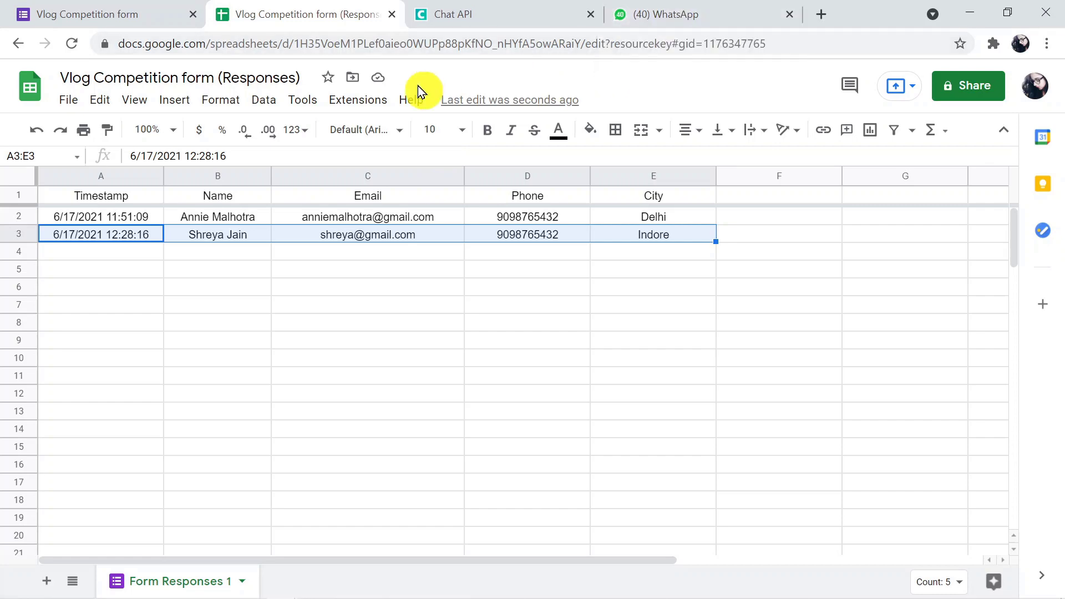
left_click(682, 15)
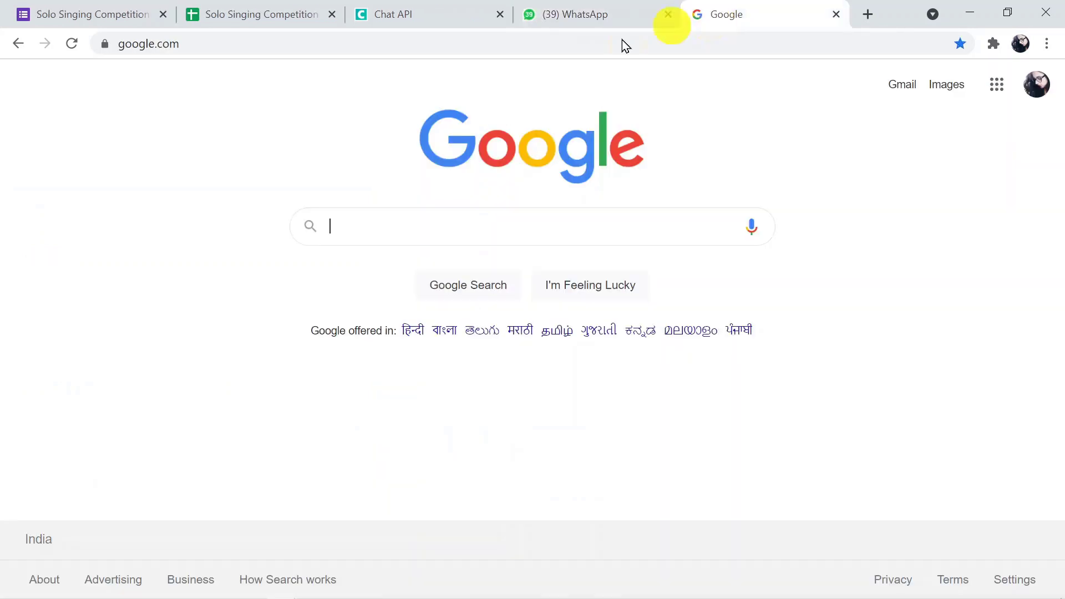
Visit pabbly.com and open the Pabbly Connect product page.
left_click(266, 40)
type("pa")
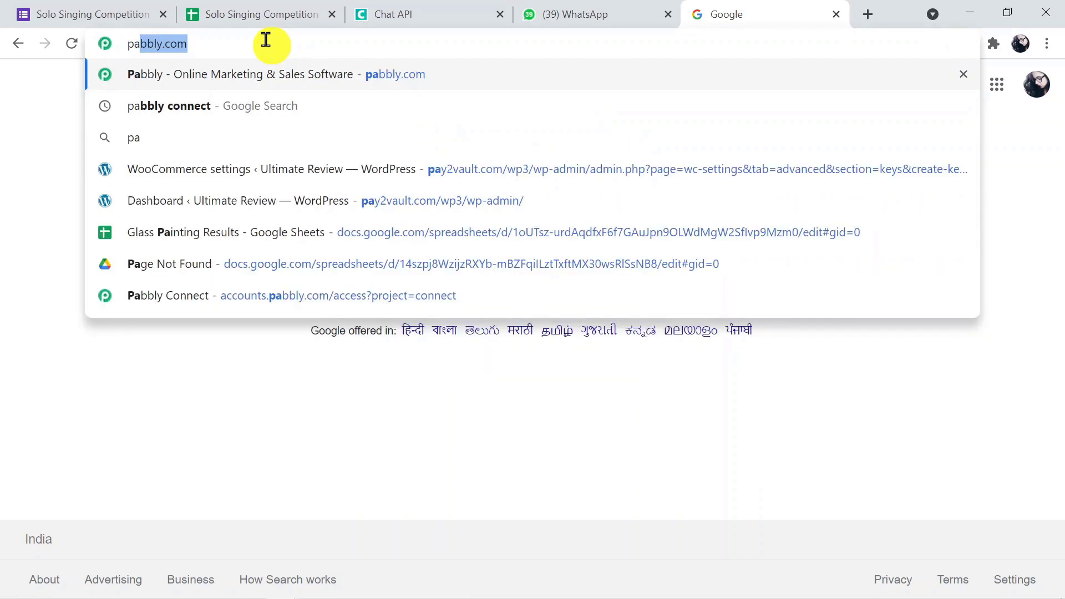
type("bbly.com")
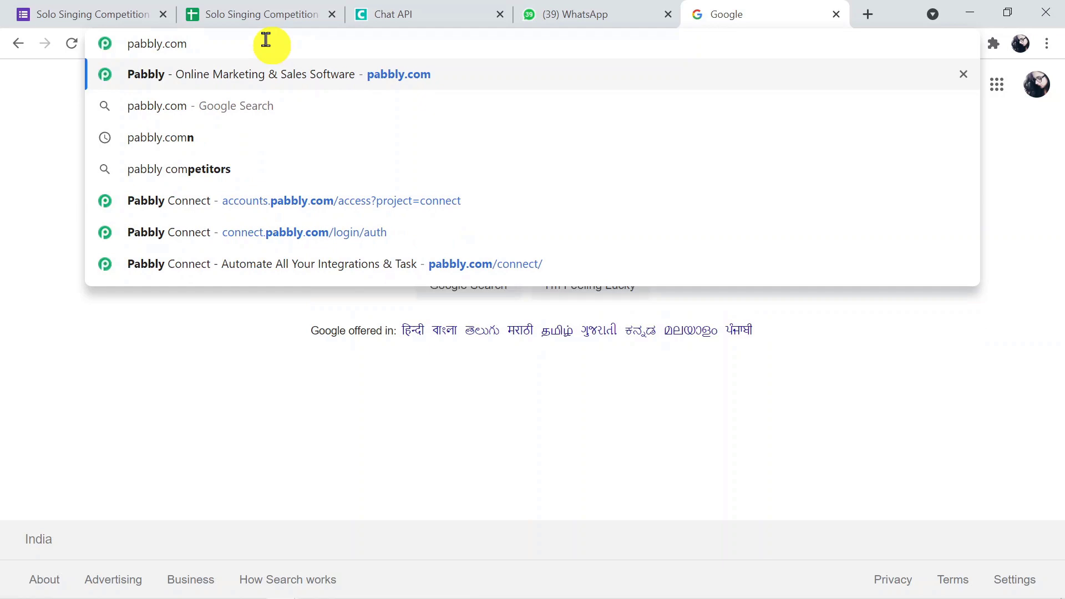
key("Return")
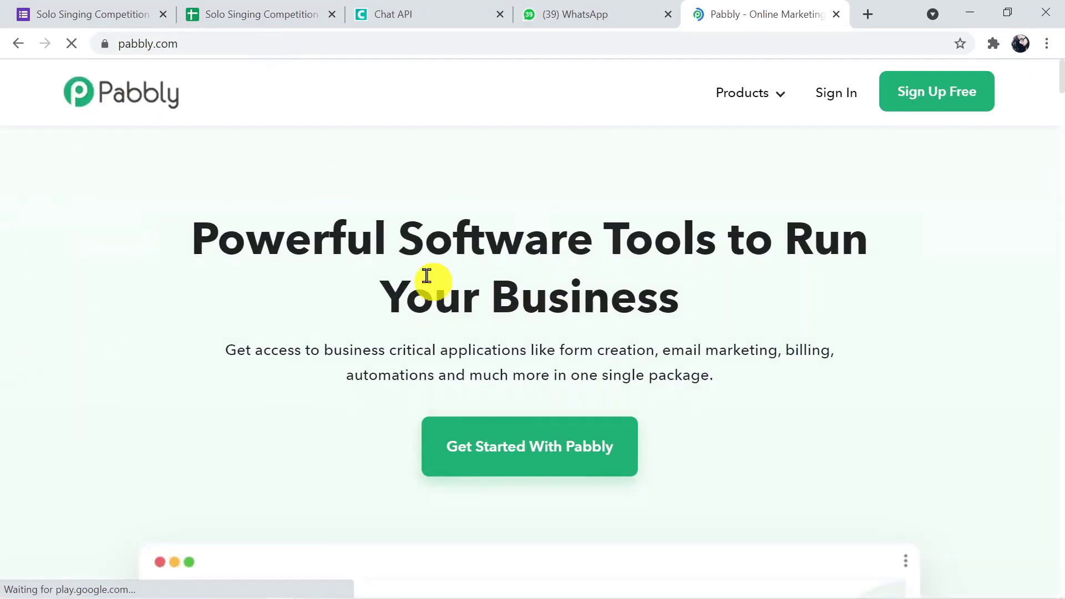
mouse_move(748, 107)
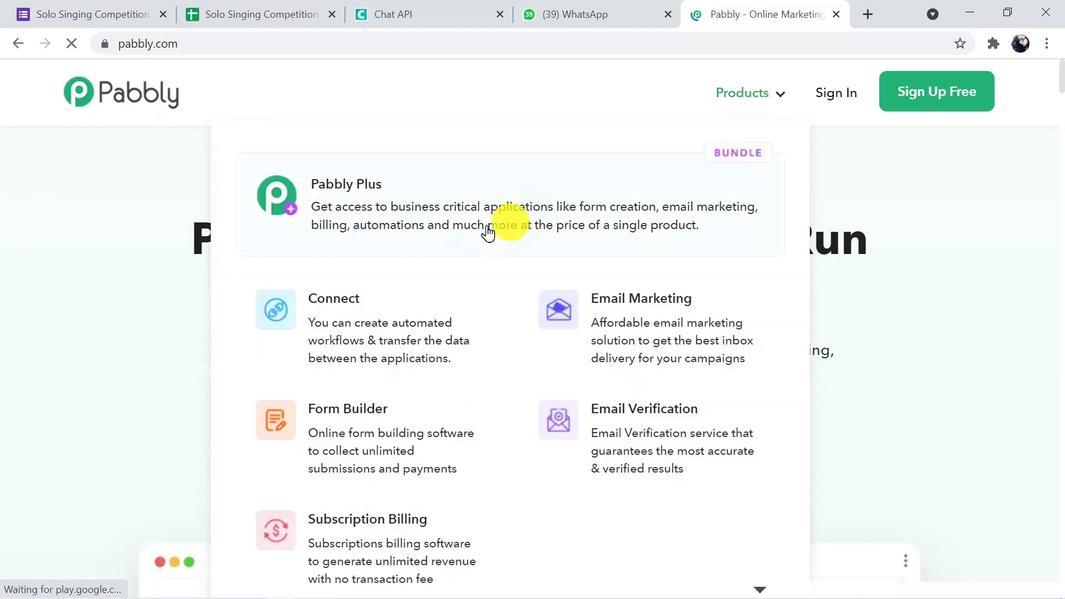
left_click(405, 338)
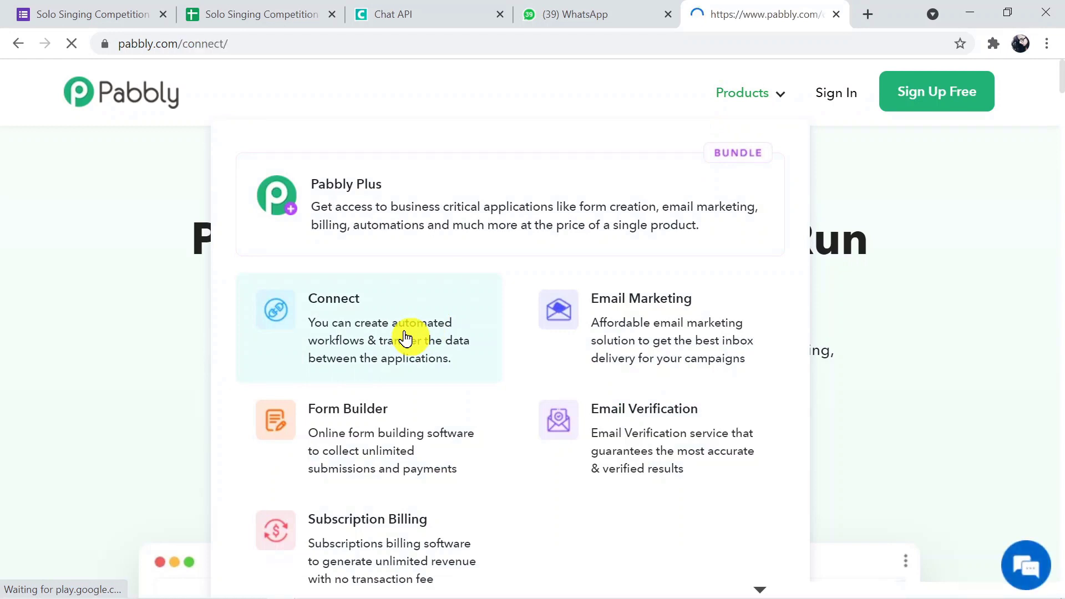
key("ctrl+l")
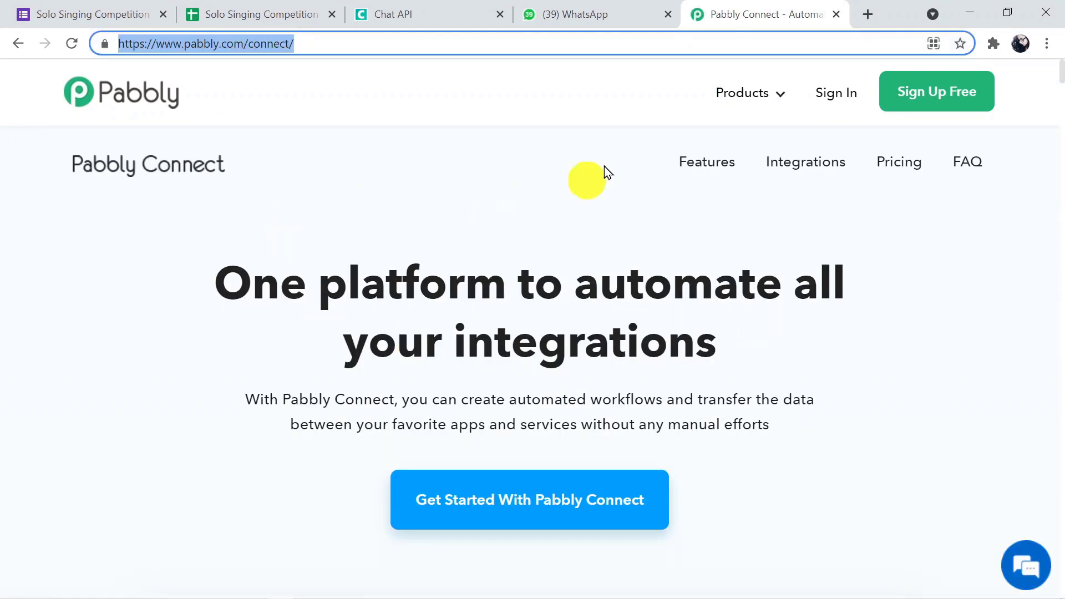
Sign in and launch Connect from the account's apps page.
left_click(836, 95)
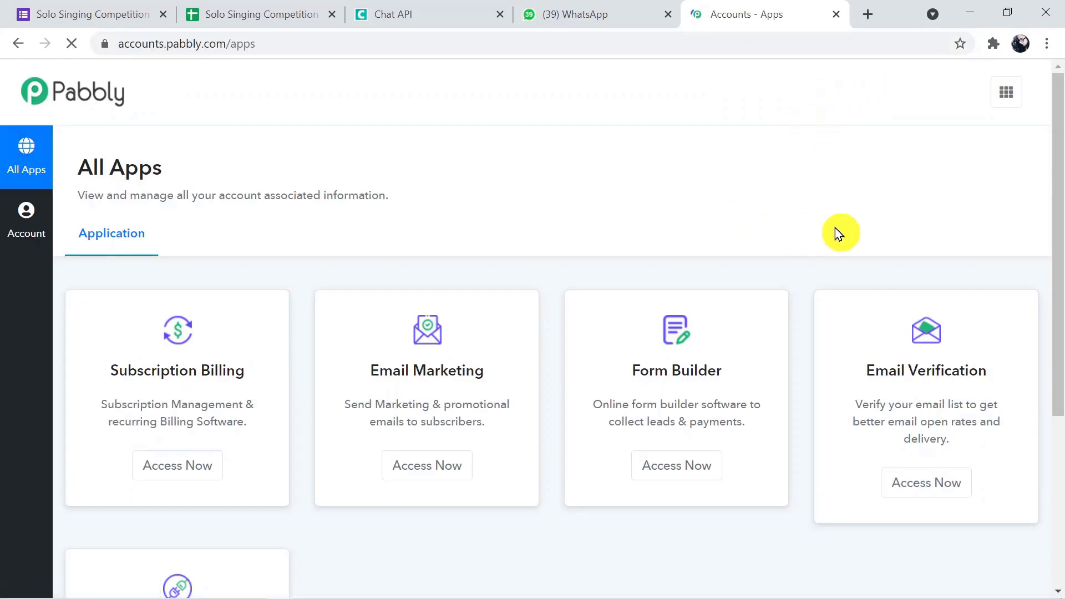
left_click_drag(1058, 209, 1058, 380)
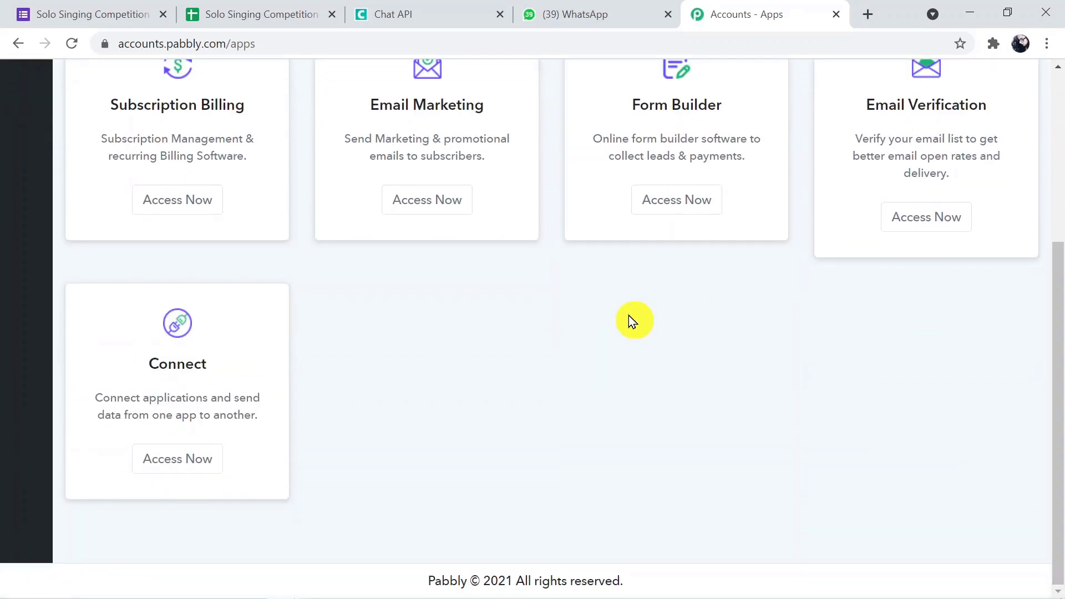
left_click(187, 459)
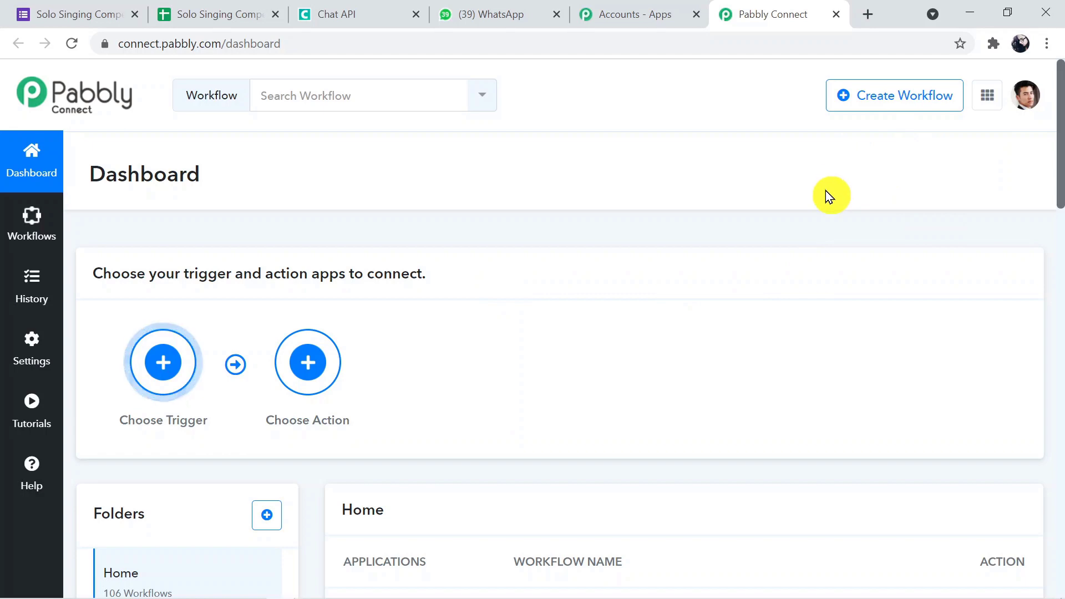
Create a new workflow named 'Google Forms to WhatsApp'.
left_click(893, 100)
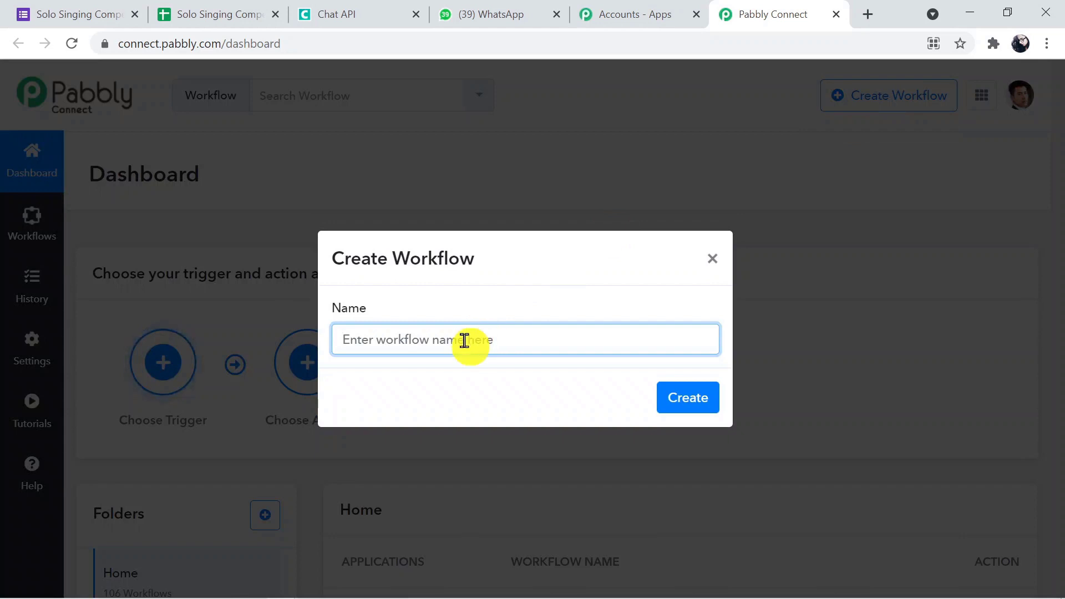
type("Goo")
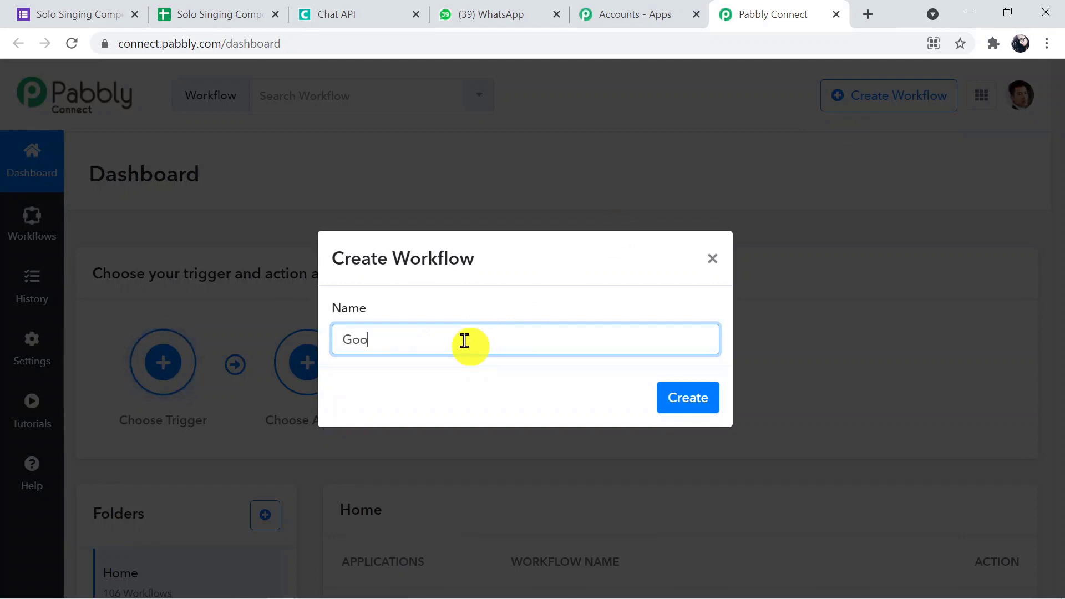
type("gle F")
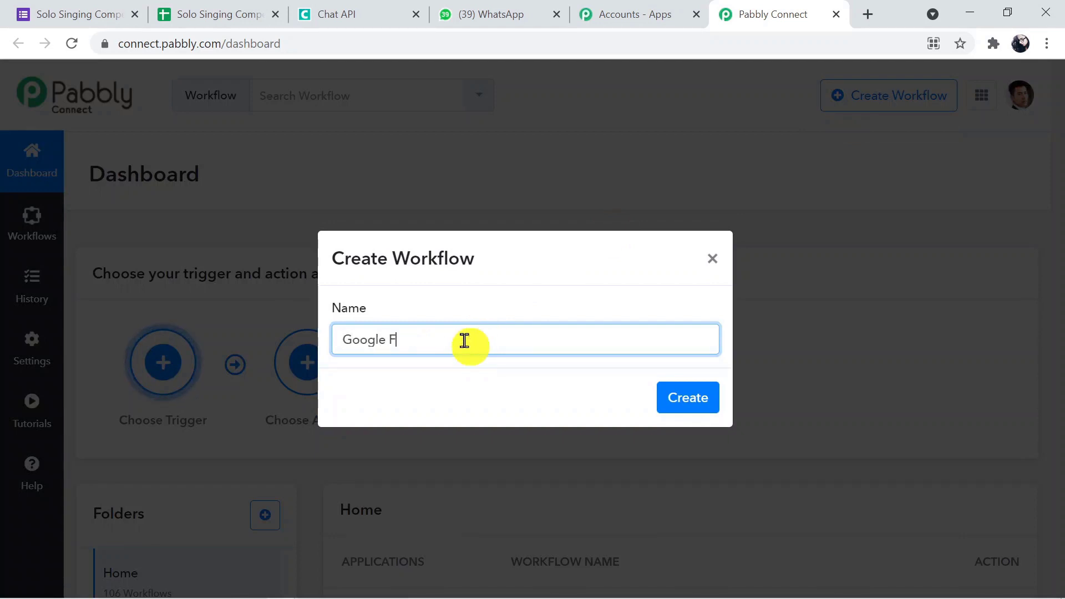
type("orms t")
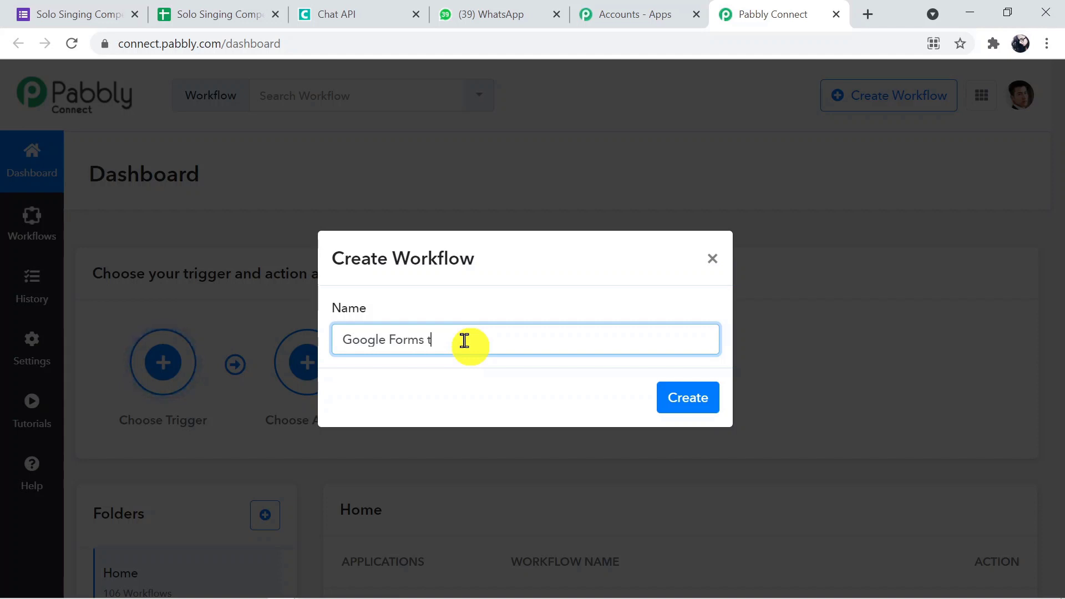
type("o Whats")
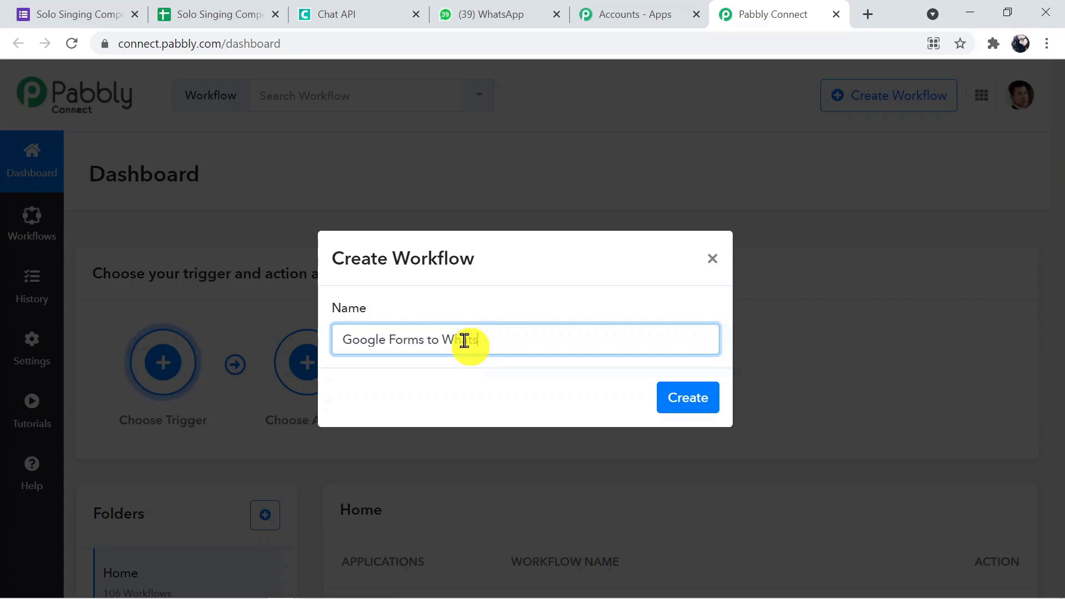
type("APp")
key("BackSpace")
key("BackSpace")
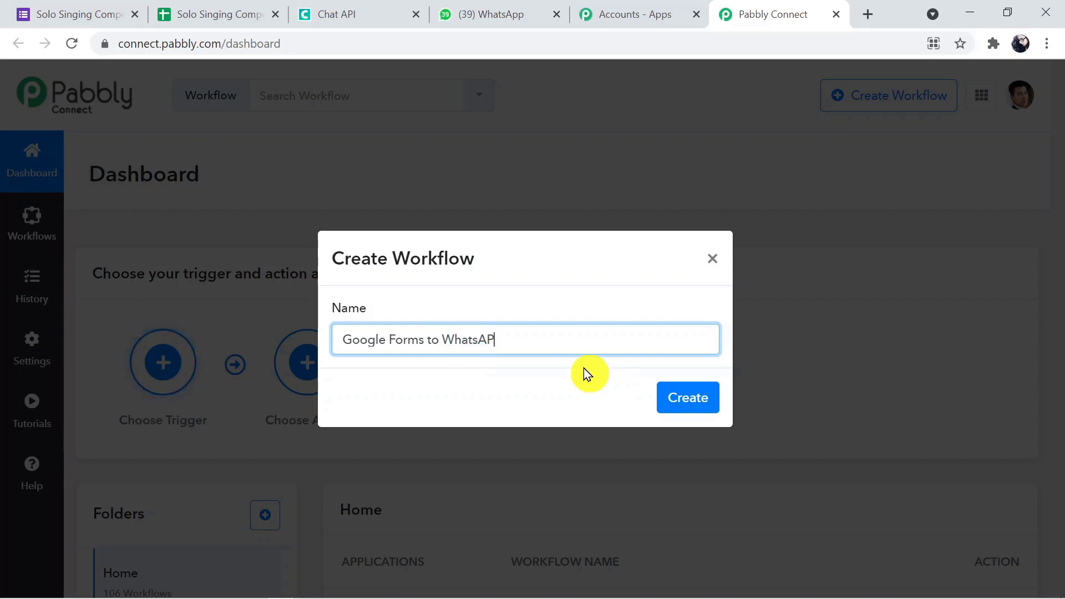
type("pp")
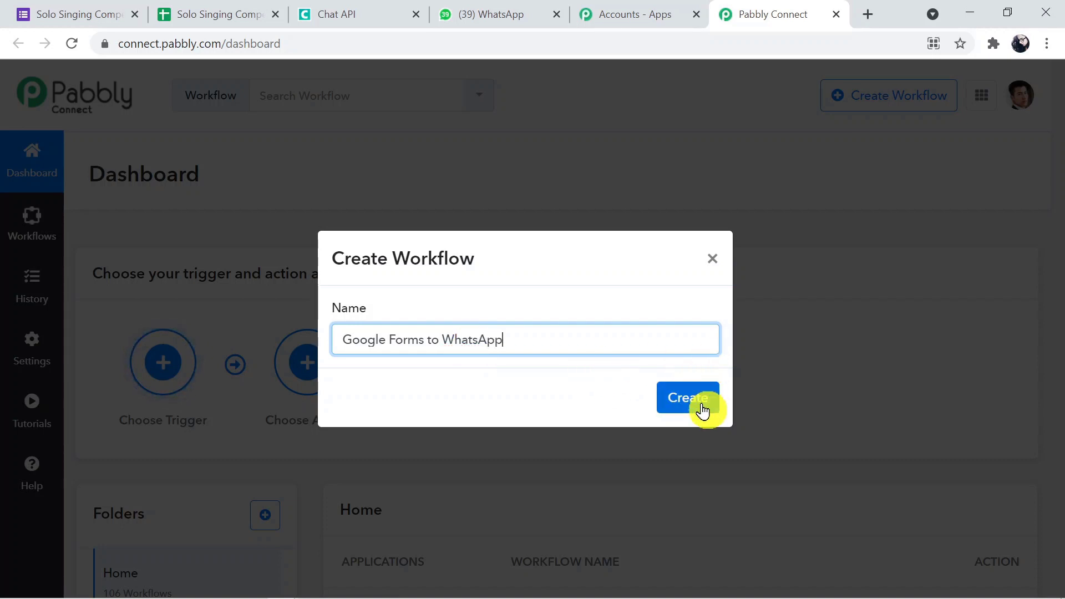
left_click(701, 407)
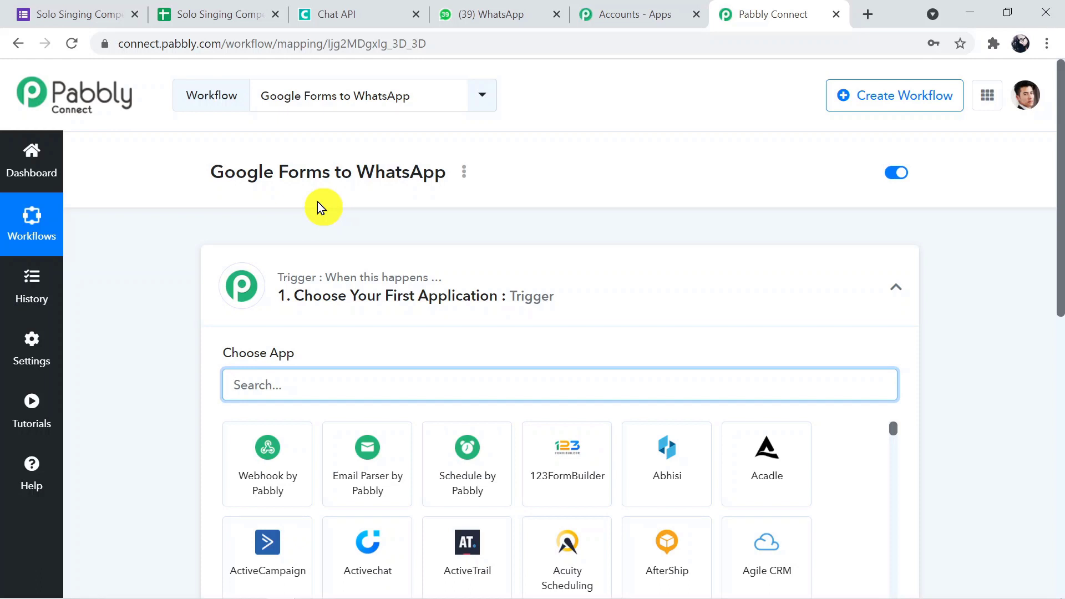
Expand the action step, then place the cursor in the trigger's Choose App search.
scroll(316, 205, "down", 3)
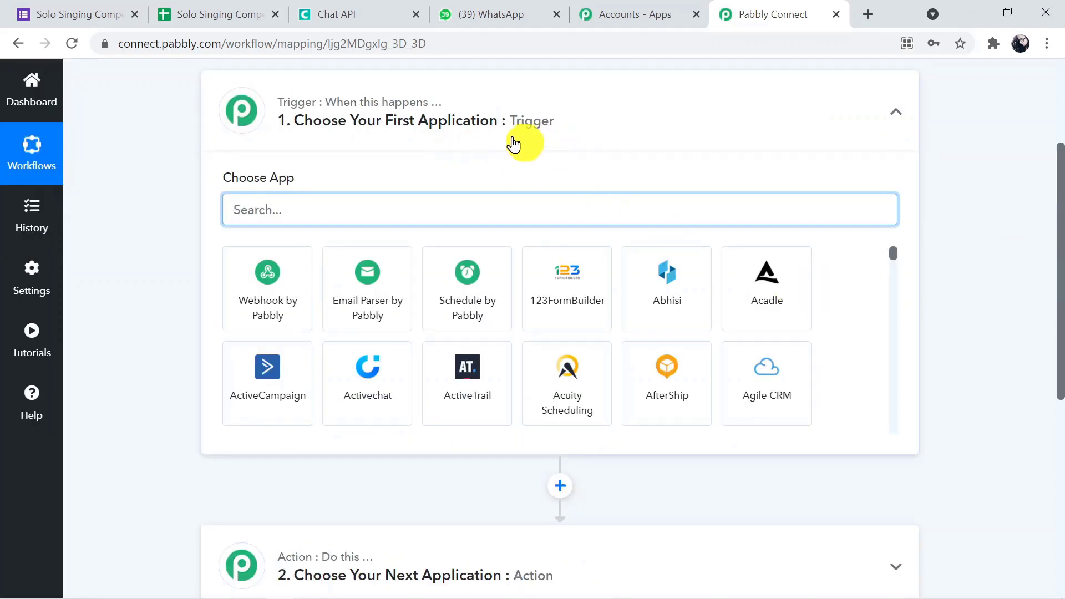
left_click_drag(1058, 344, 1058, 428)
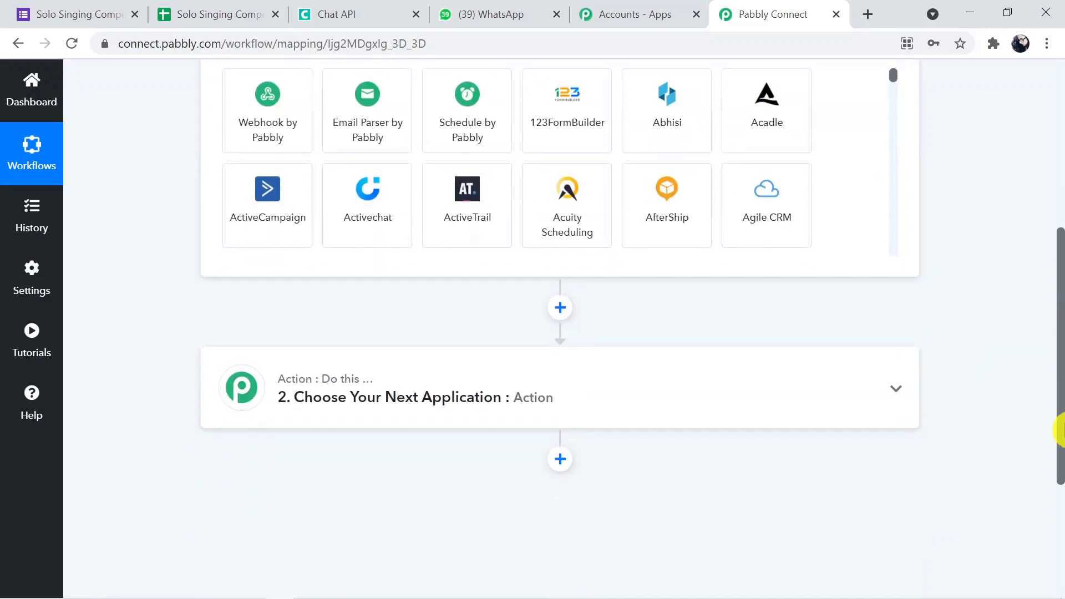
left_click(683, 394)
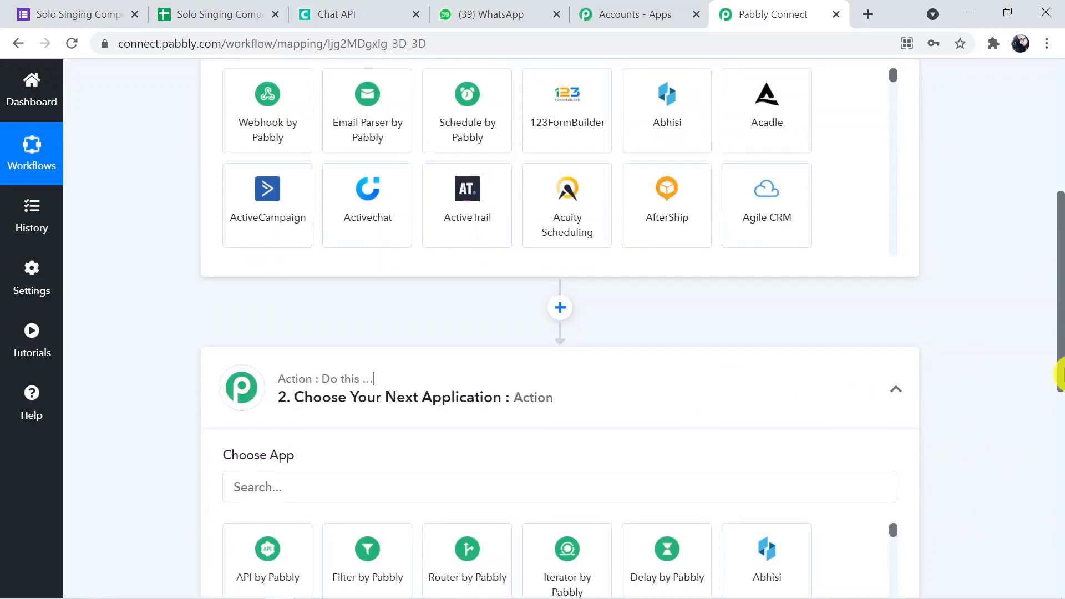
left_click_drag(1060, 360, 1060, 298)
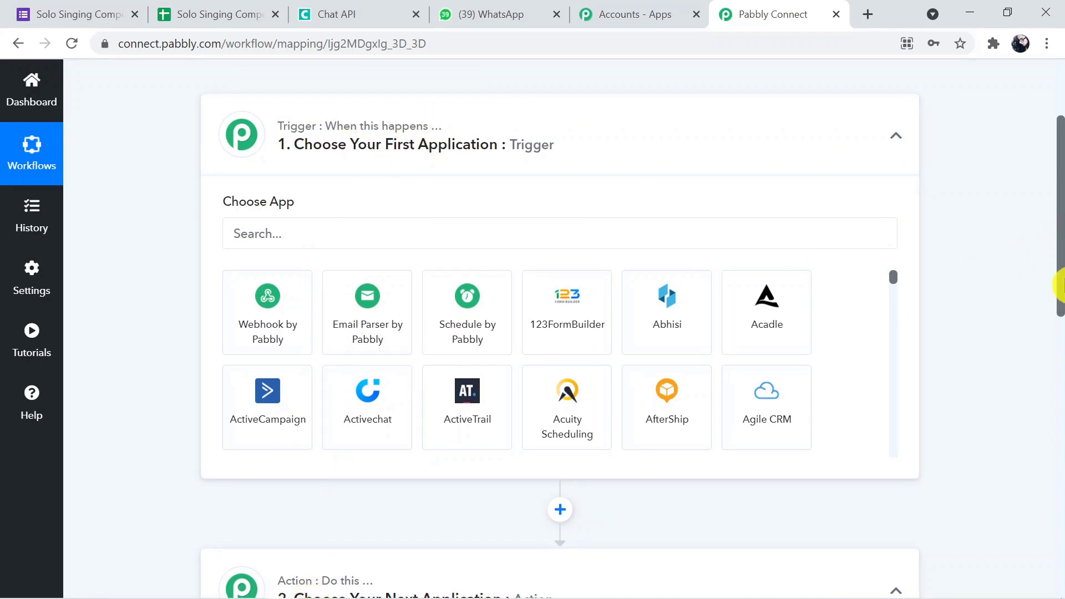
left_click_drag(1060, 286, 1060, 341)
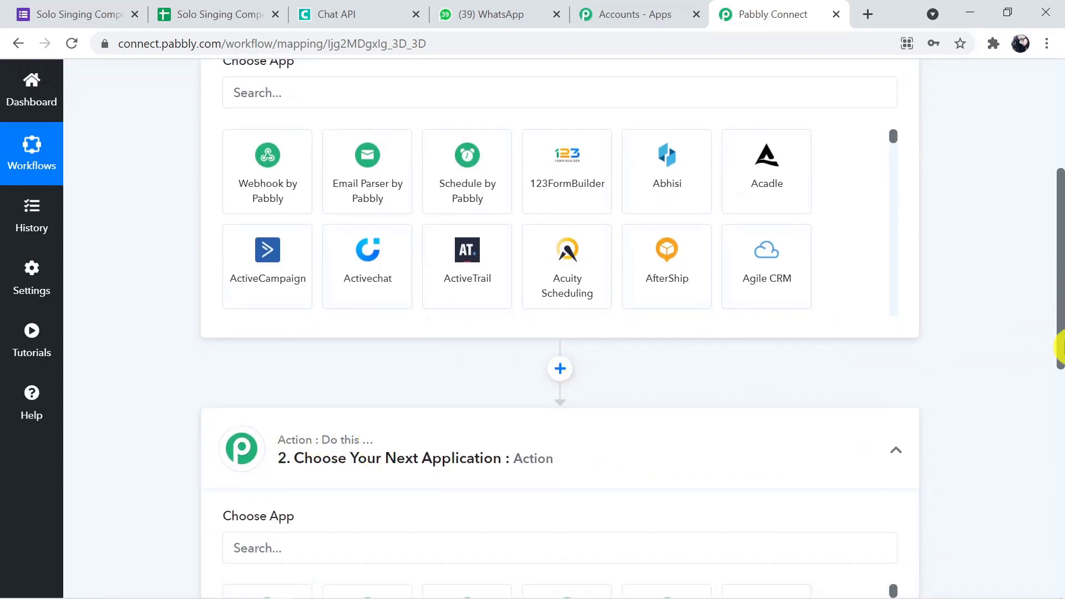
left_click_drag(1060, 349, 1061, 250)
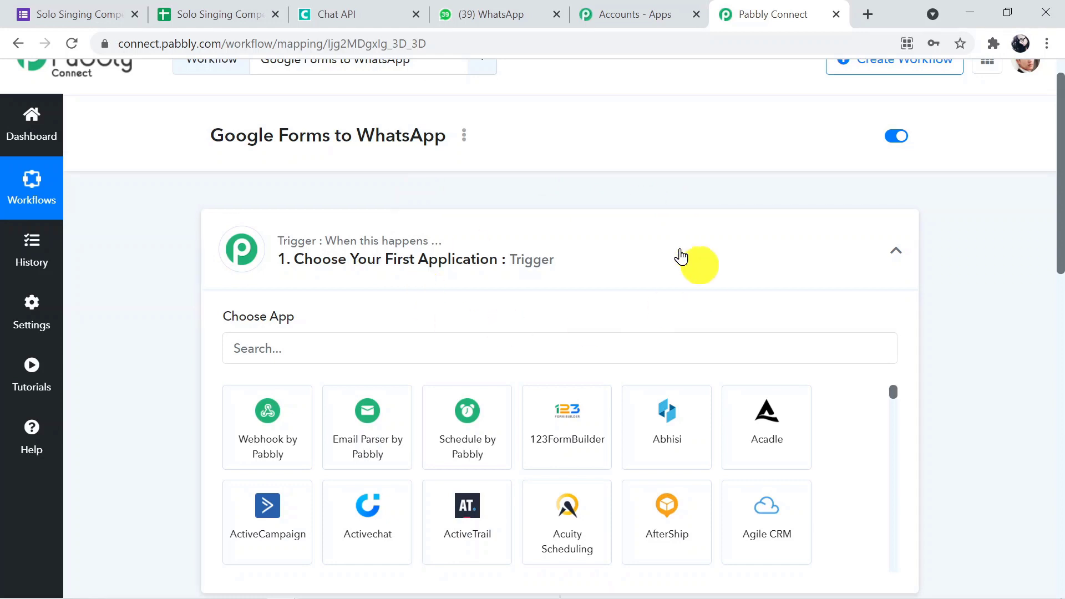
left_click(313, 350)
Choose Google Forms as the trigger app with the New Response in Spreadsheet event.
type("G")
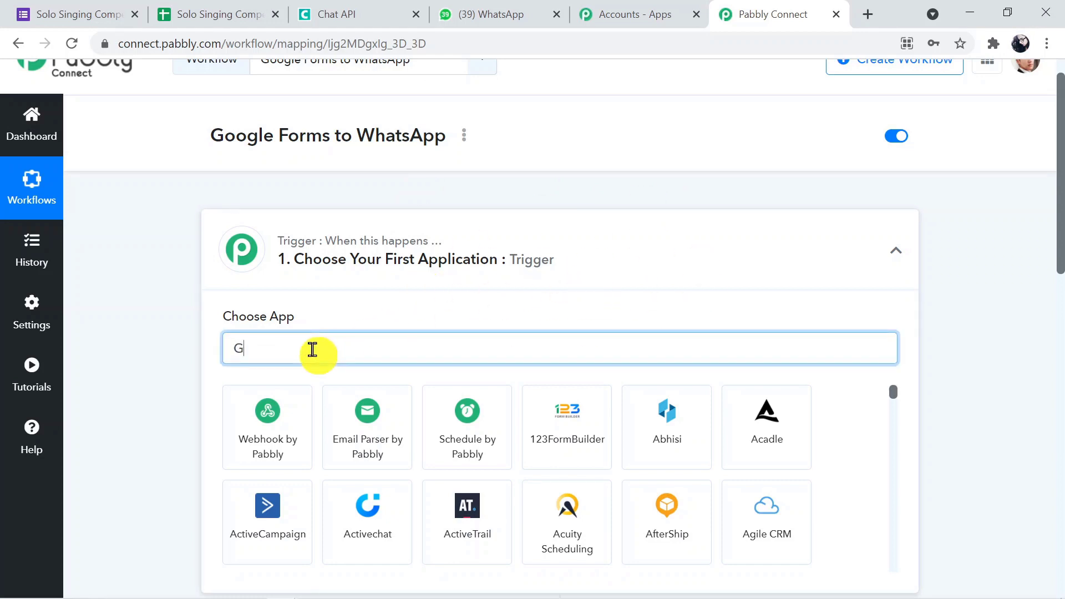
type("oog")
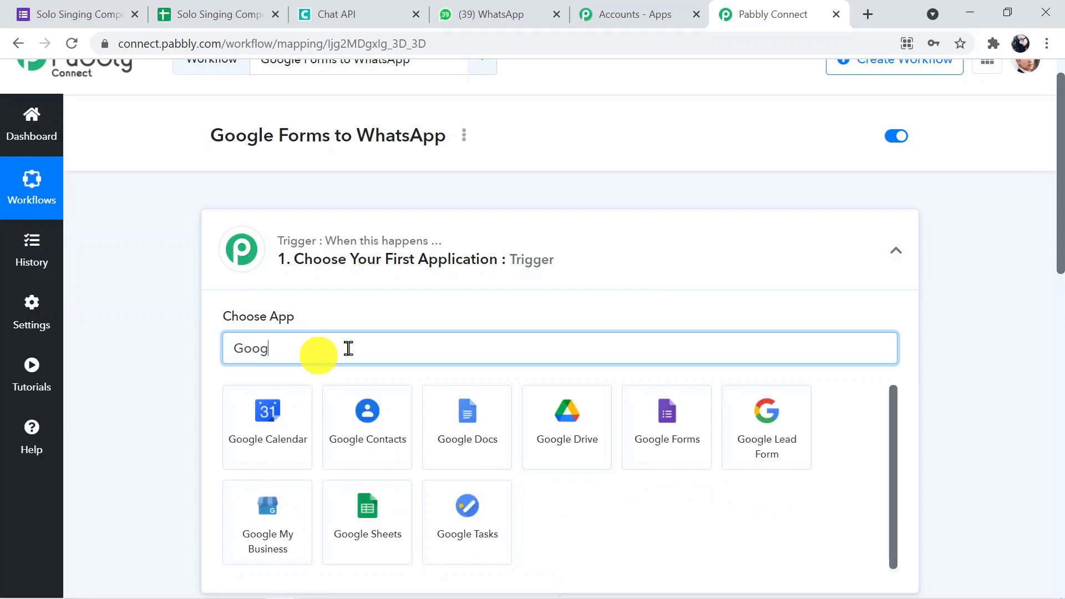
left_click(663, 438)
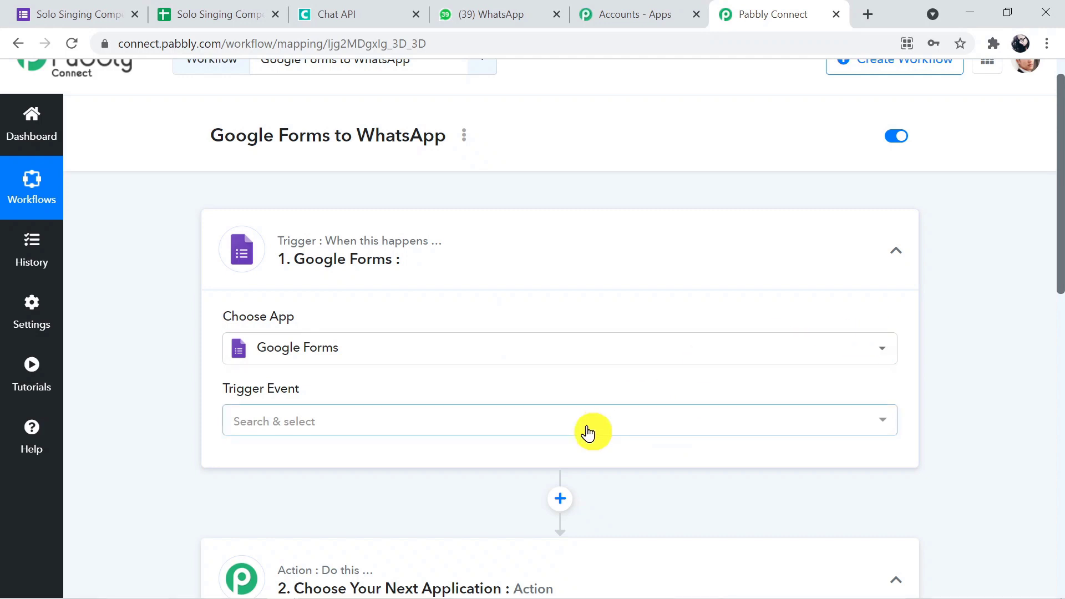
left_click(511, 434)
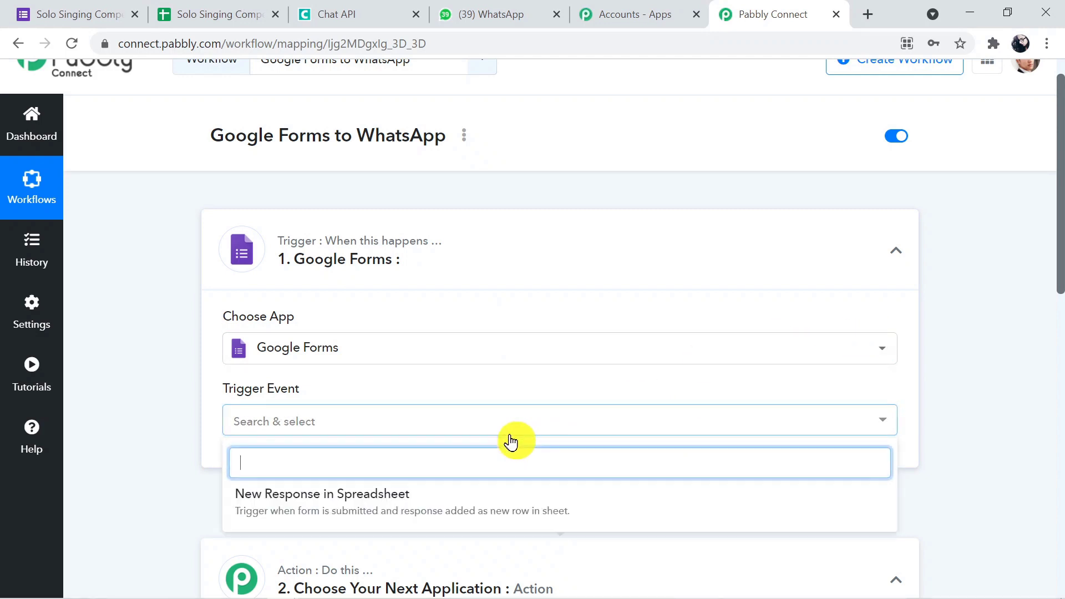
left_click(416, 516)
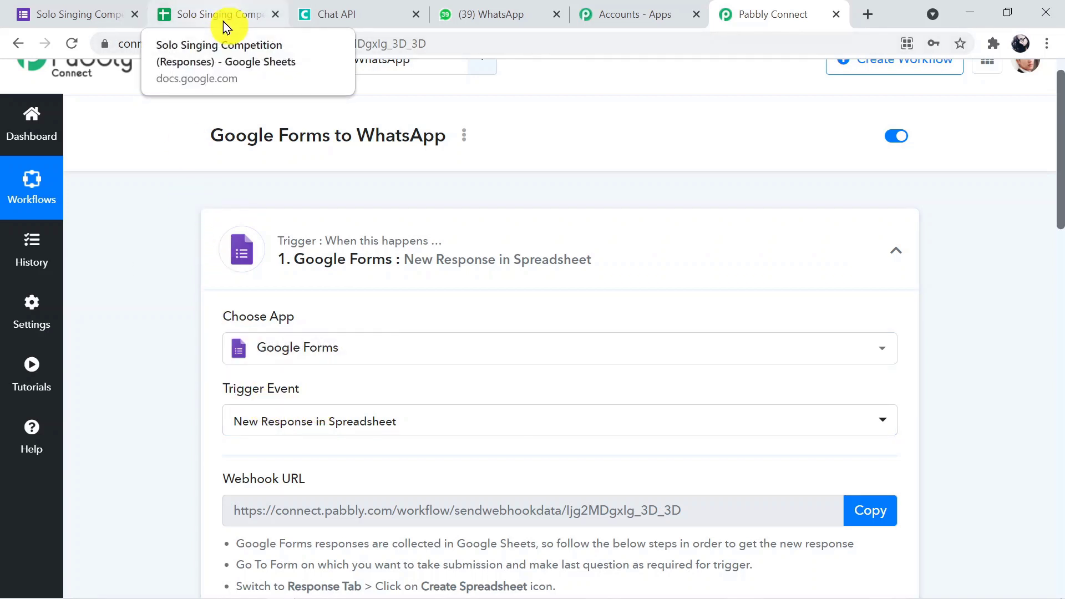
Open the Solo Singing Competition form preview in a new tab and check its empty responses sheet.
left_click(82, 16)
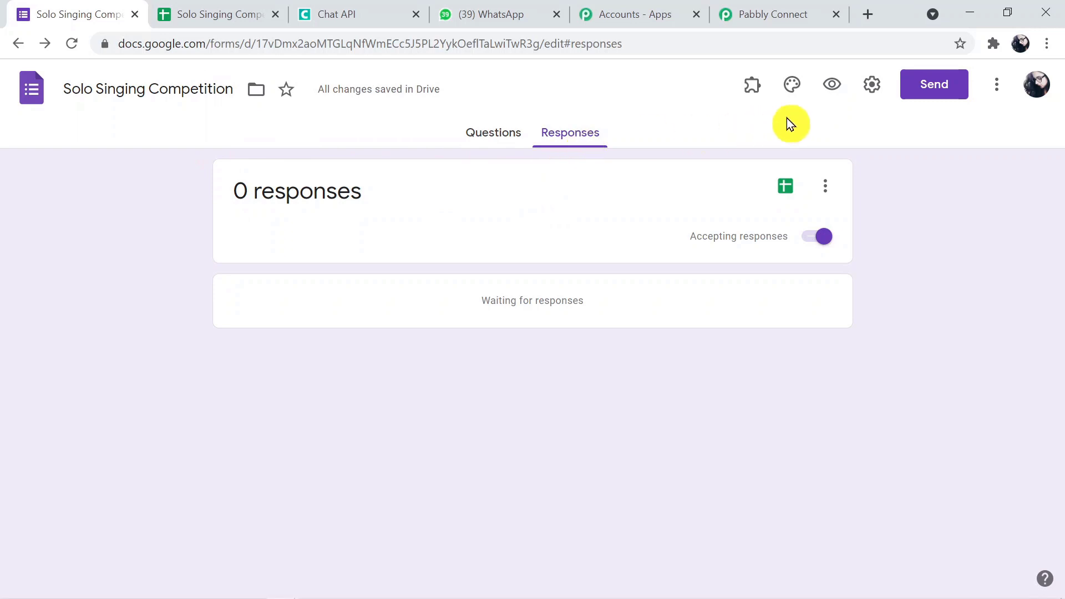
left_click(823, 94)
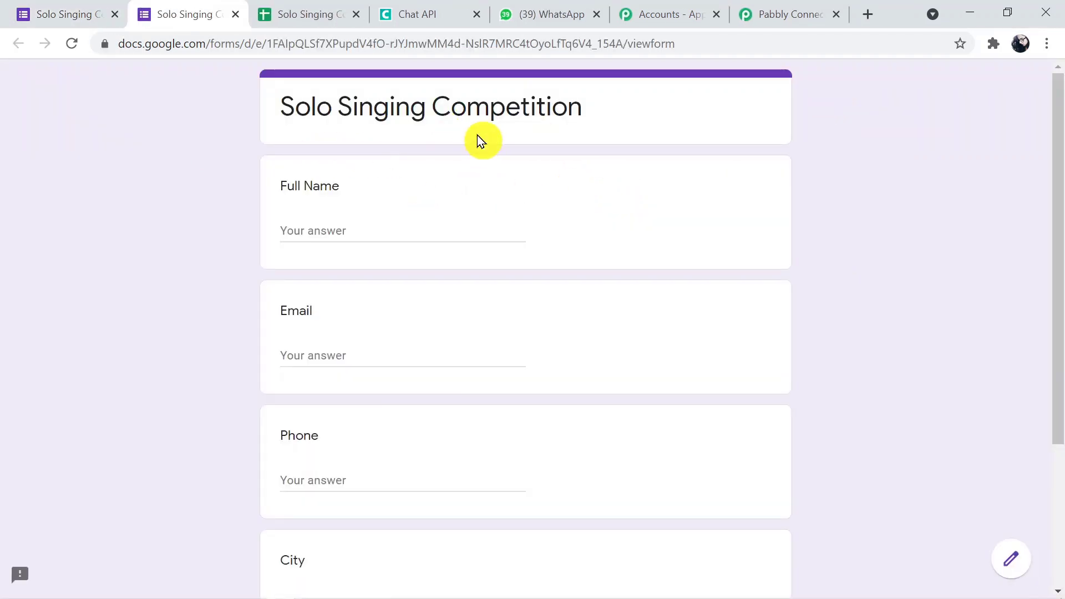
left_click(295, 14)
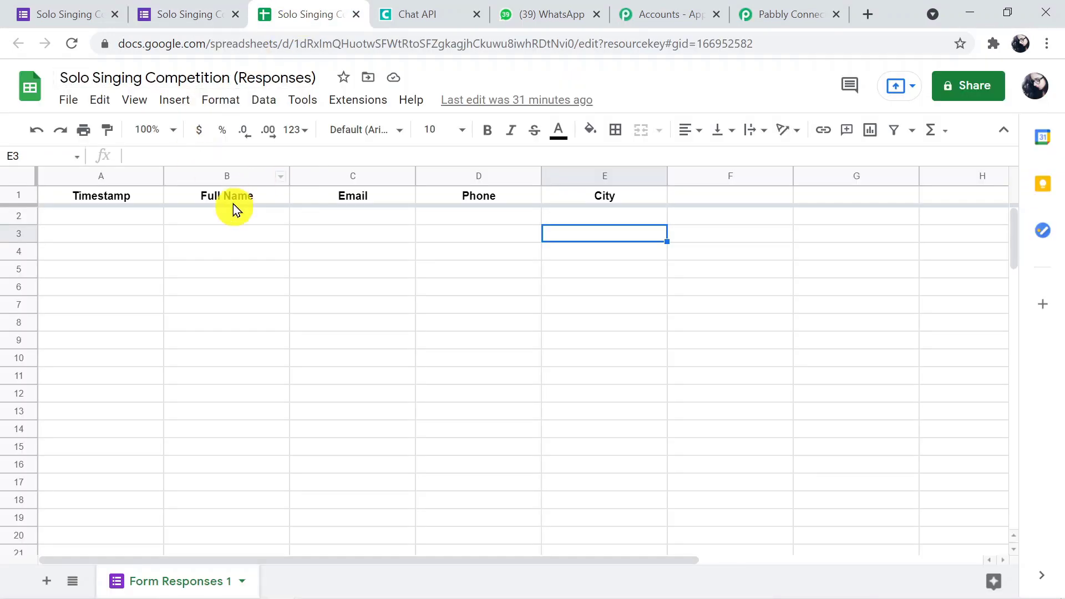
left_click(178, 10)
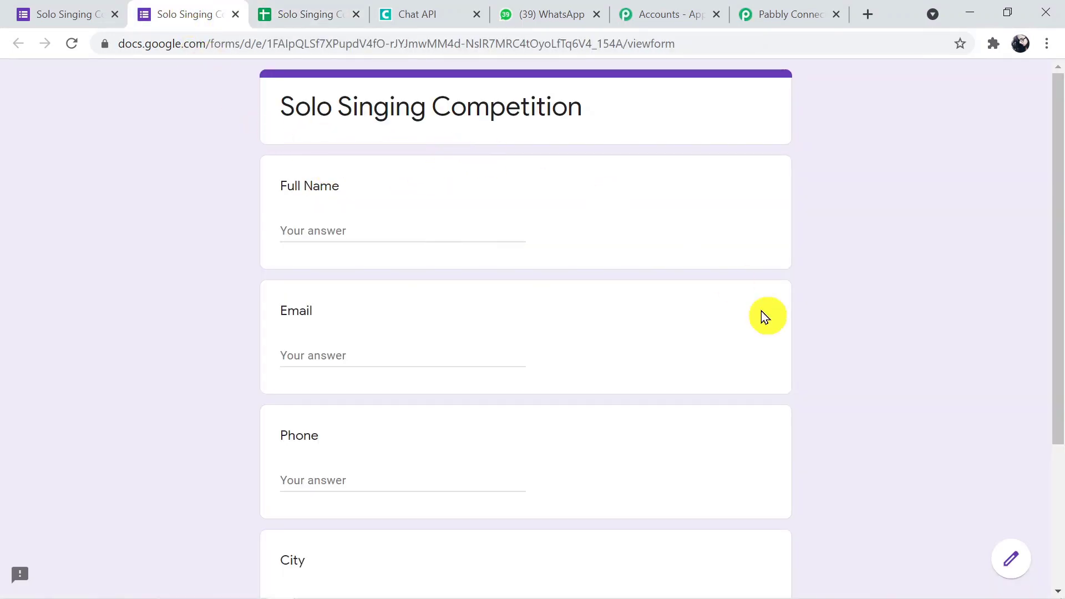
Copy the Google Forms trigger's webhook URL from the Pabbly Connect workflow.
left_click(782, 12)
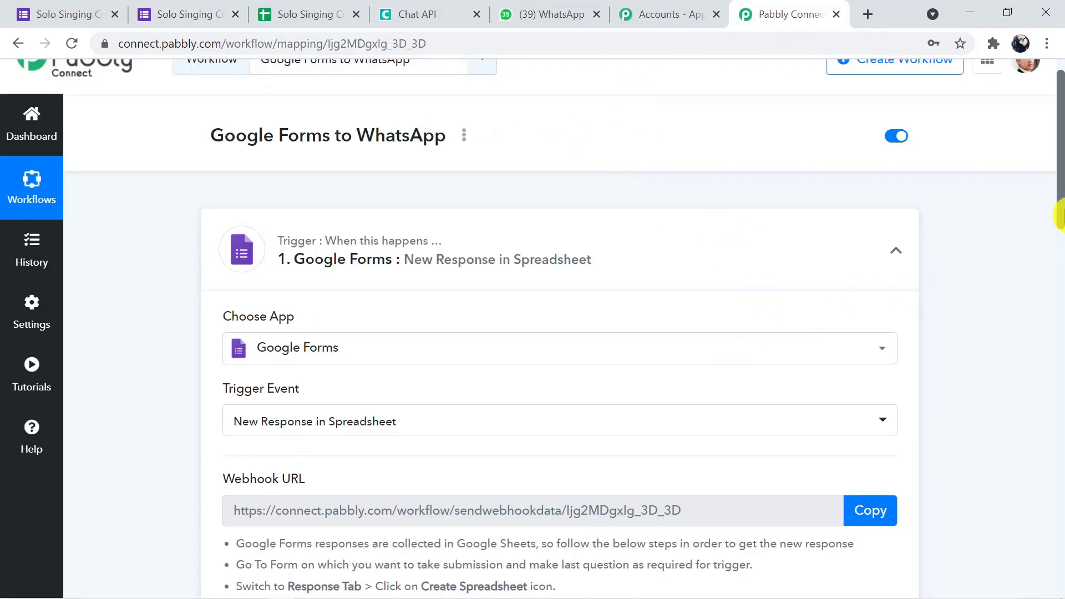
left_click_drag(1059, 224, 1061, 322)
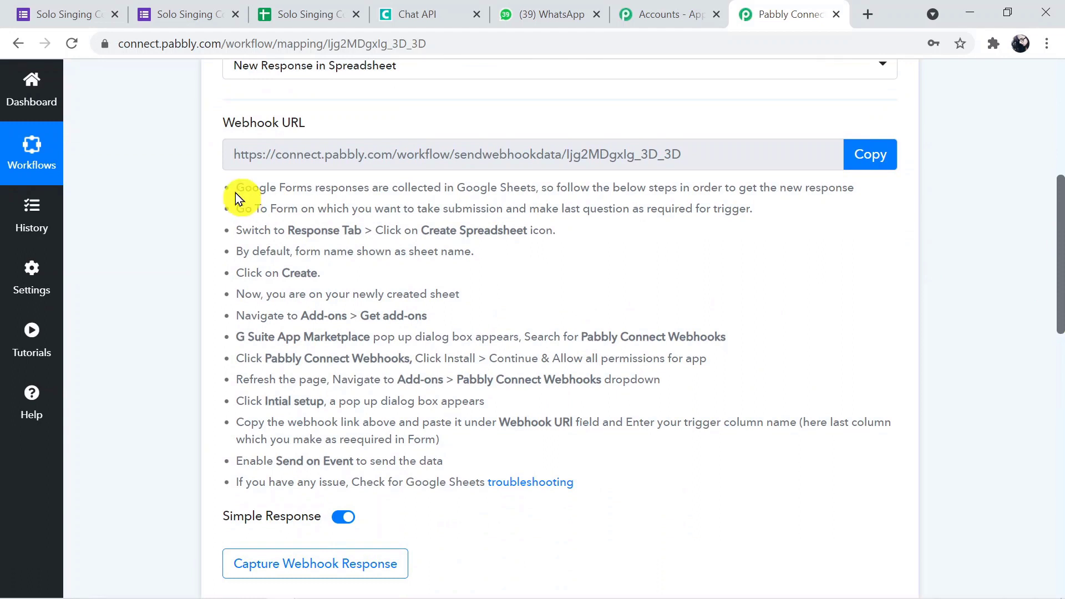
left_click_drag(235, 191, 528, 483)
left_click(672, 537)
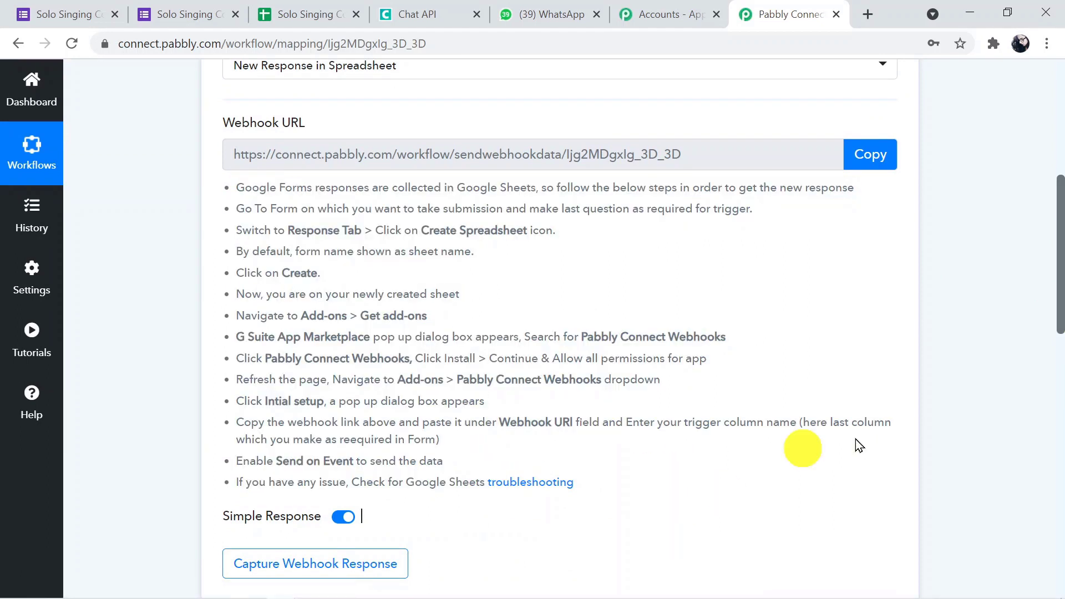
left_click_drag(1058, 315, 1061, 260)
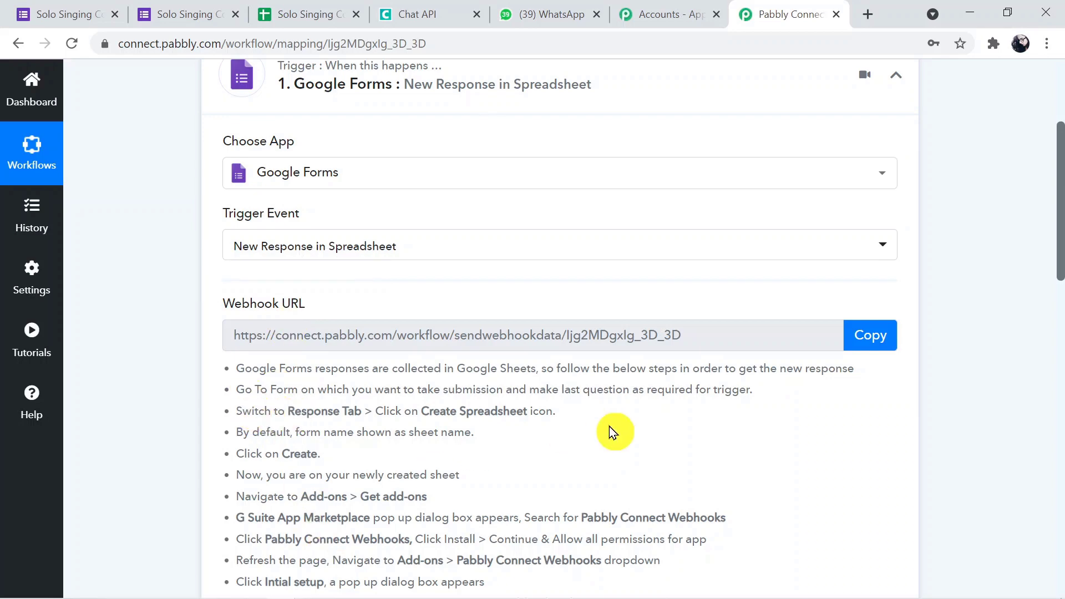
left_click(866, 336)
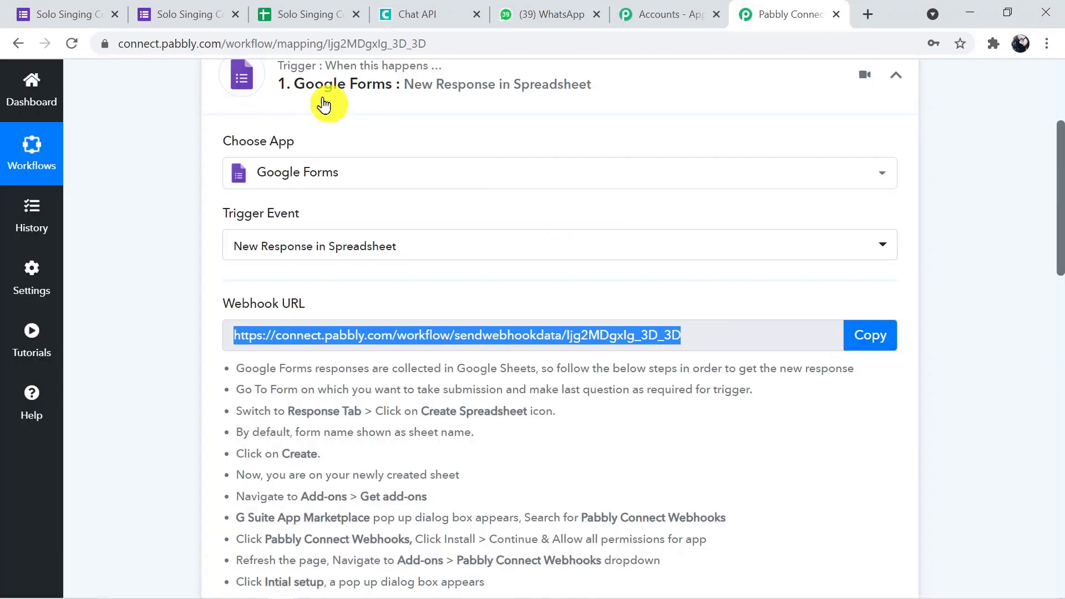
Enter the full name and email address in the live Solo Singing Competition form.
left_click(324, 17)
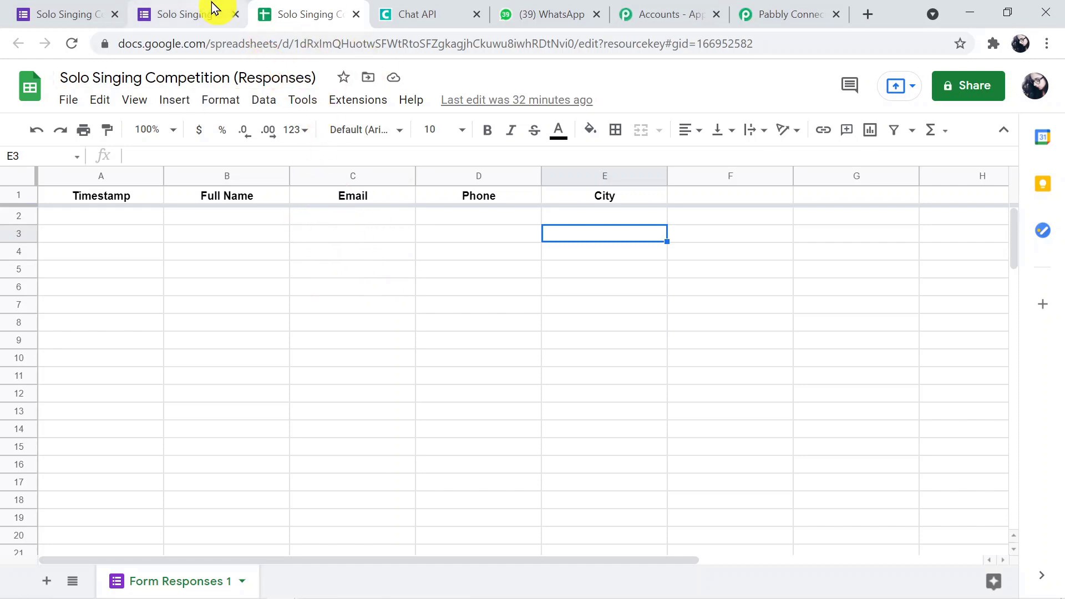
left_click(174, 10)
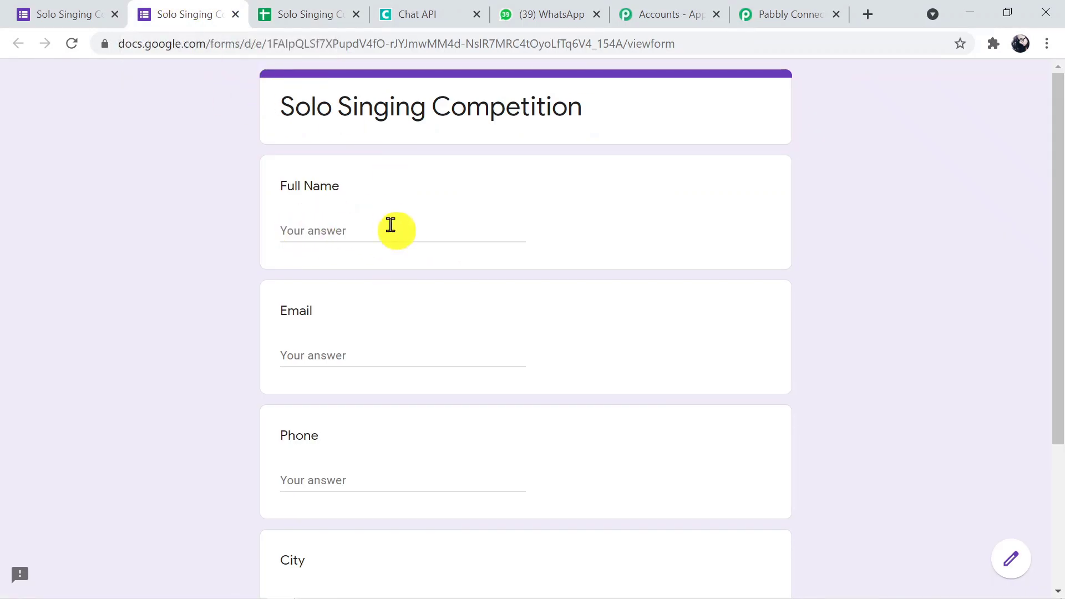
left_click_drag(1060, 300, 1056, 333)
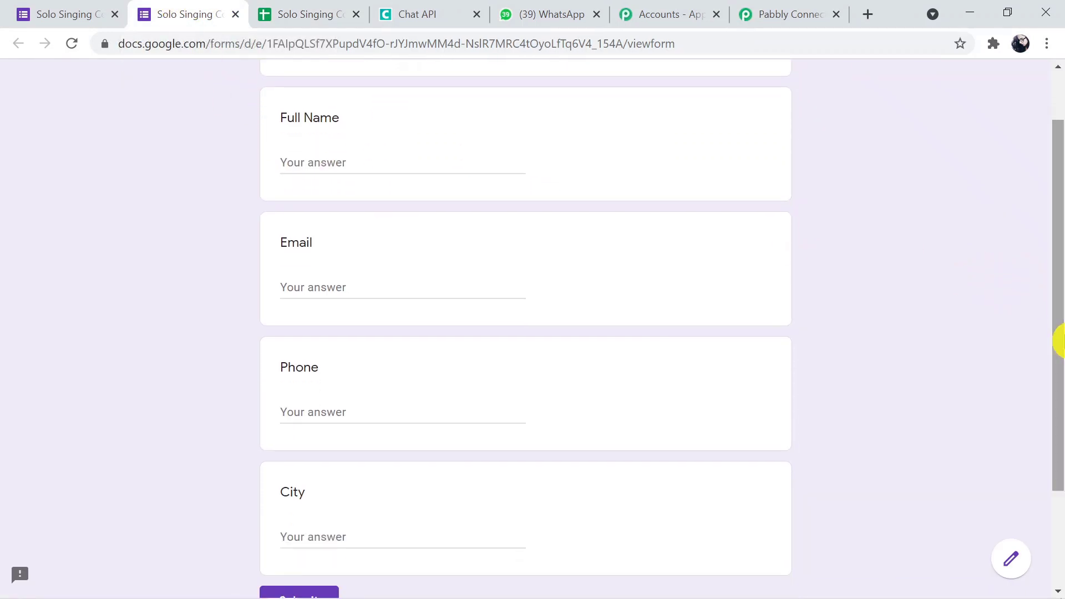
left_click(354, 159)
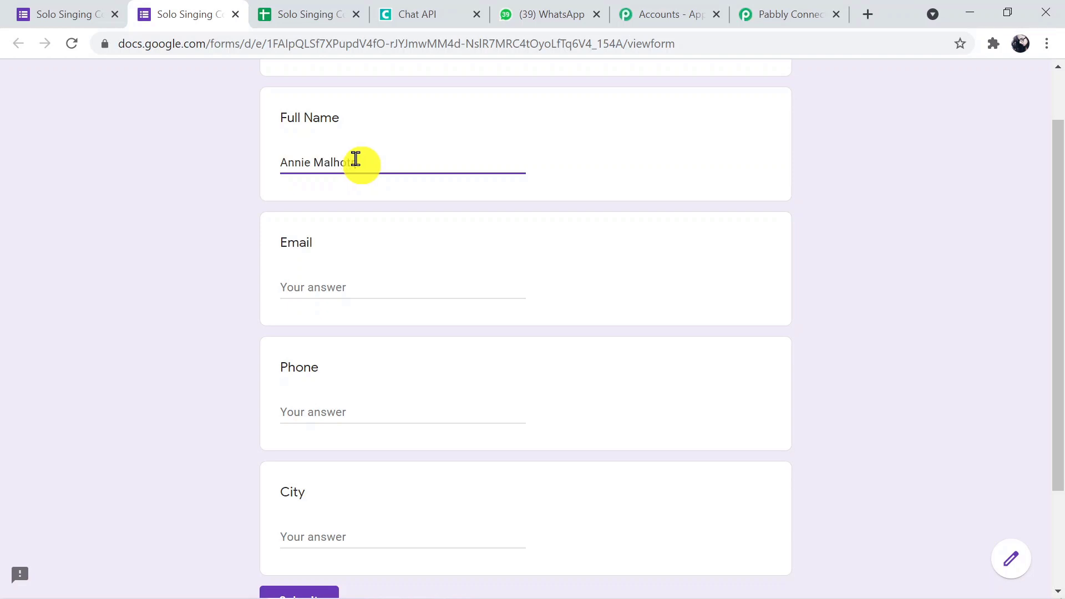
left_click(329, 279)
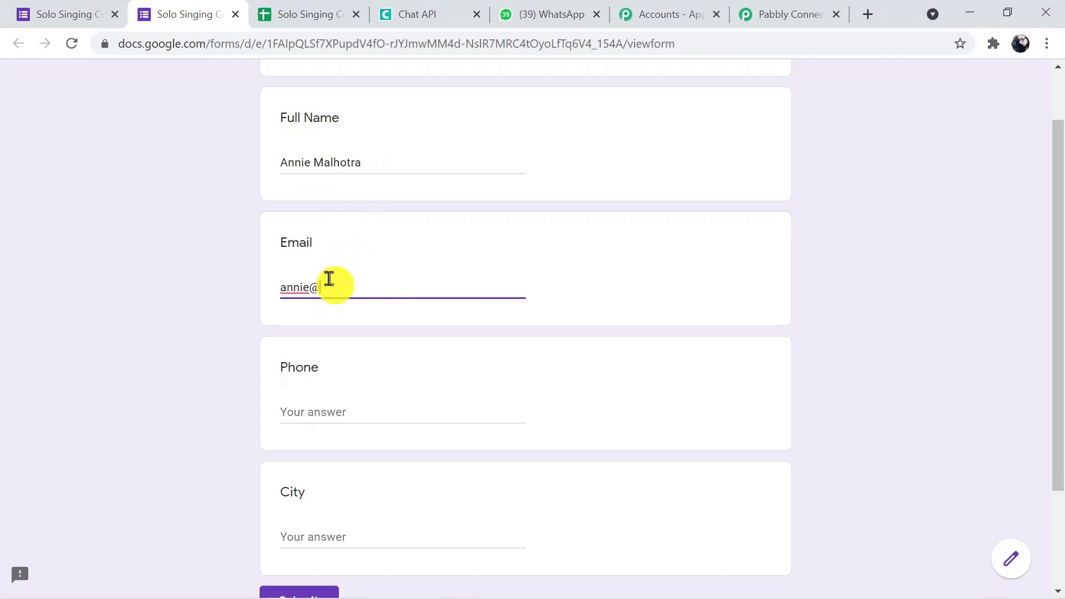
Fill in the phone number and city, then submit the form.
left_click(307, 404)
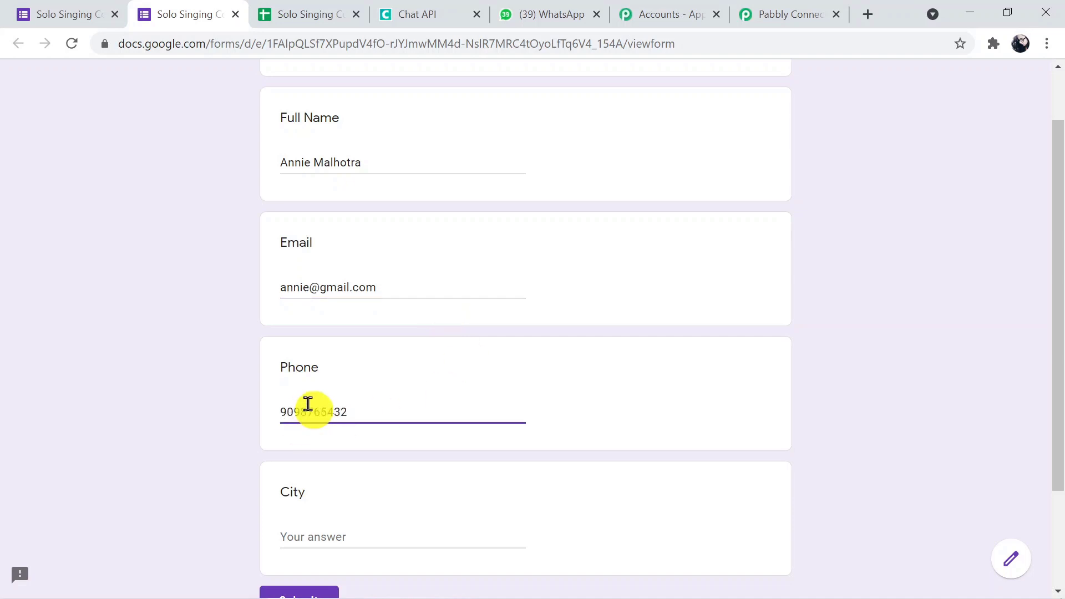
left_click(458, 542)
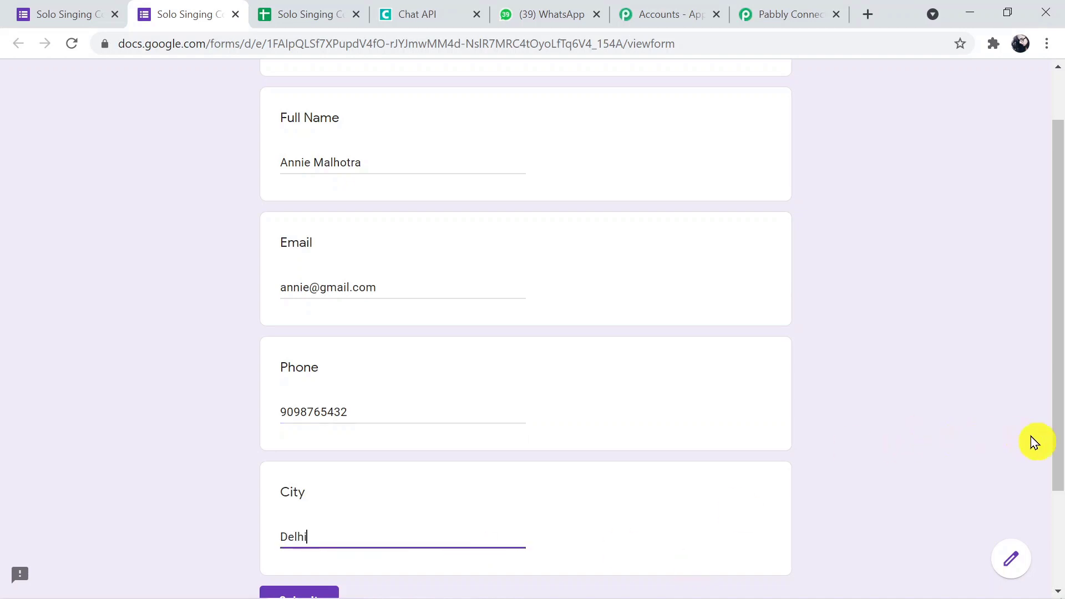
left_click_drag(1058, 421, 1058, 464)
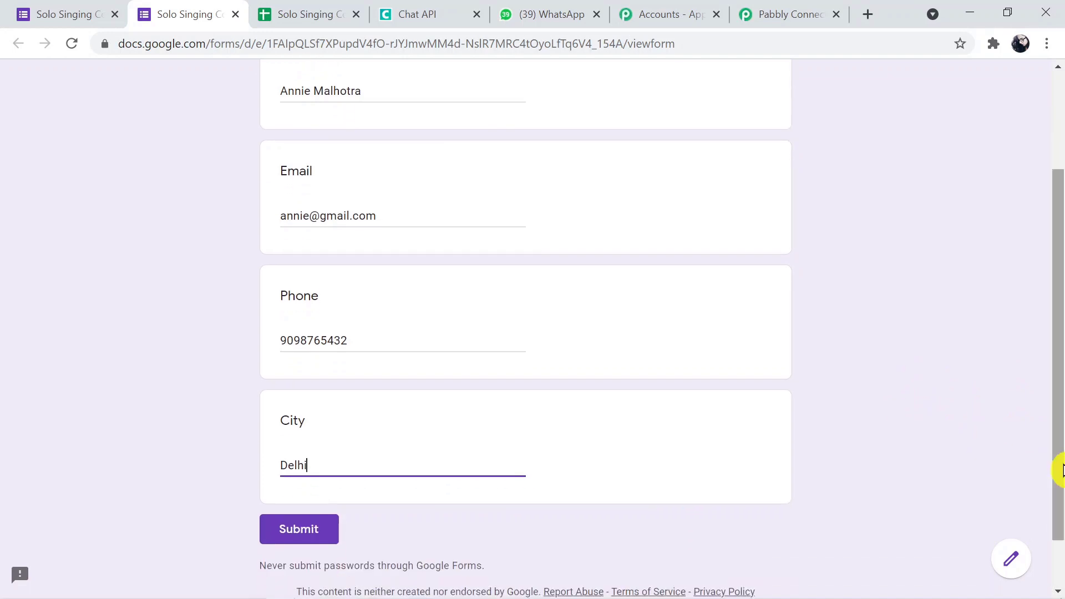
left_click(264, 537)
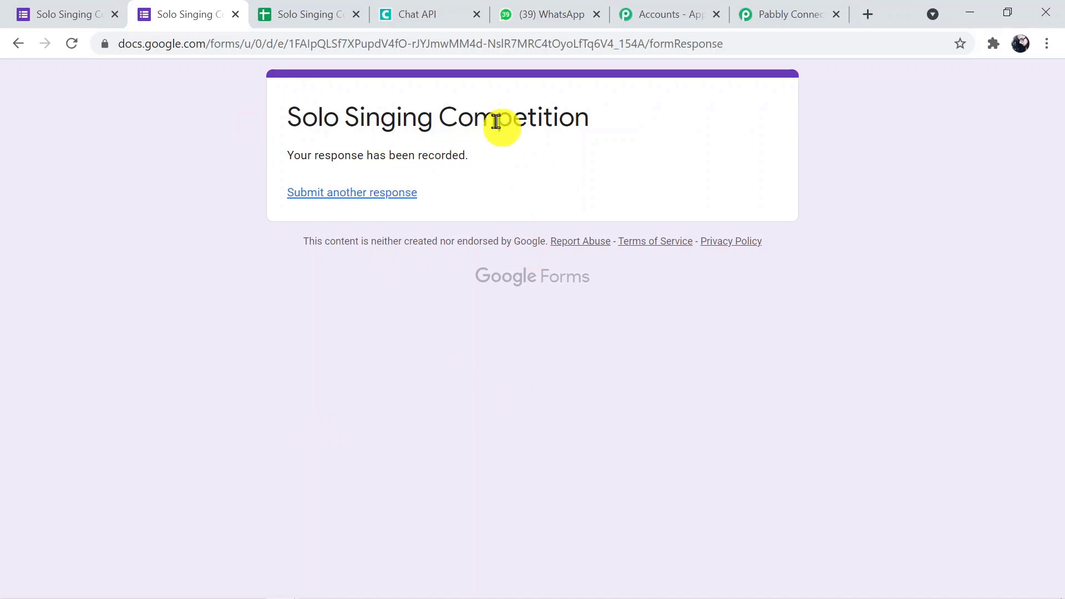
Center-align the row 2 response cells A2:E2 horizontally.
left_click(292, 9)
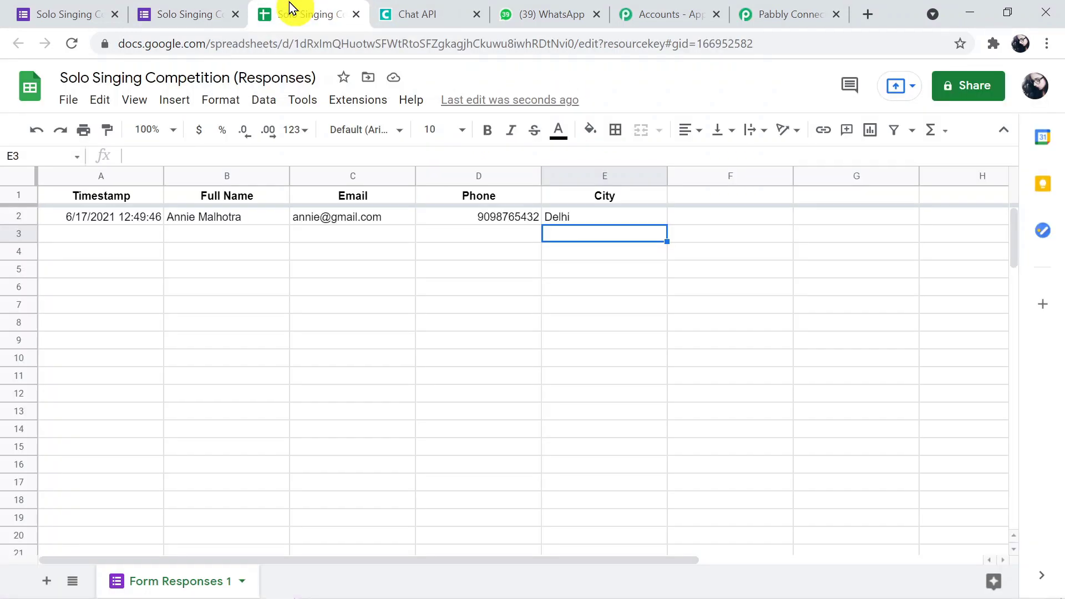
left_click_drag(131, 217, 604, 224)
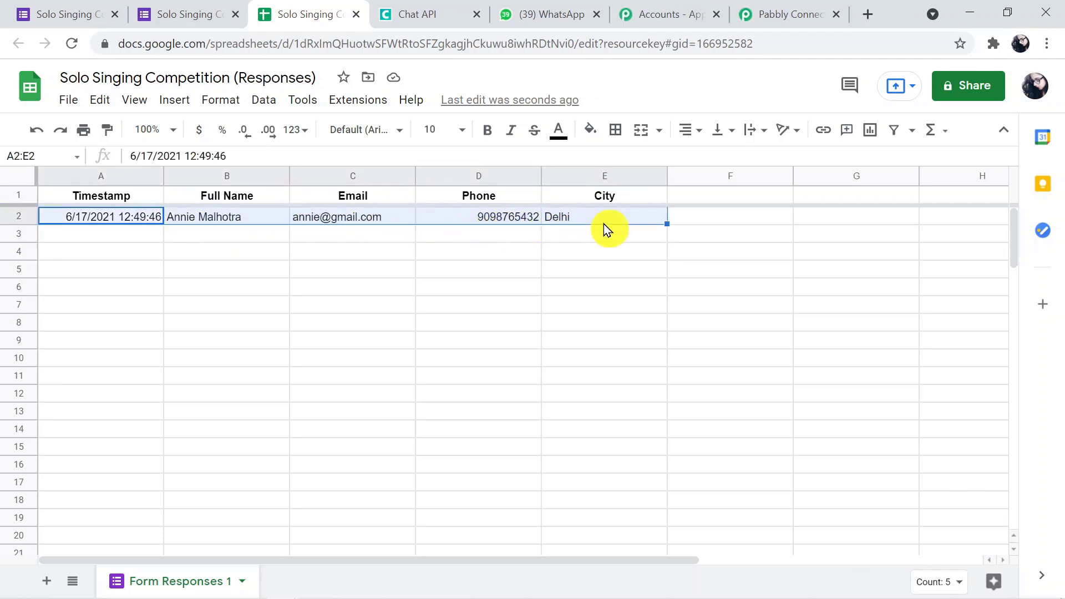
left_click(700, 131)
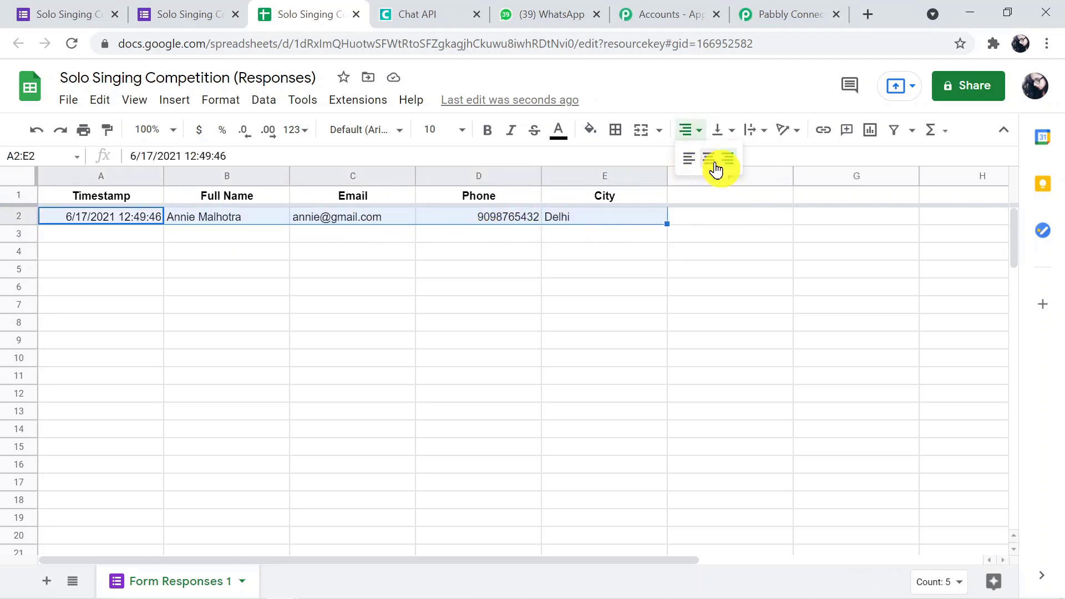
left_click(711, 159)
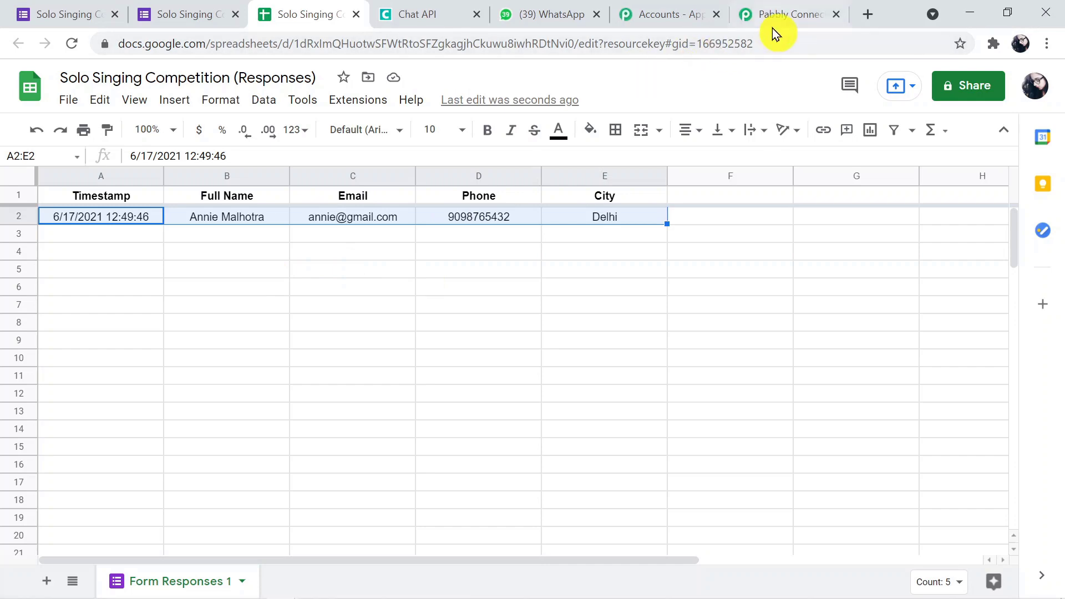
Look over the Pabbly Connect workflow, then return to the responses sheet.
left_click(793, 15)
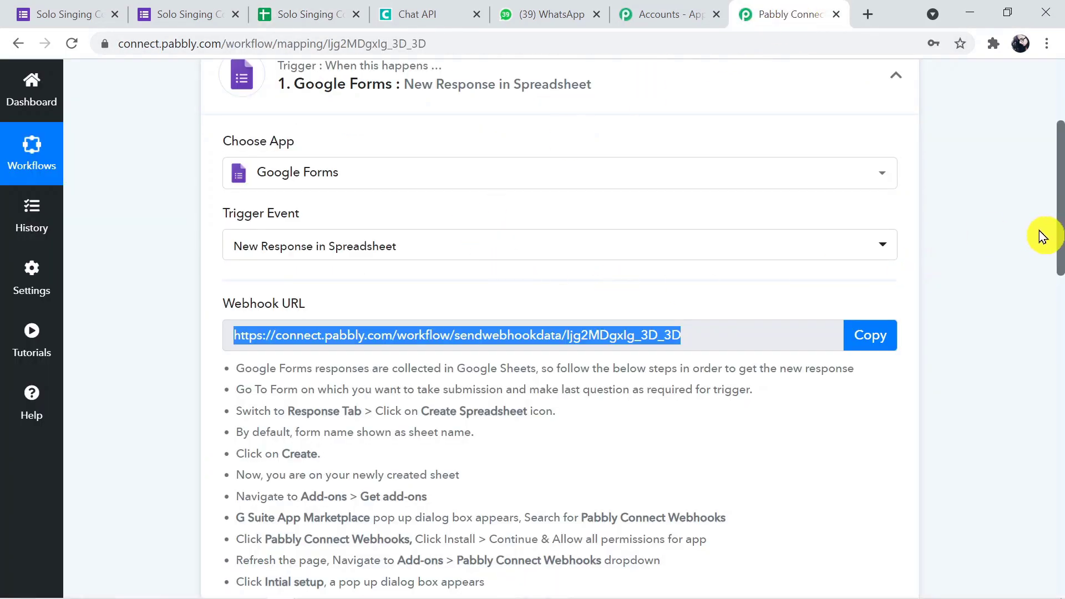
left_click_drag(1061, 237, 1061, 278)
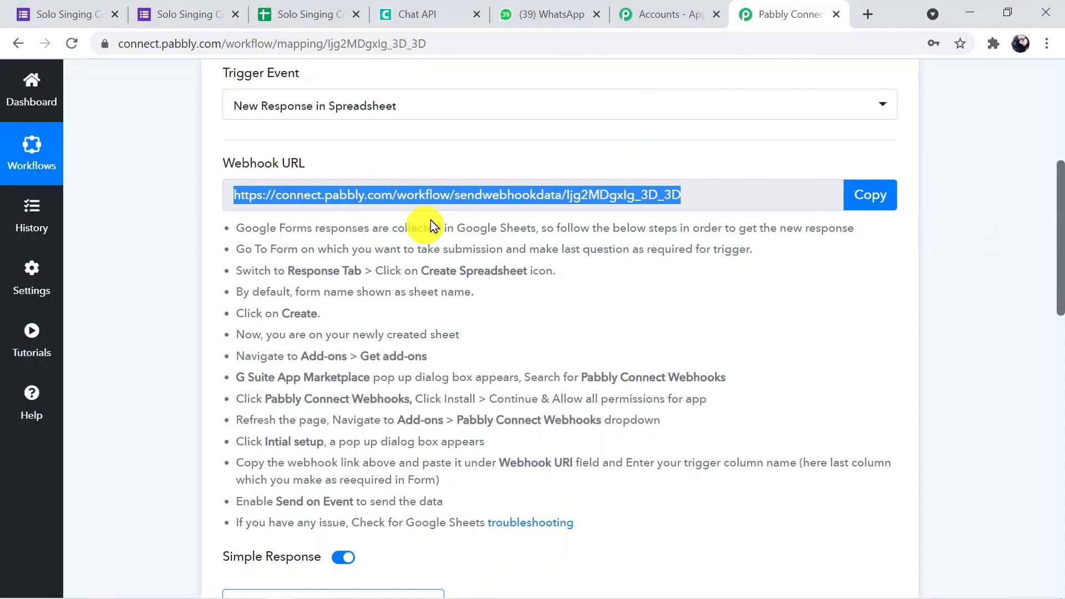
left_click(317, 22)
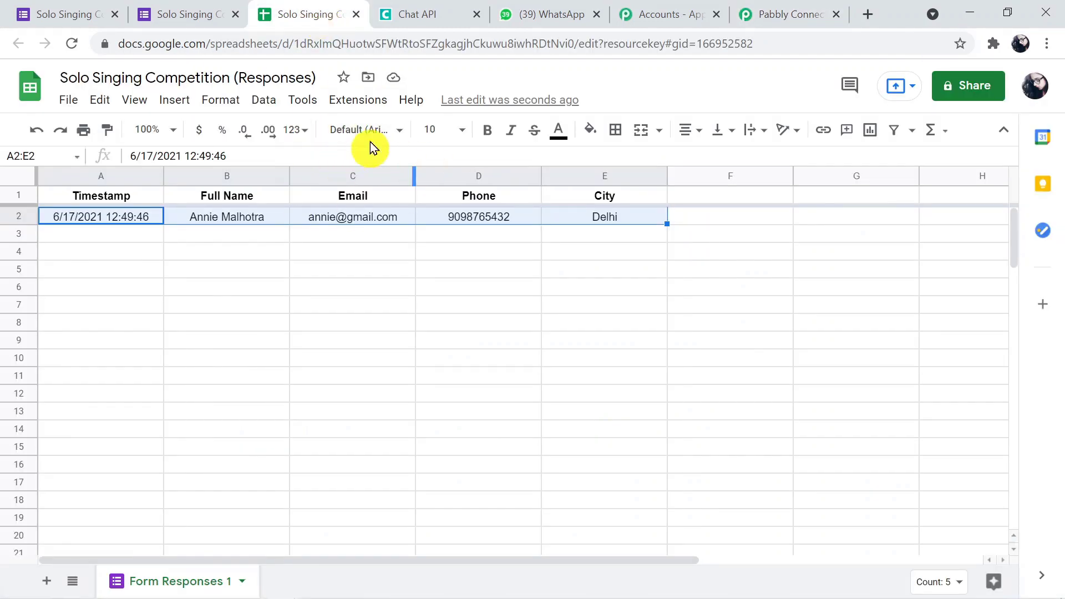
left_click(369, 106)
mouse_move(381, 131)
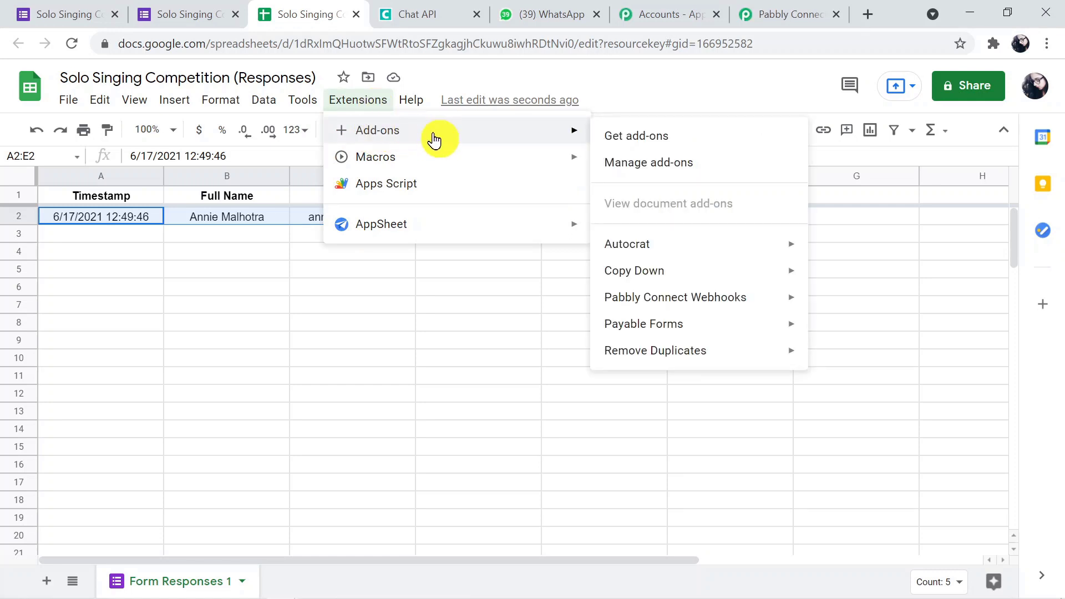
left_click(613, 136)
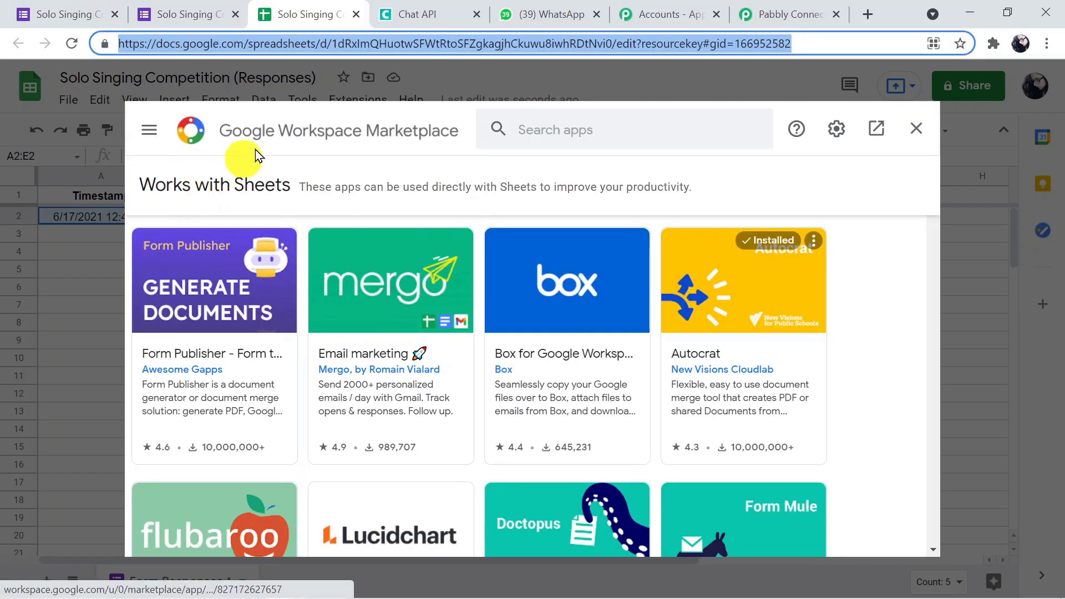
left_click(538, 129)
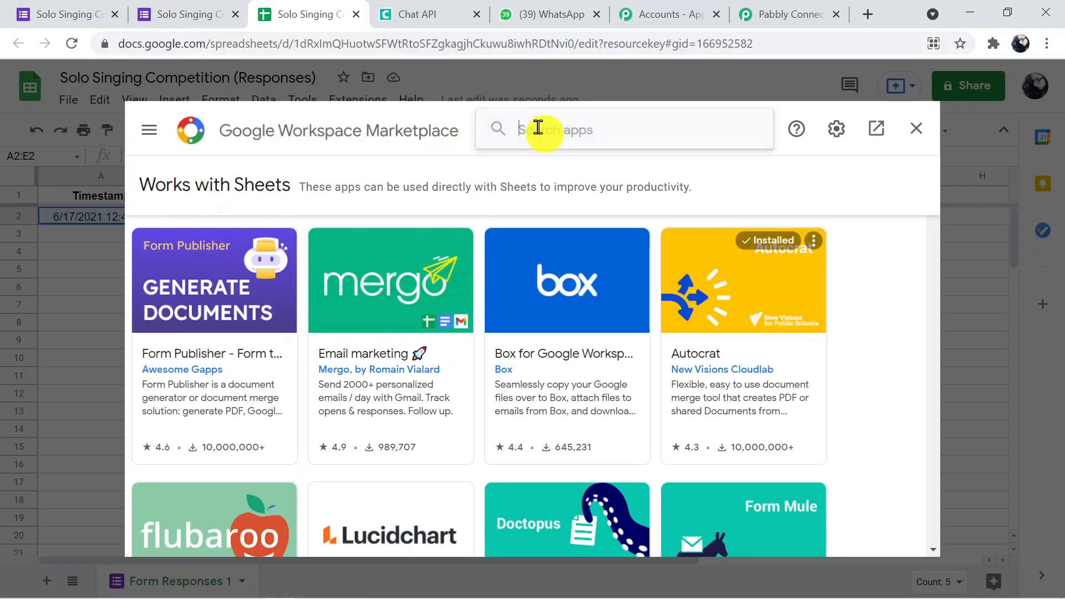
type("pabbl")
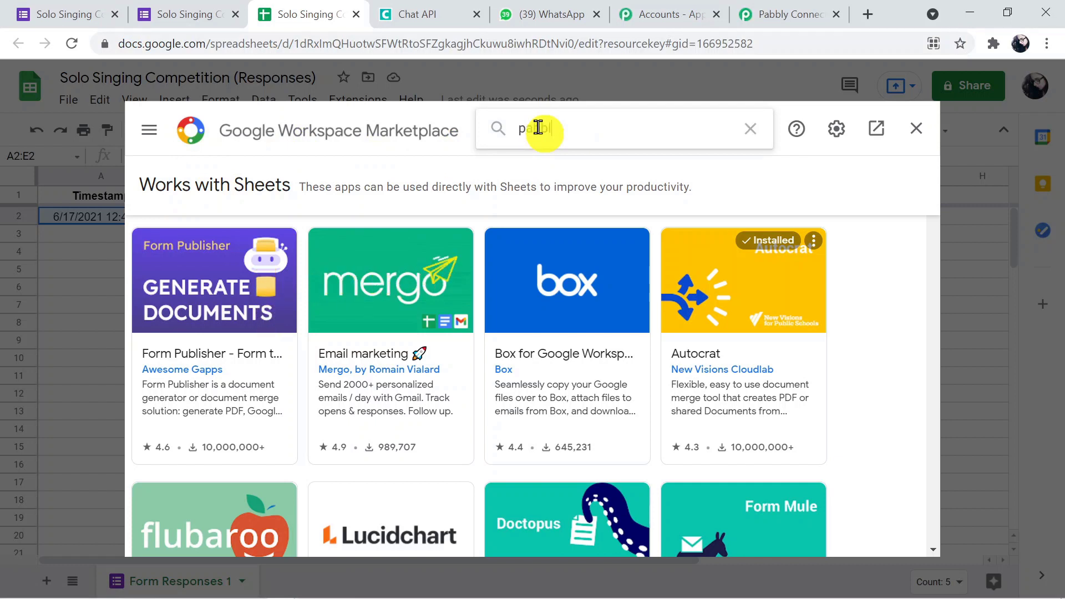
type("y ")
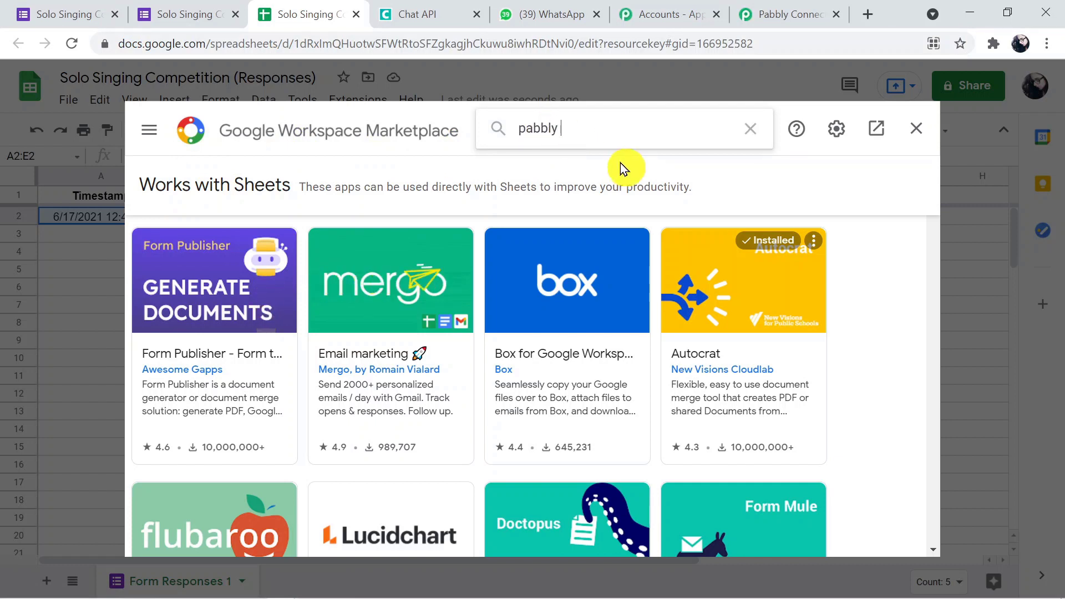
type("conne")
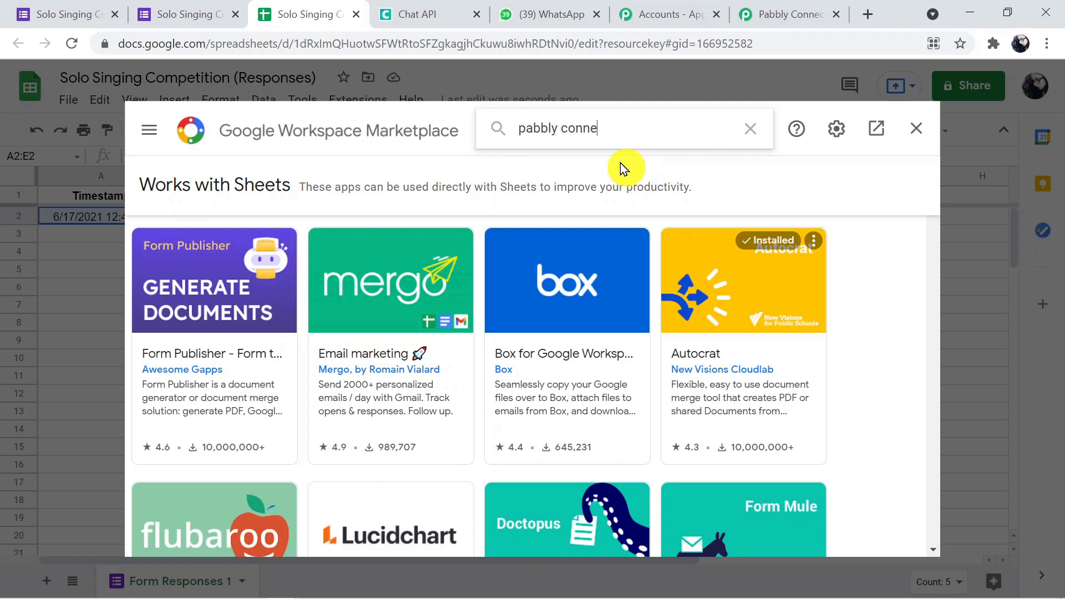
type("ct webhooks")
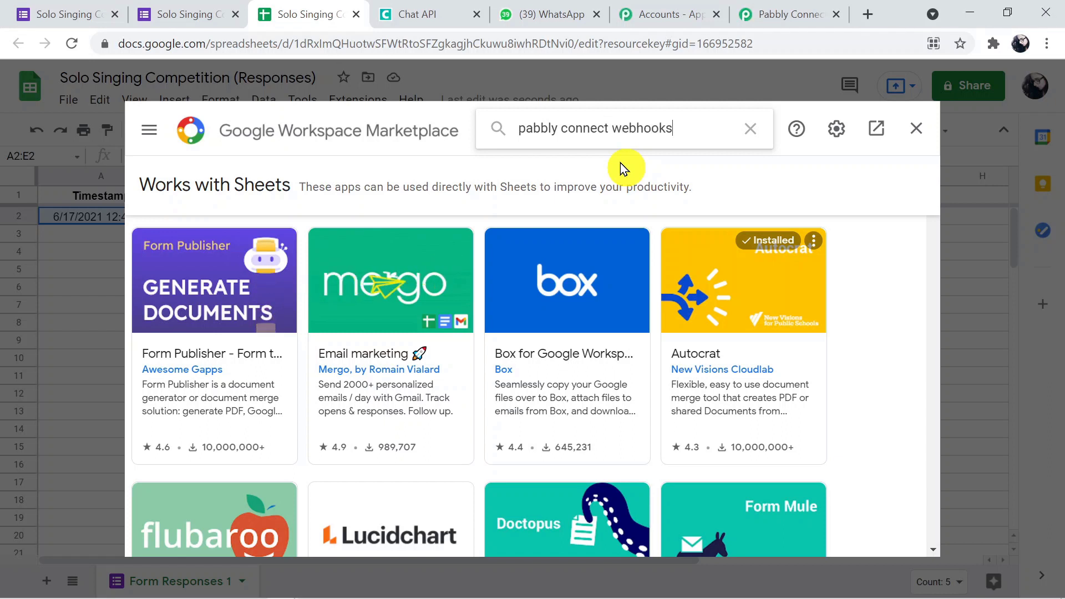
key("Return")
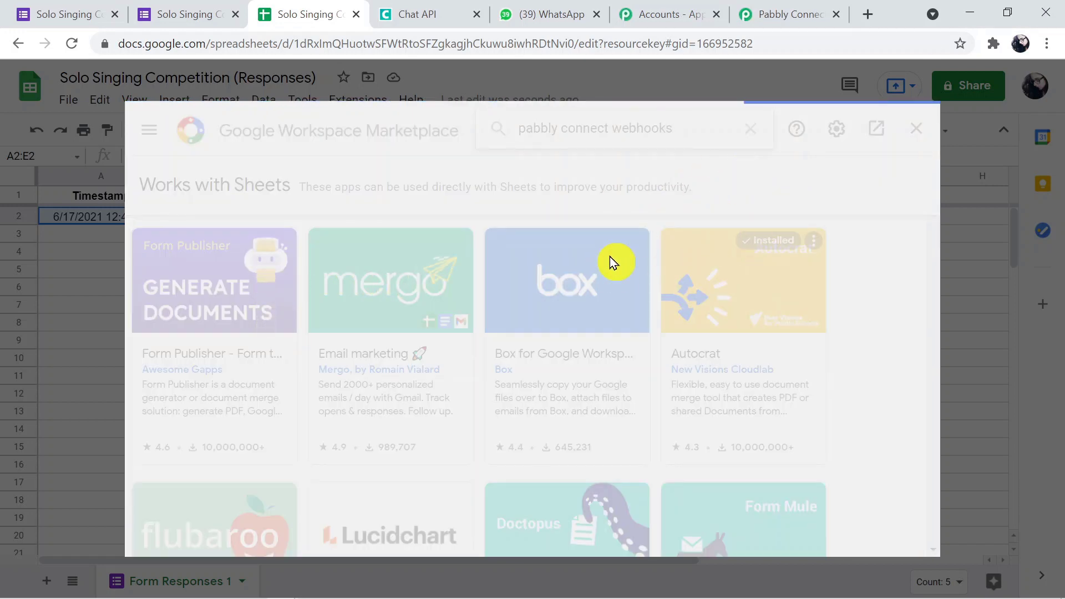
key("ctrl+l")
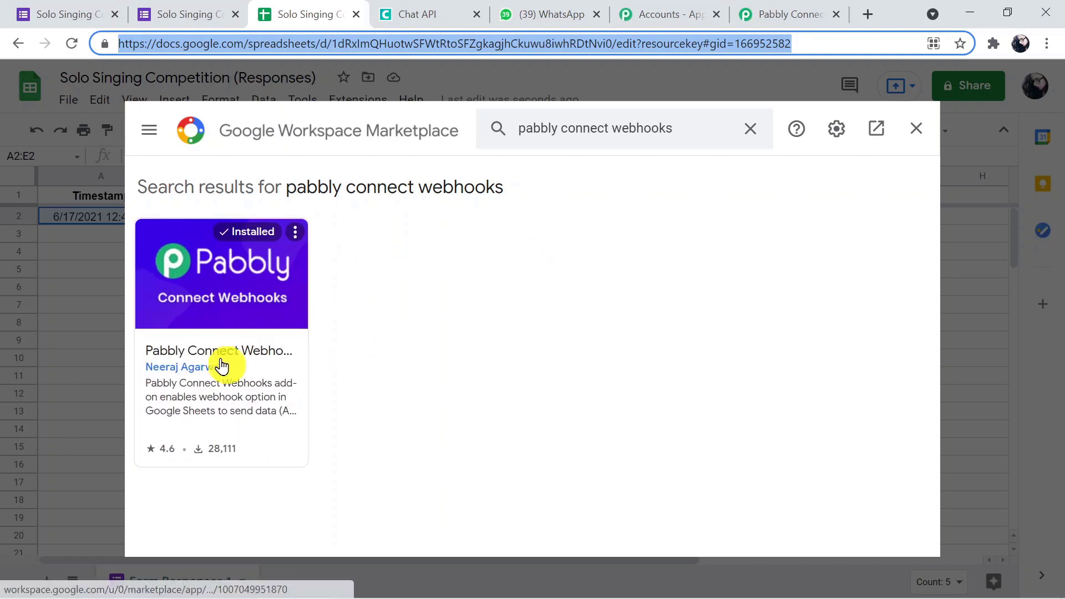
left_click(917, 129)
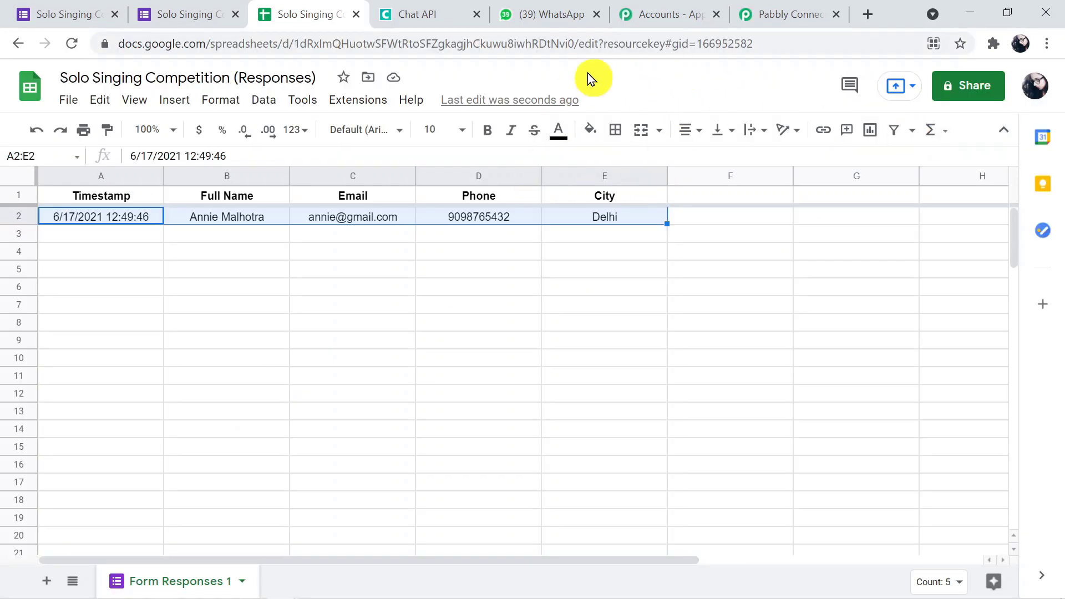
left_click(762, 42)
Reload the response sheet and launch Extensions > Add-ons > Pabbly Connect Webhooks > Initial Setup.
key("Return")
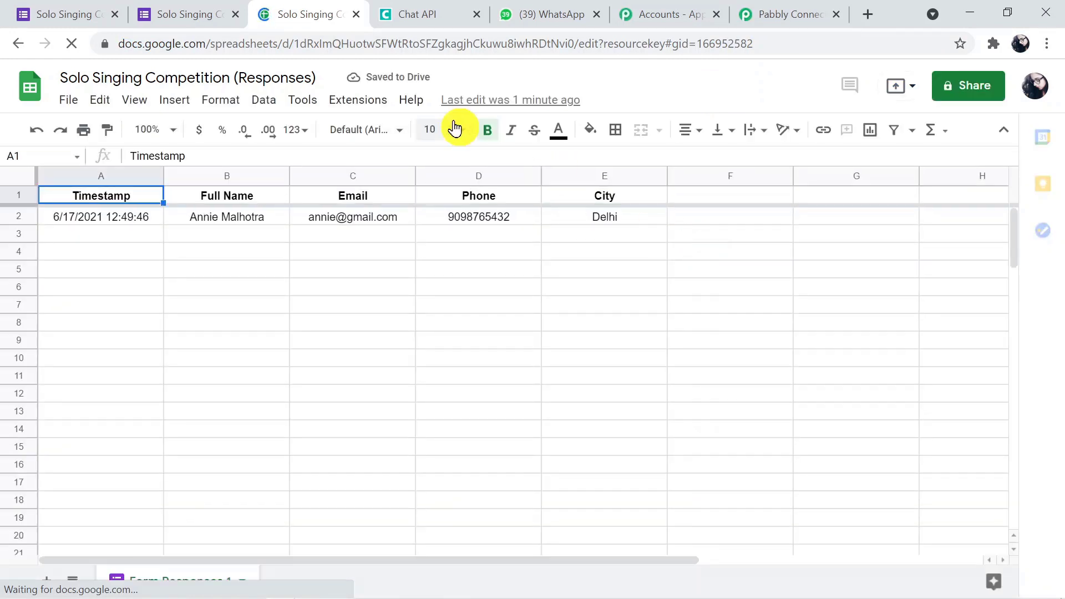
left_click(369, 100)
mouse_move(380, 135)
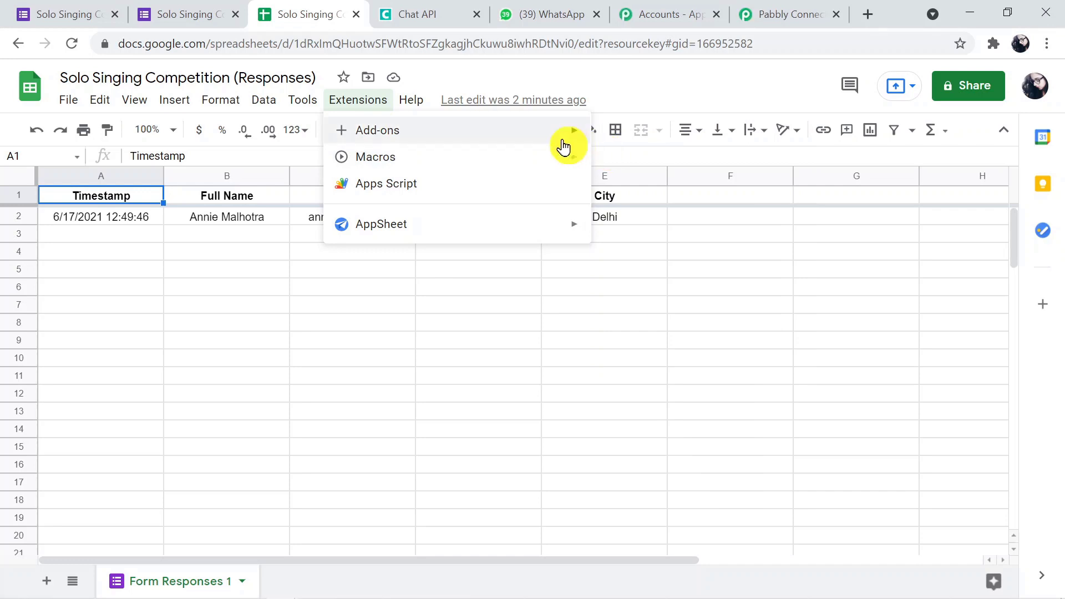
mouse_move(552, 136)
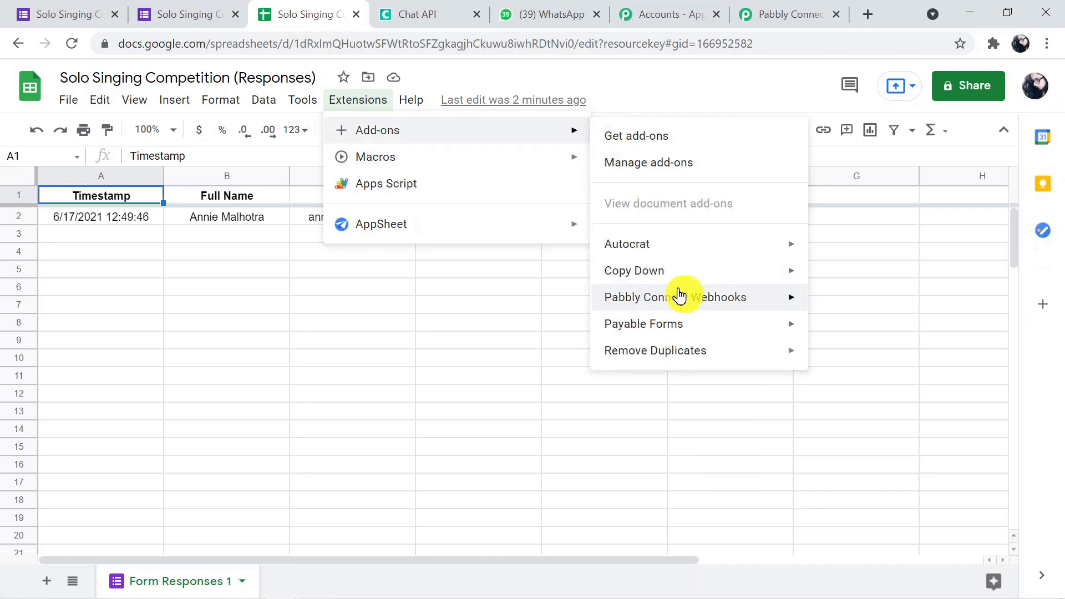
mouse_move(697, 296)
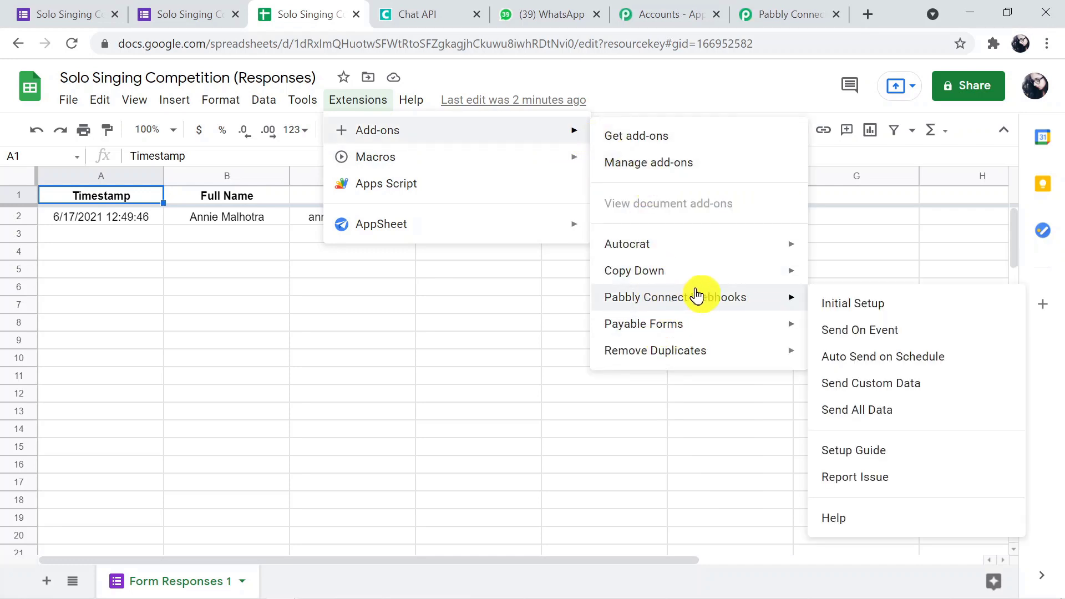
left_click(837, 306)
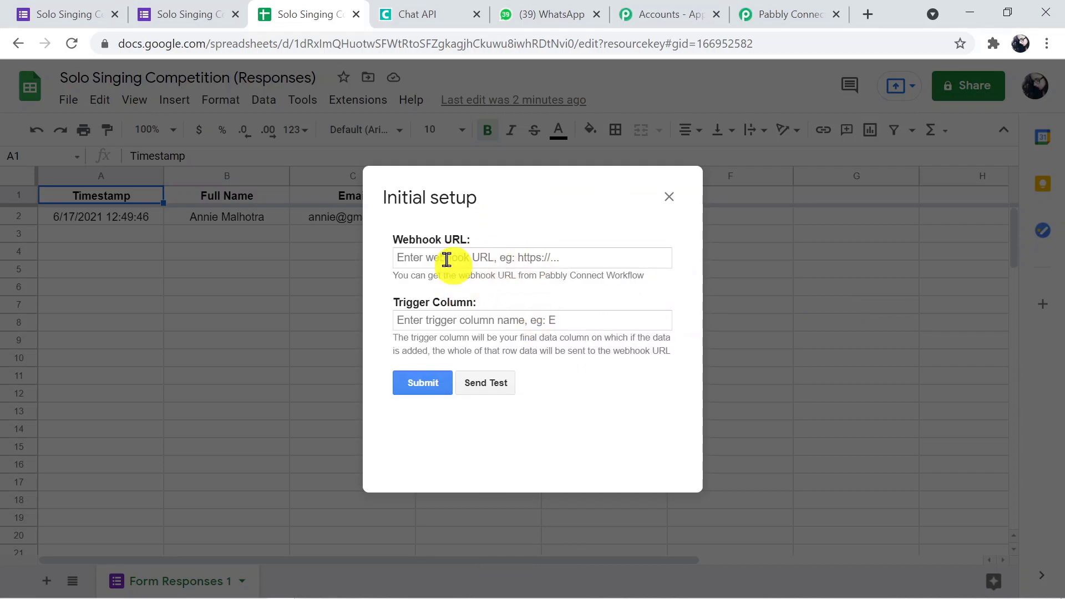
Paste the Pabbly workflow's webhook URL into the Initial setup Webhook URL field.
left_click(447, 259)
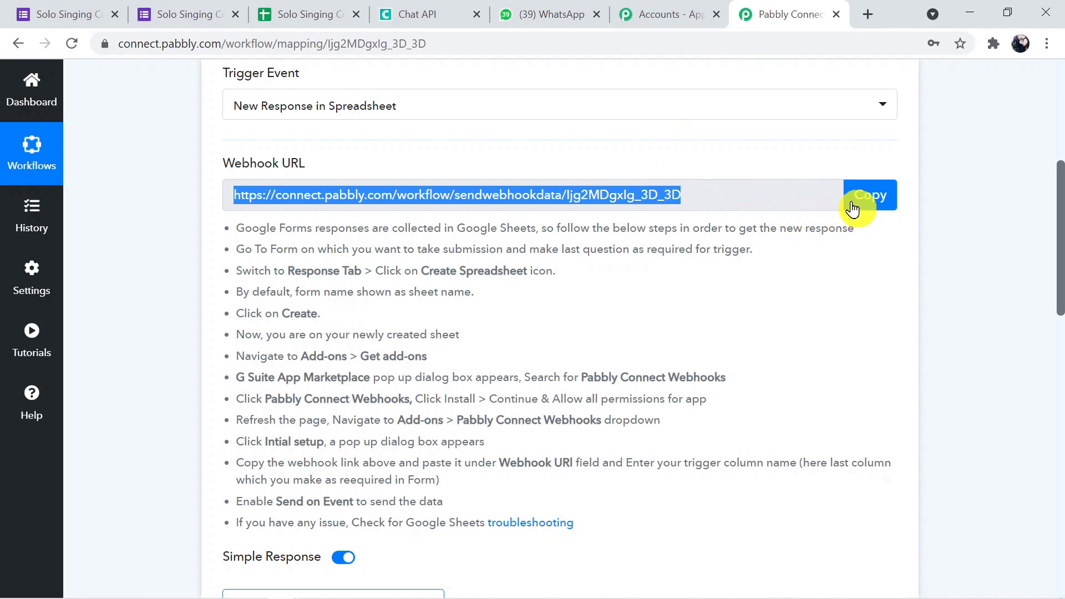
left_click(860, 198)
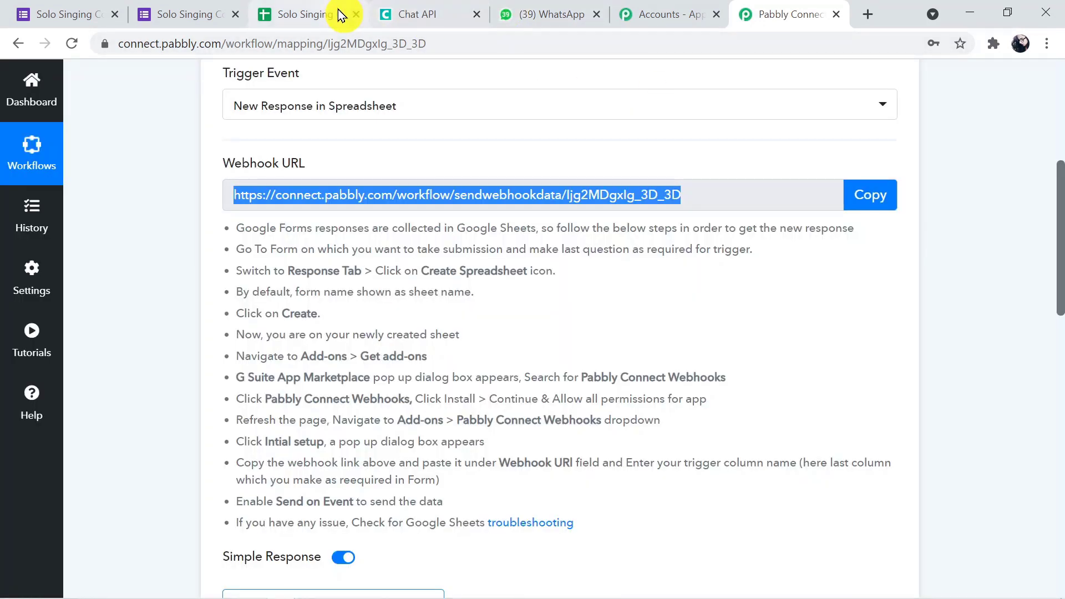
left_click(302, 13)
left_click(488, 256)
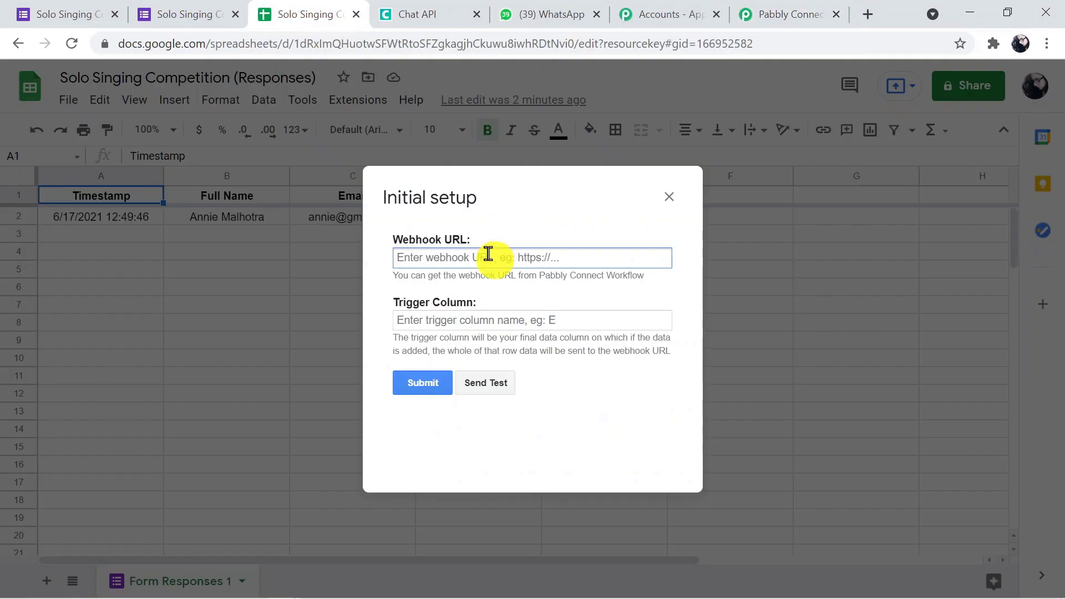
key("ctrl+v")
Set the Trigger Column to E and send a test row to the webhook.
left_click(452, 321)
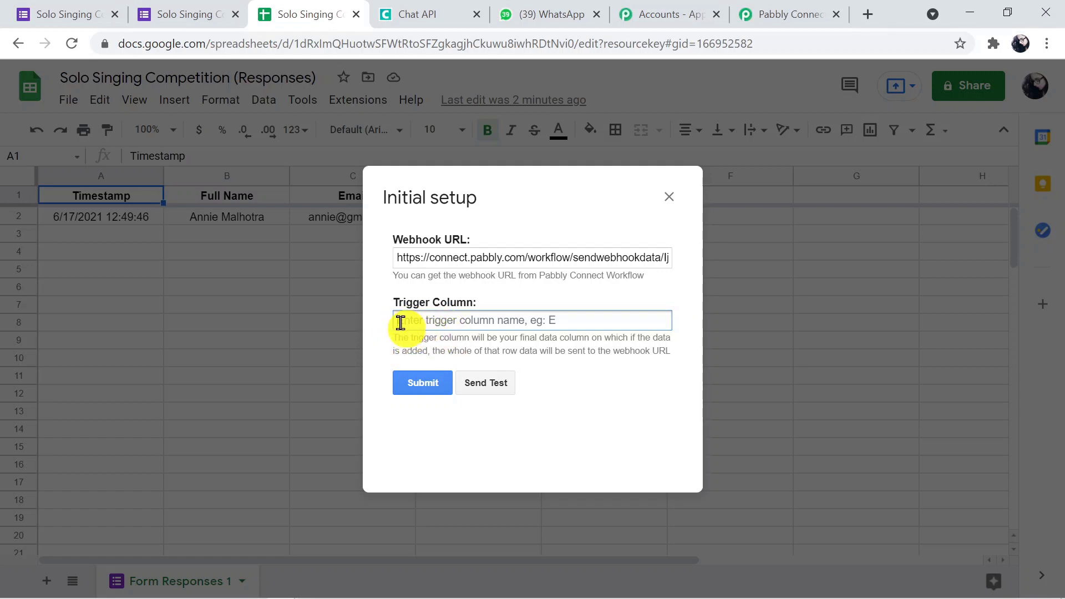
type("E")
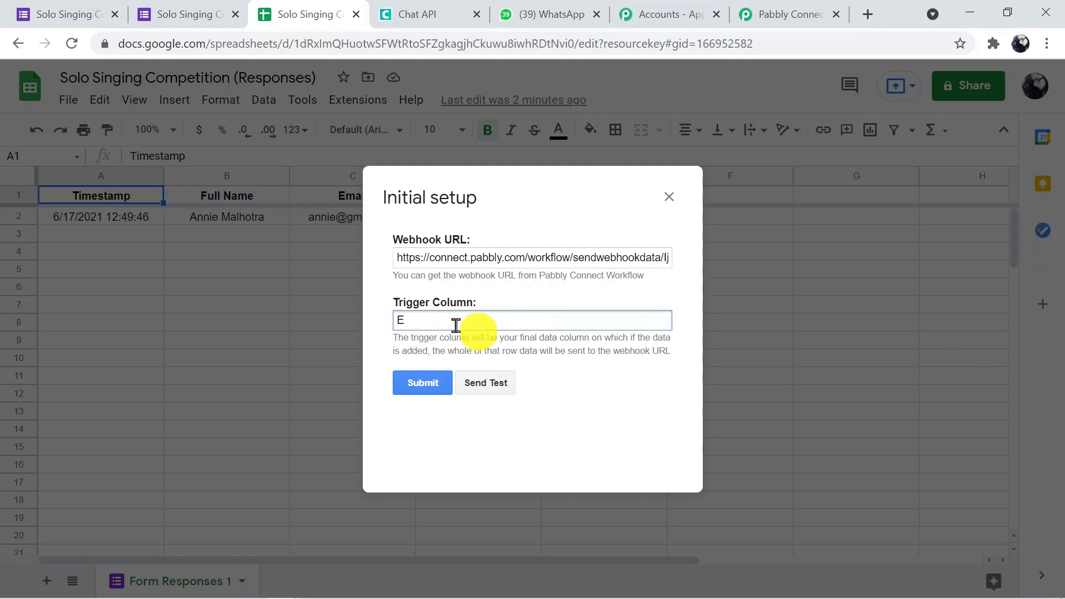
left_click(490, 386)
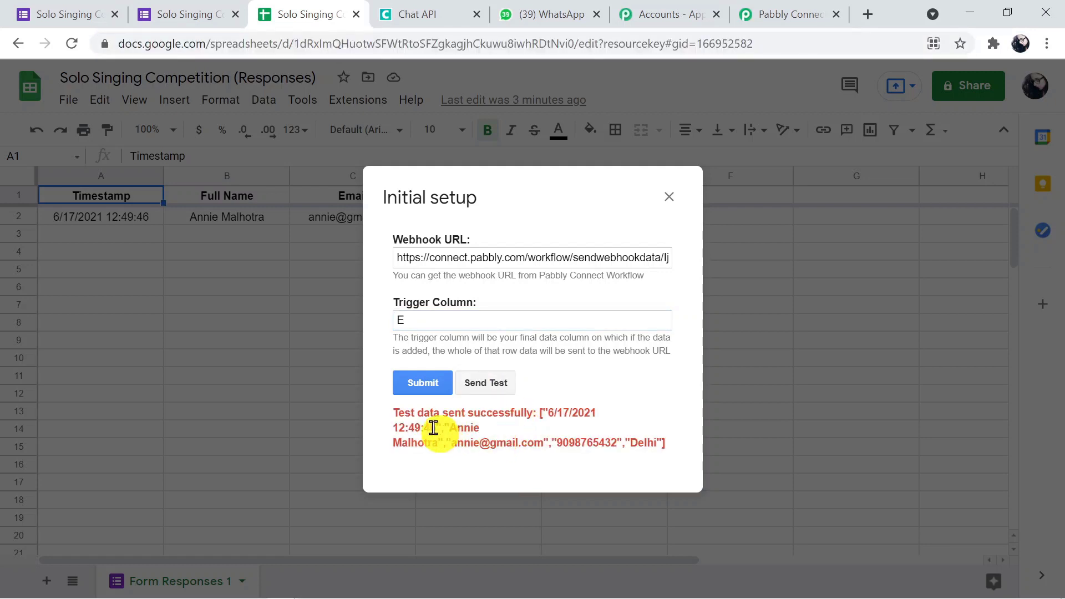
left_click(794, 16)
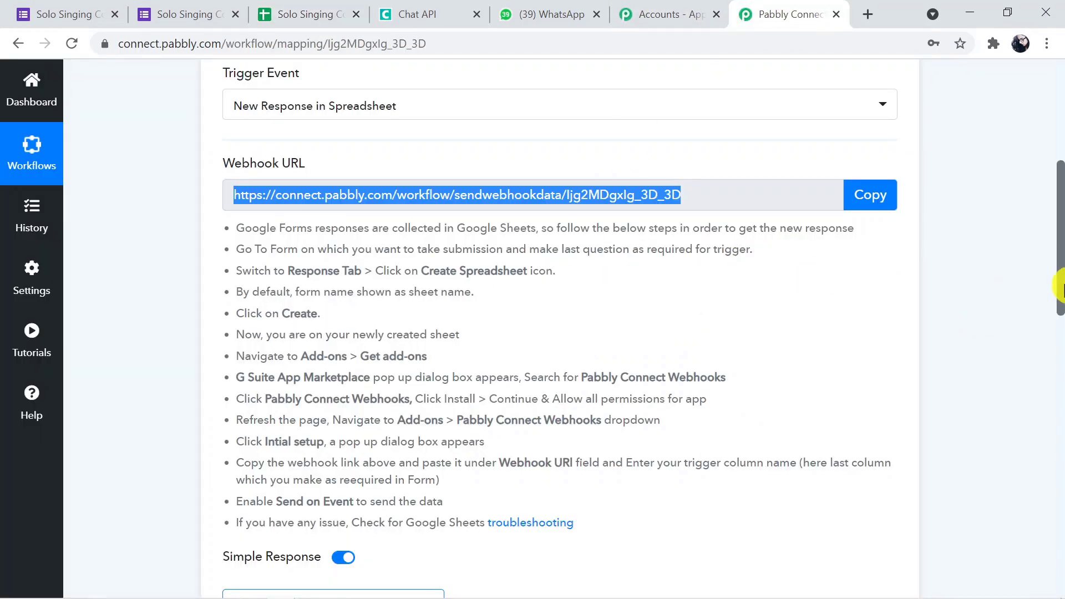
Re-capture the webhook response to receive Timestamp, Full Name, Email, Phone, City and RowIndex 2.
left_click_drag(1060, 289, 1056, 356)
left_click(405, 349)
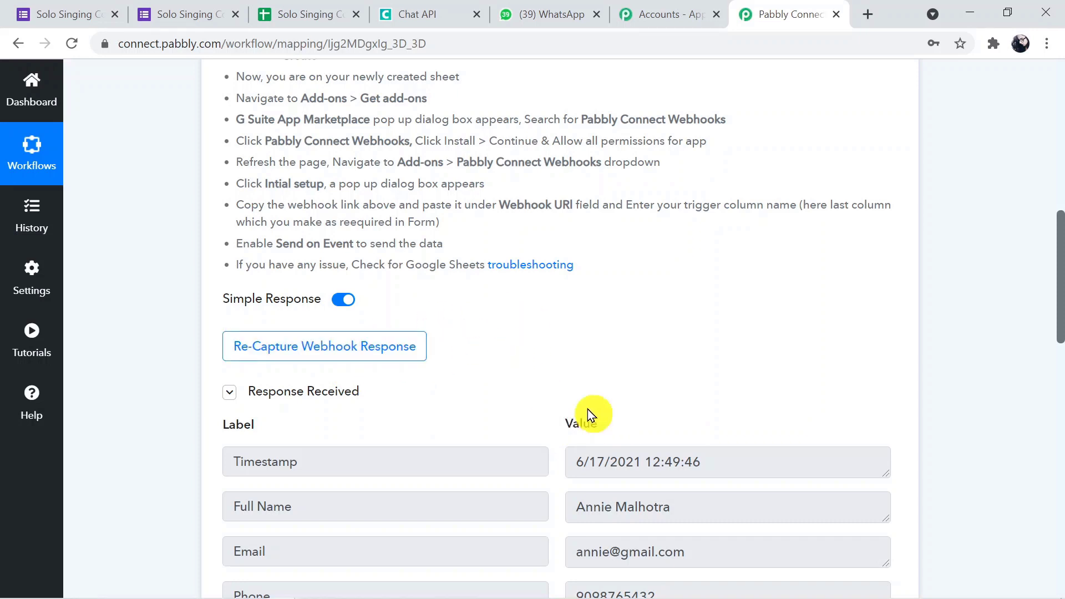
left_click_drag(1058, 295, 1061, 349)
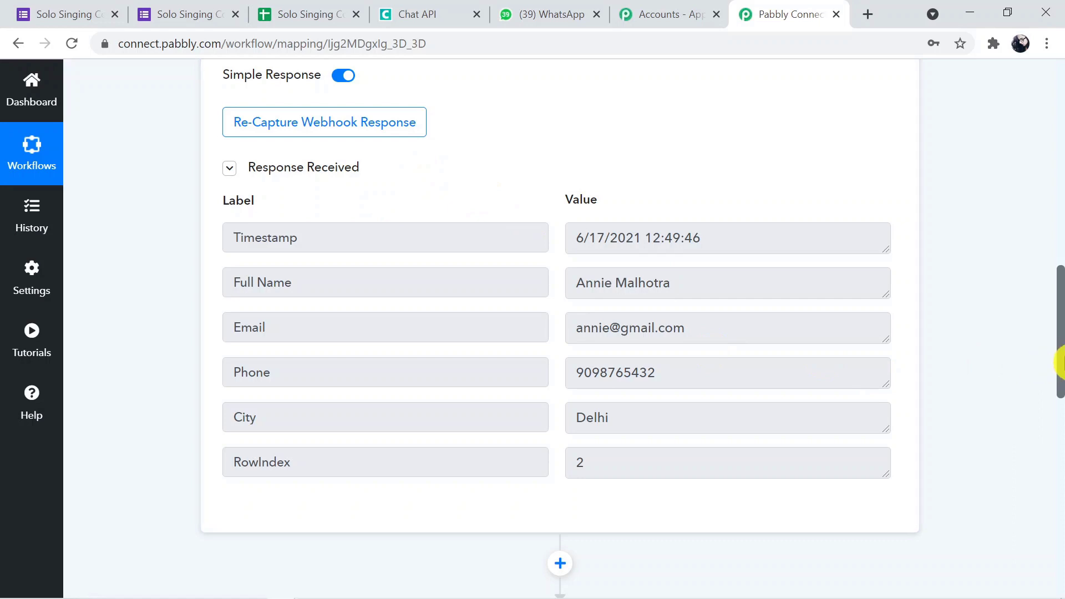
left_click_drag(1060, 368, 1060, 395)
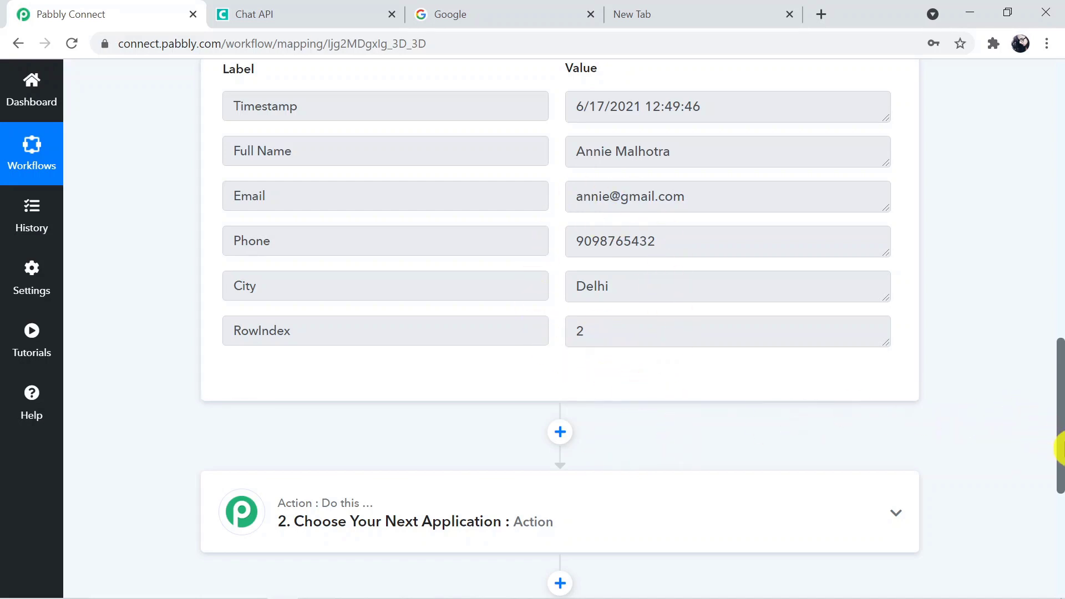
left_click_drag(1061, 449, 1061, 498)
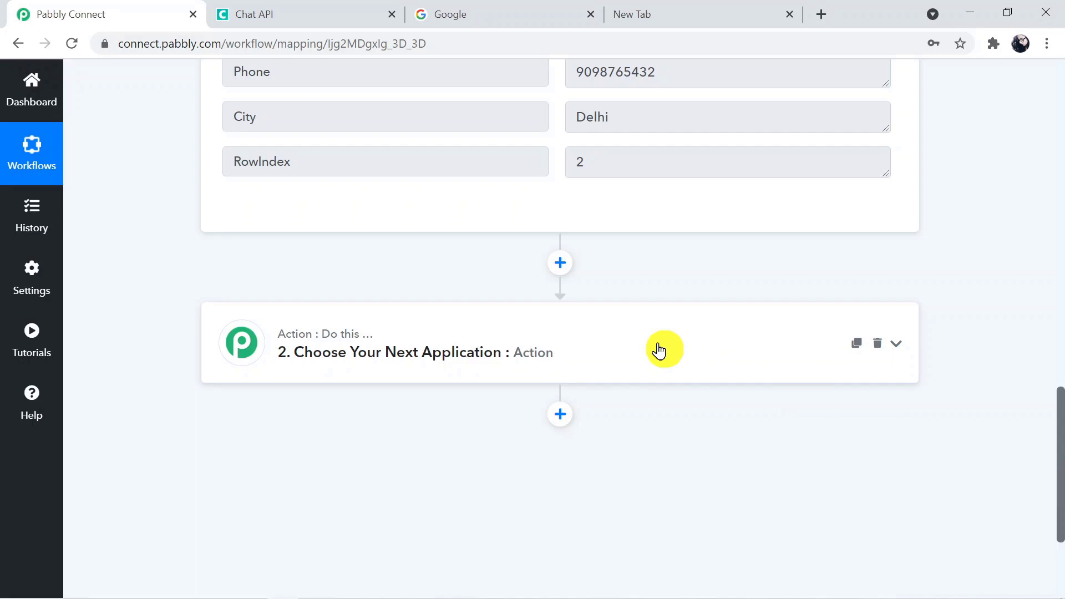
Search for 'Chat' and pick Chat API as the action app.
left_click(544, 341)
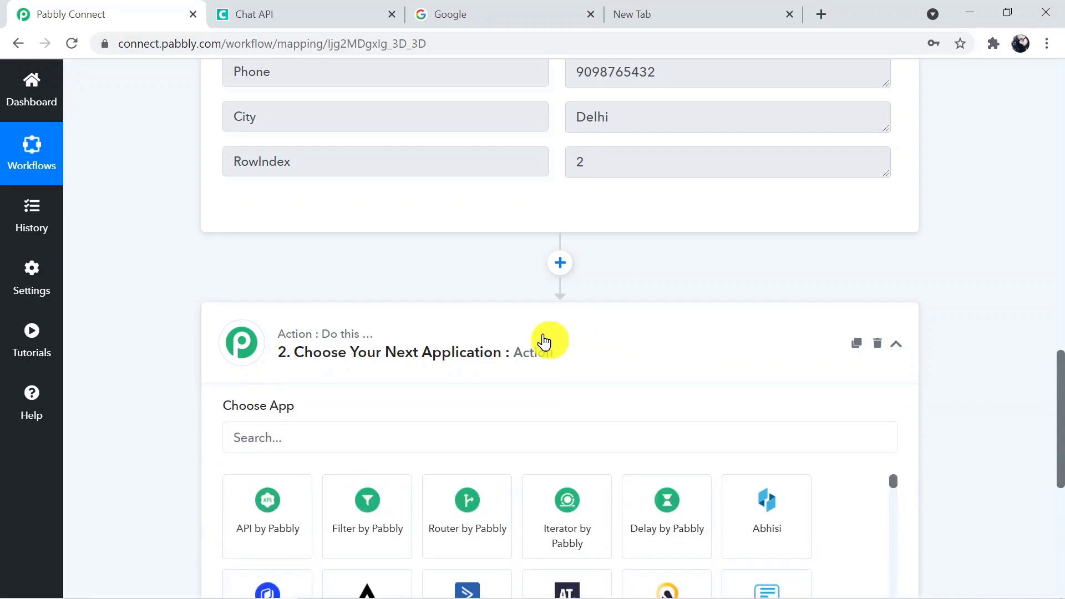
left_click(348, 435)
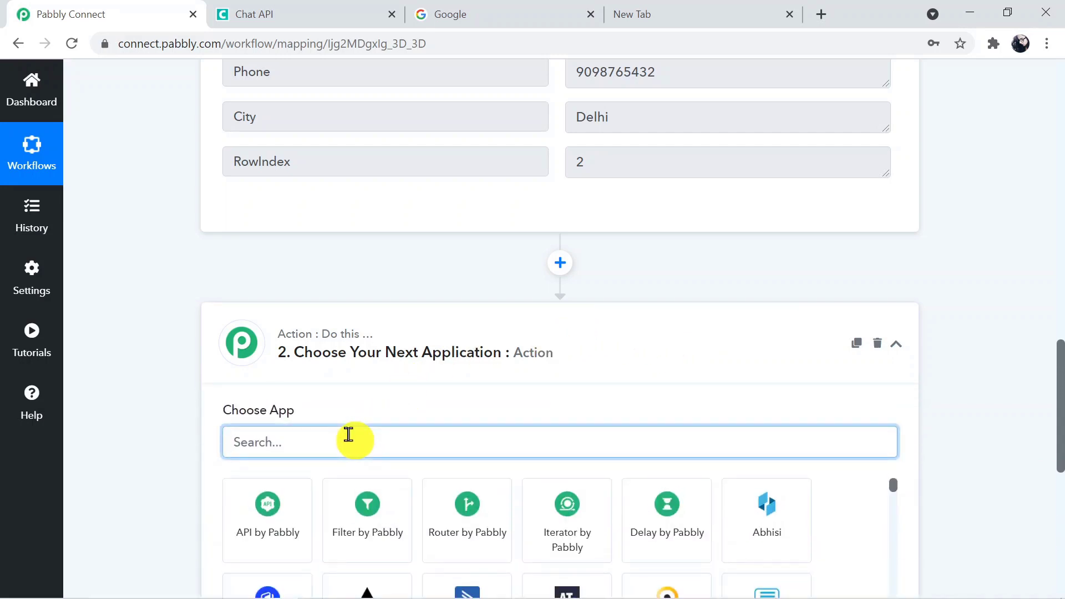
type("Chat")
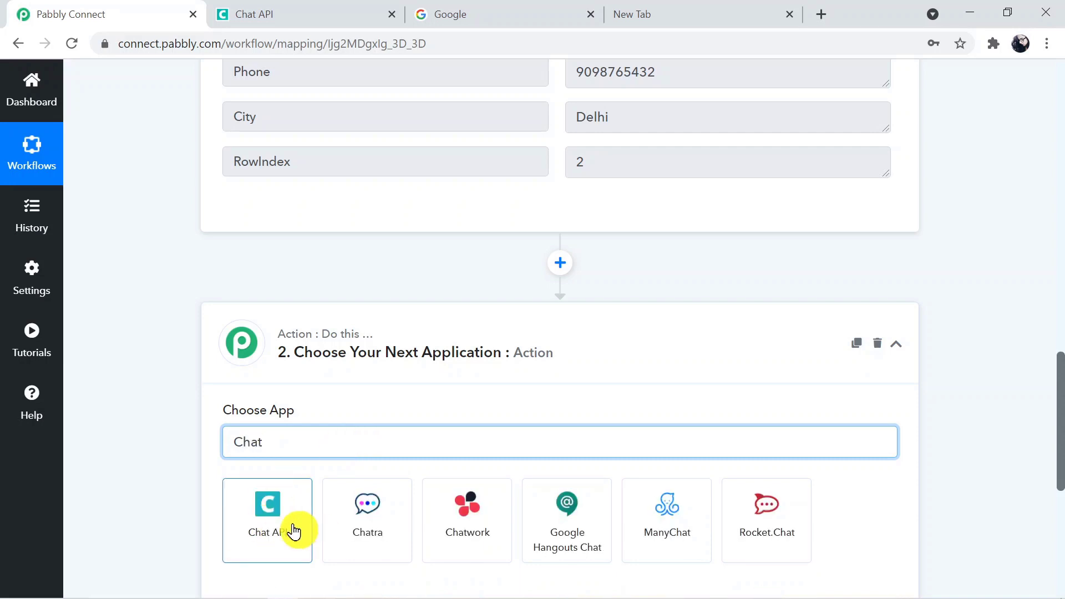
left_click(293, 526)
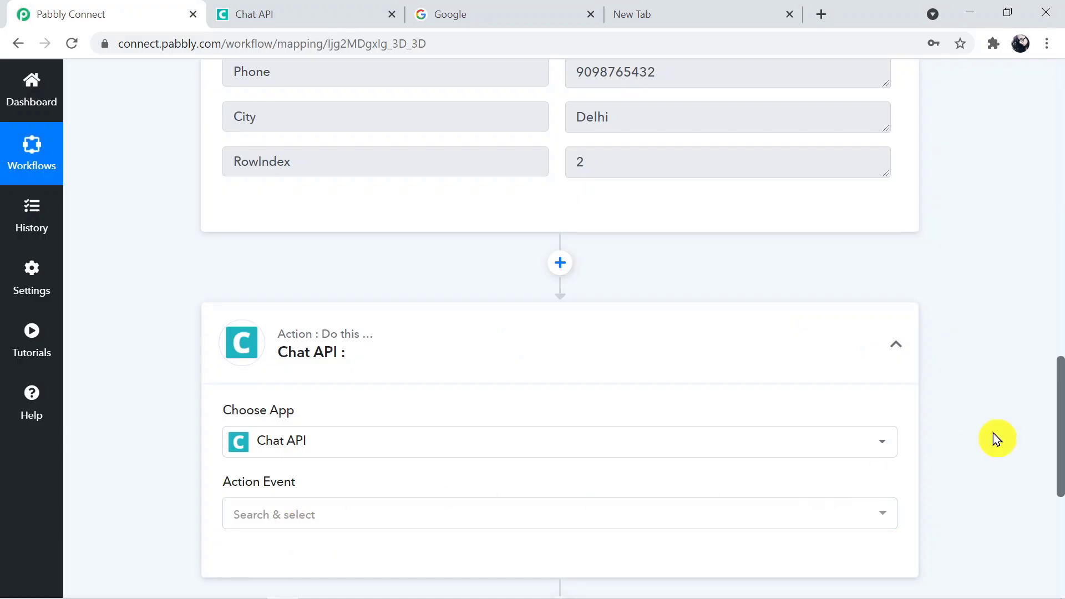
Search the action events for 'get' and choose Get Contacts/Groups.
left_click_drag(1060, 433, 1060, 464)
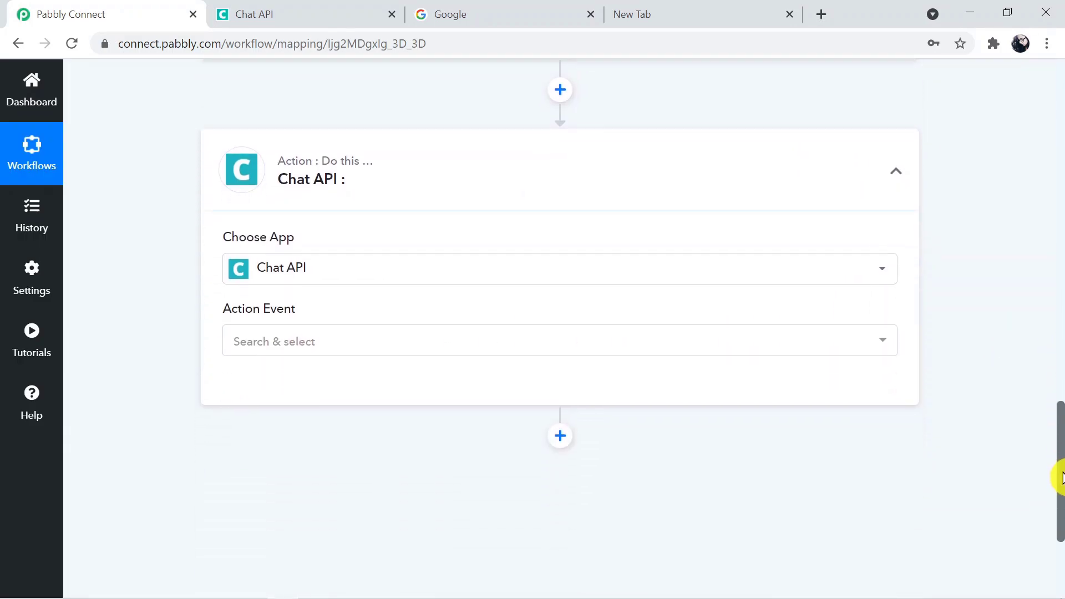
left_click(268, 344)
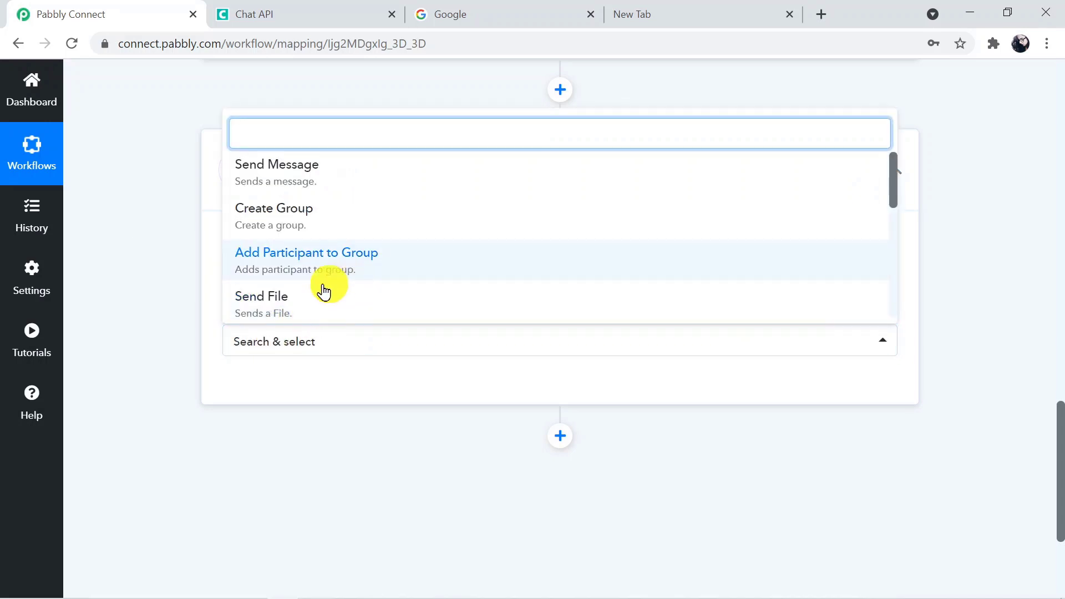
type("f")
key("BackSpace")
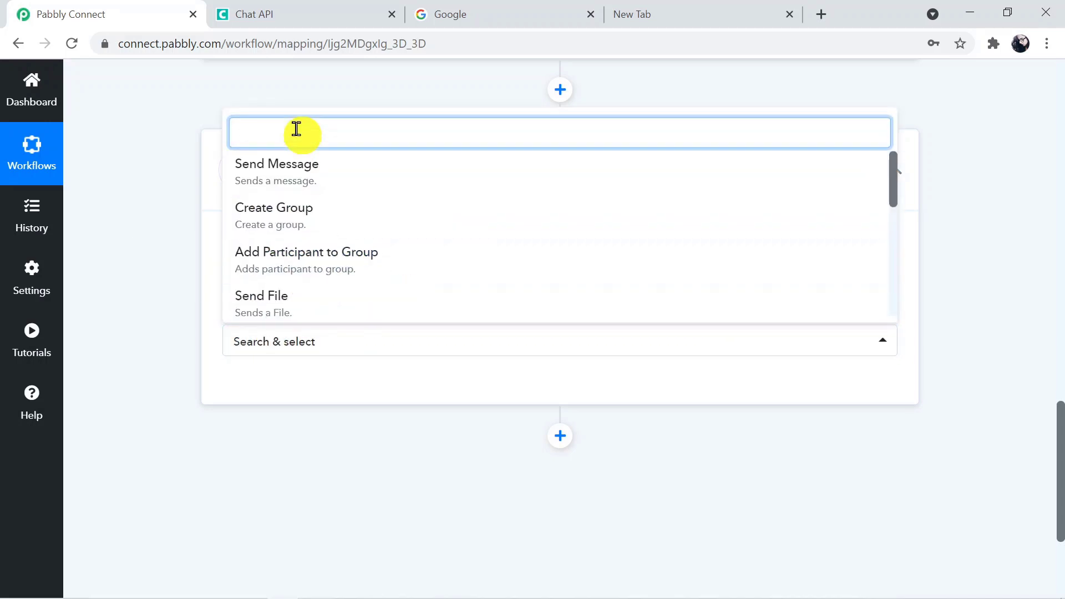
type("get")
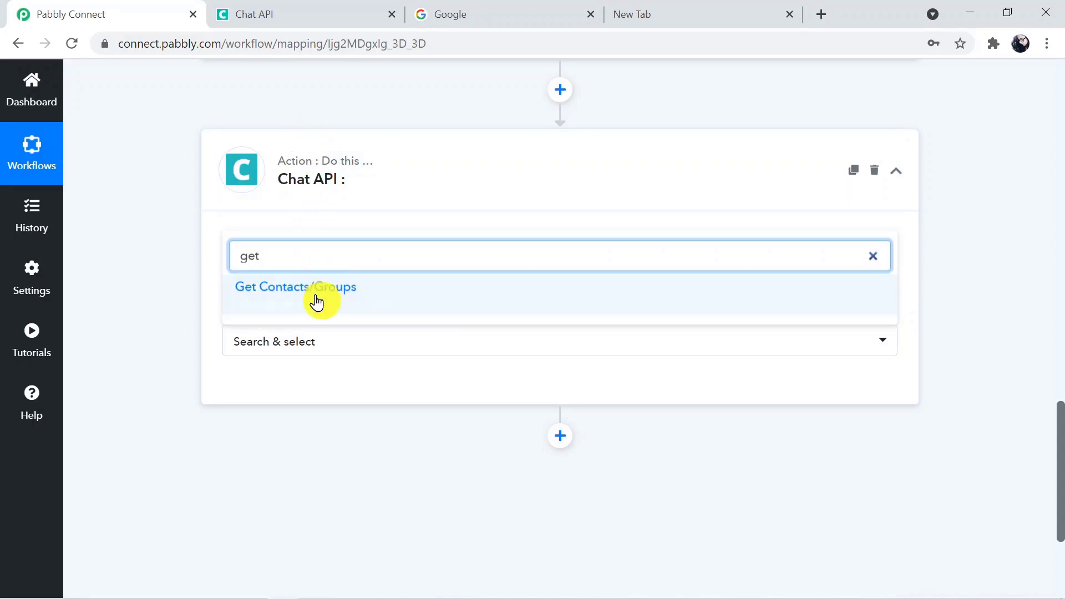
left_click(316, 297)
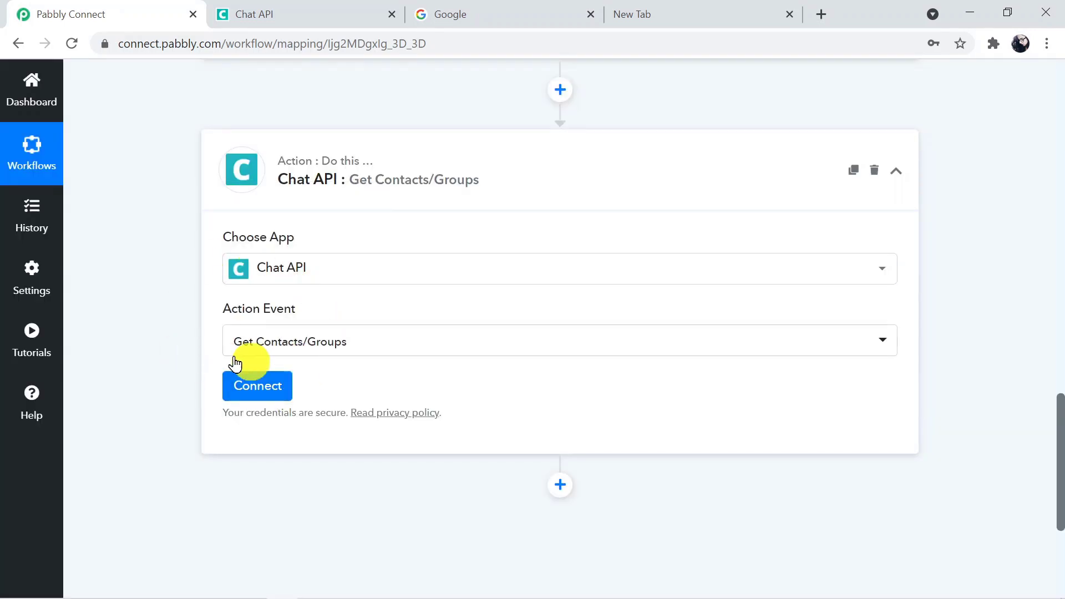
Start a new Chat API connection, then switch to the Chat API instance page with its API URL and token.
left_click(264, 395)
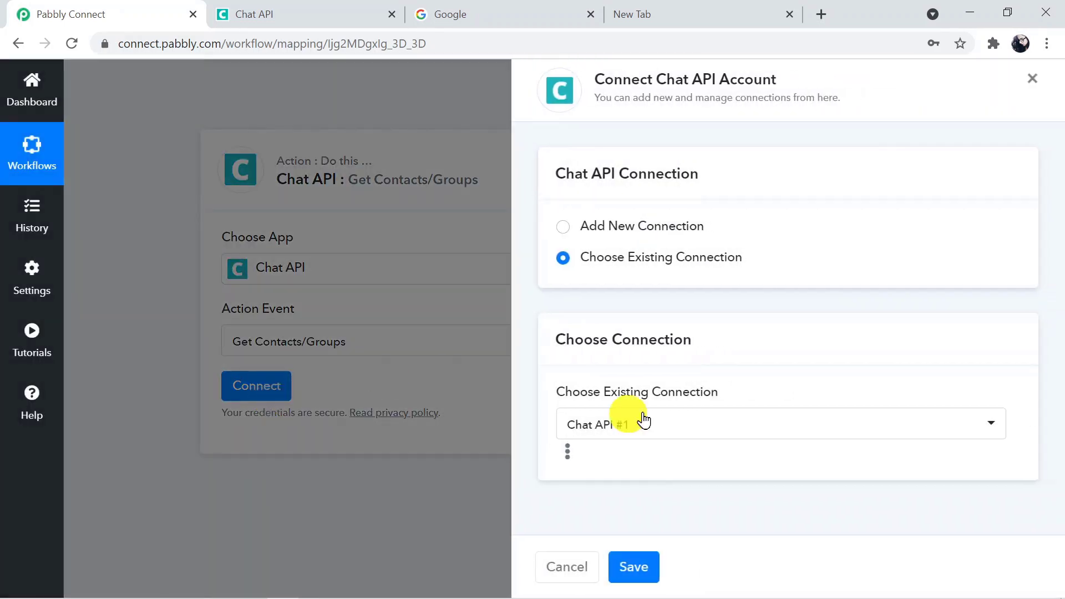
left_click(566, 237)
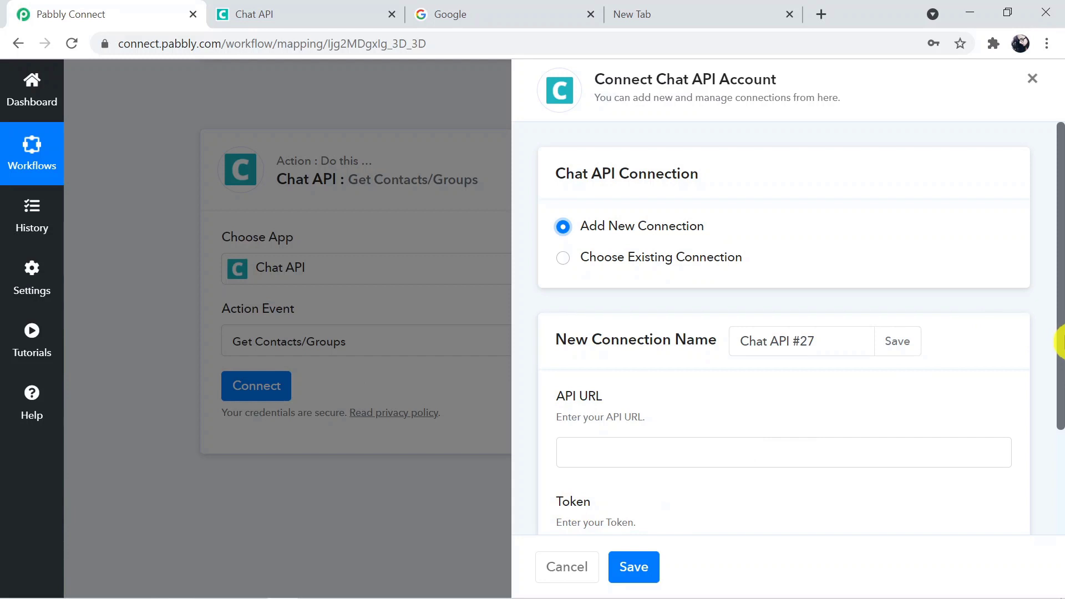
scroll(1060, 355, "down", 3)
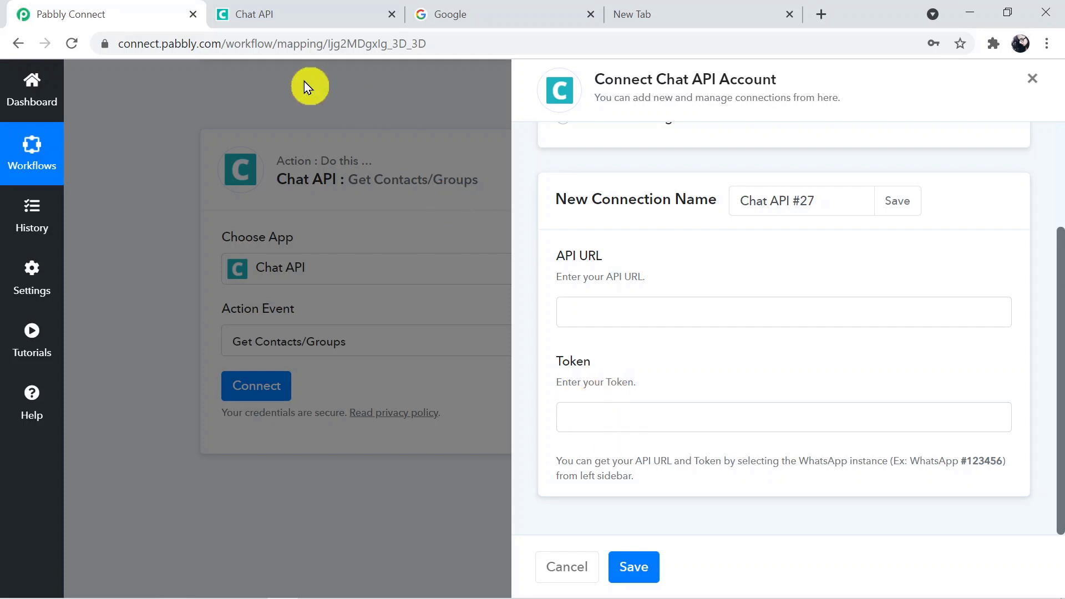
left_click(260, 12)
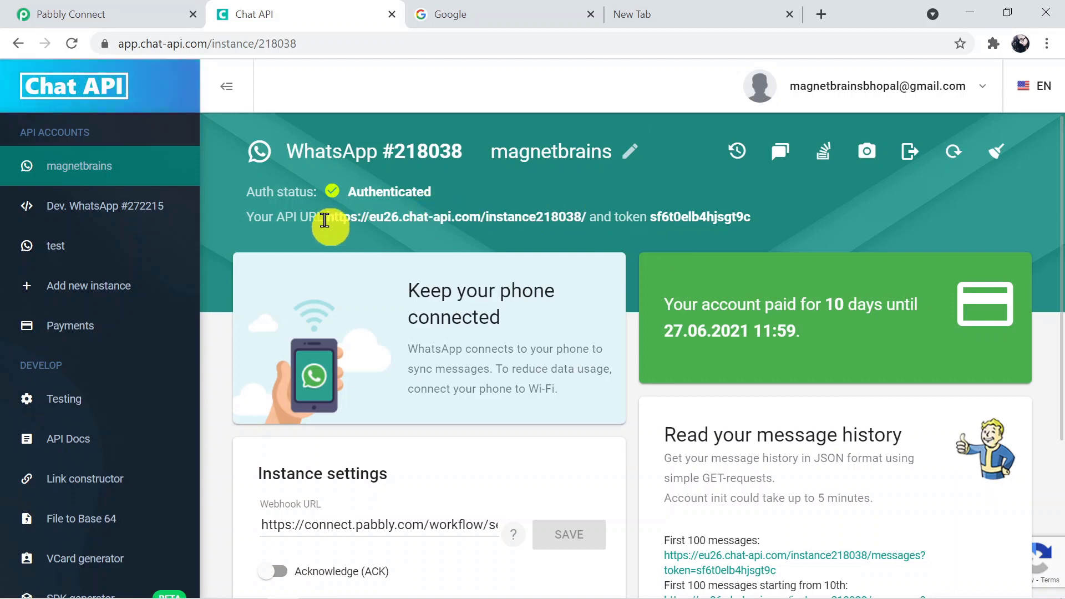
Copy the instance's API URL into the Pabbly connection's API URL field.
left_click_drag(325, 220, 590, 237)
key("ctrl+c")
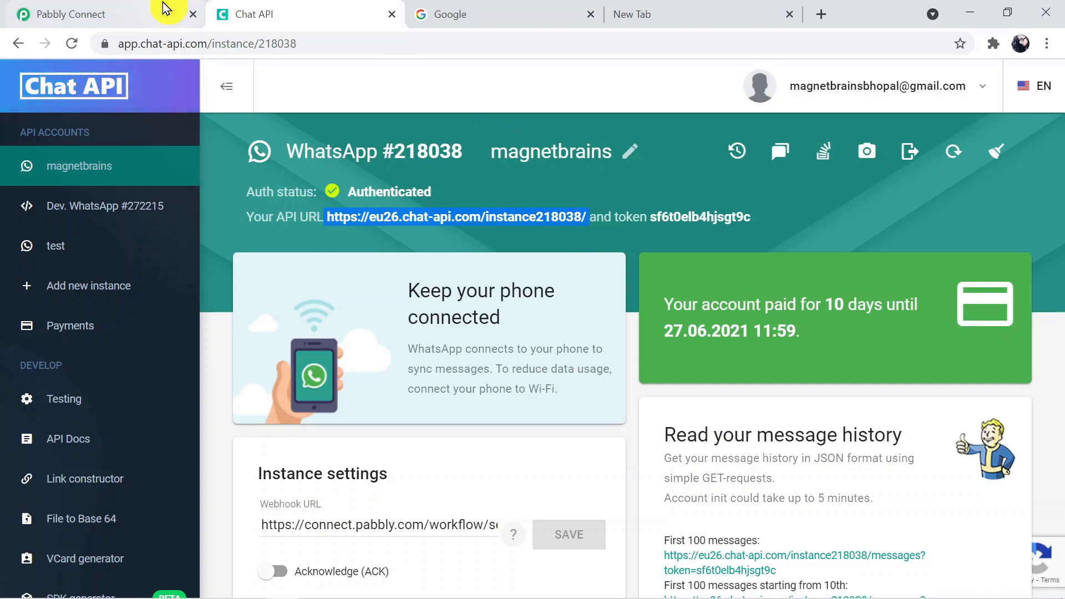
left_click(105, 11)
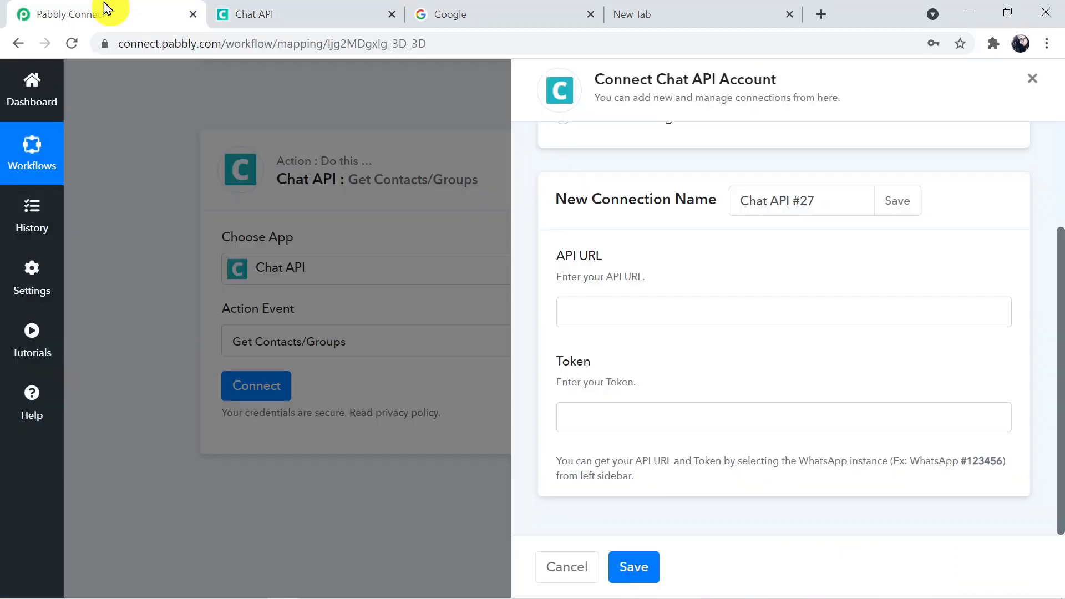
left_click(592, 309)
key("ctrl+v")
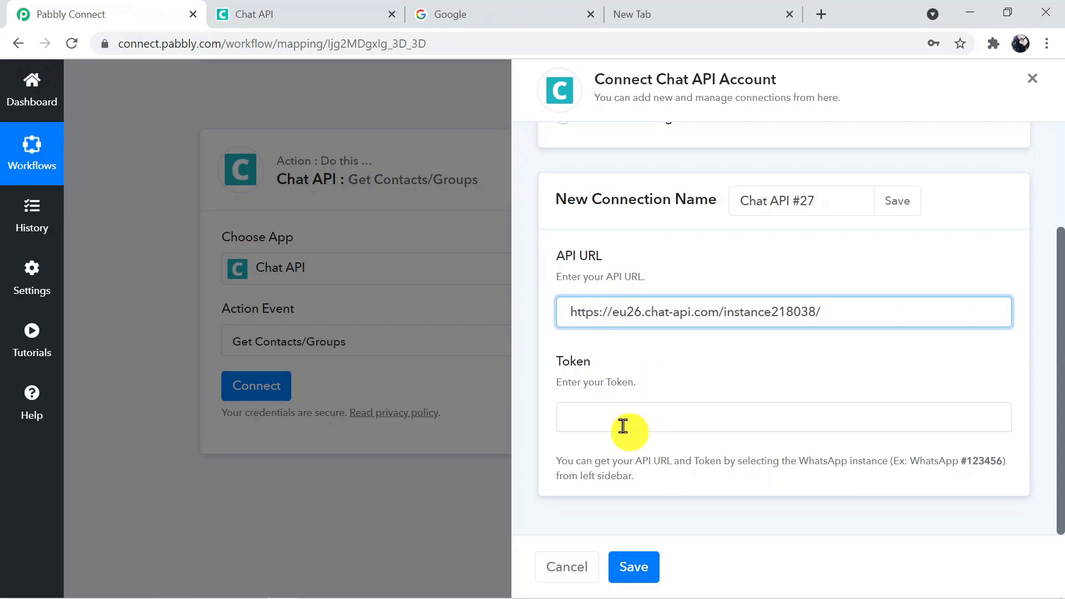
left_click(603, 423)
Copy the instance token into the Token field and save the connection.
left_click(260, 14)
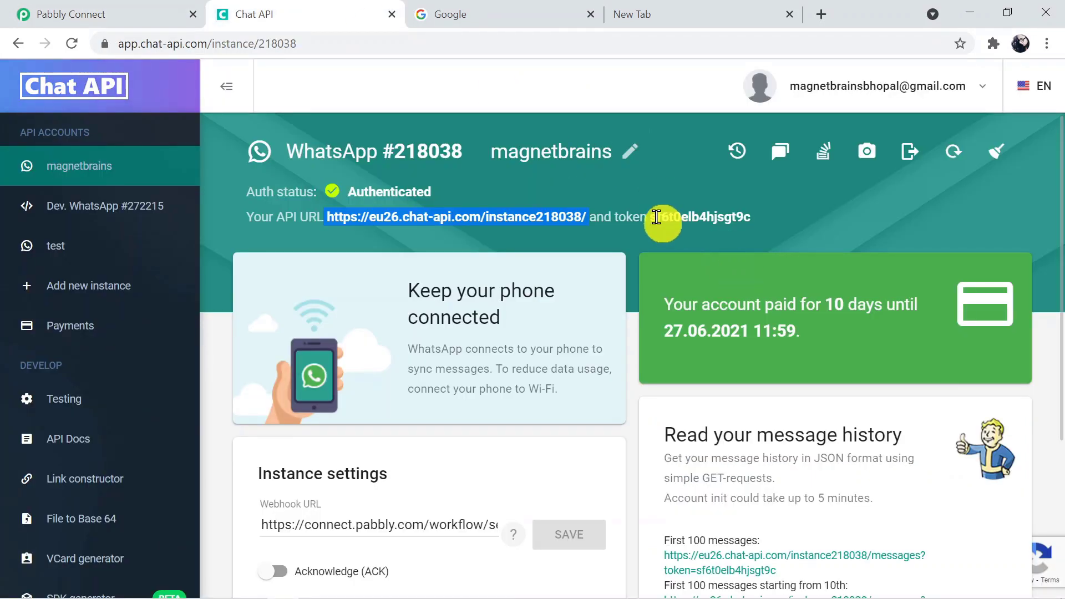
left_click_drag(652, 217, 771, 218)
key("ctrl+c")
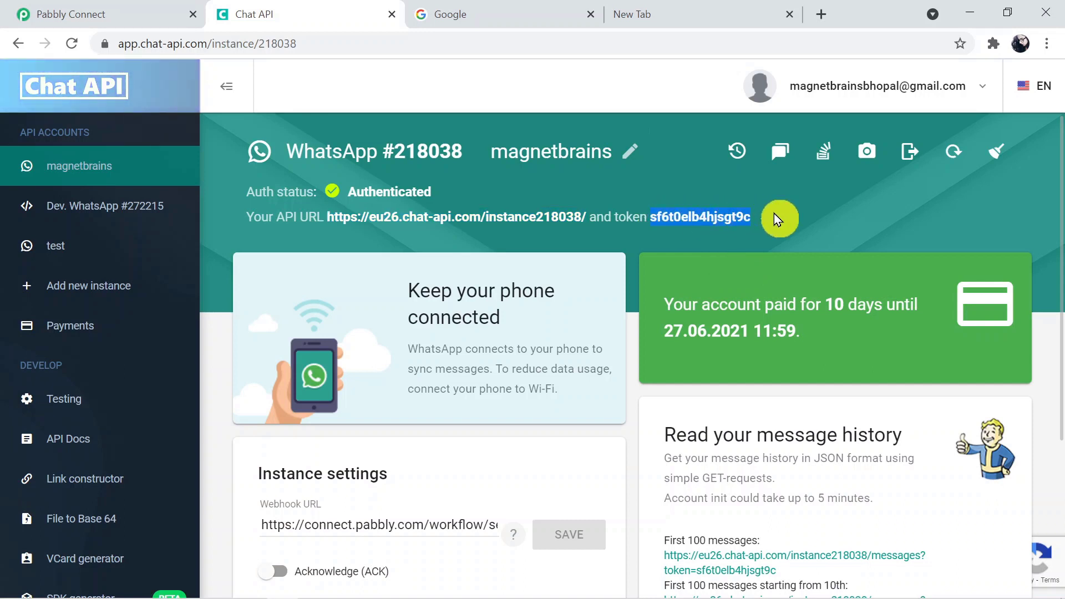
left_click(157, 8)
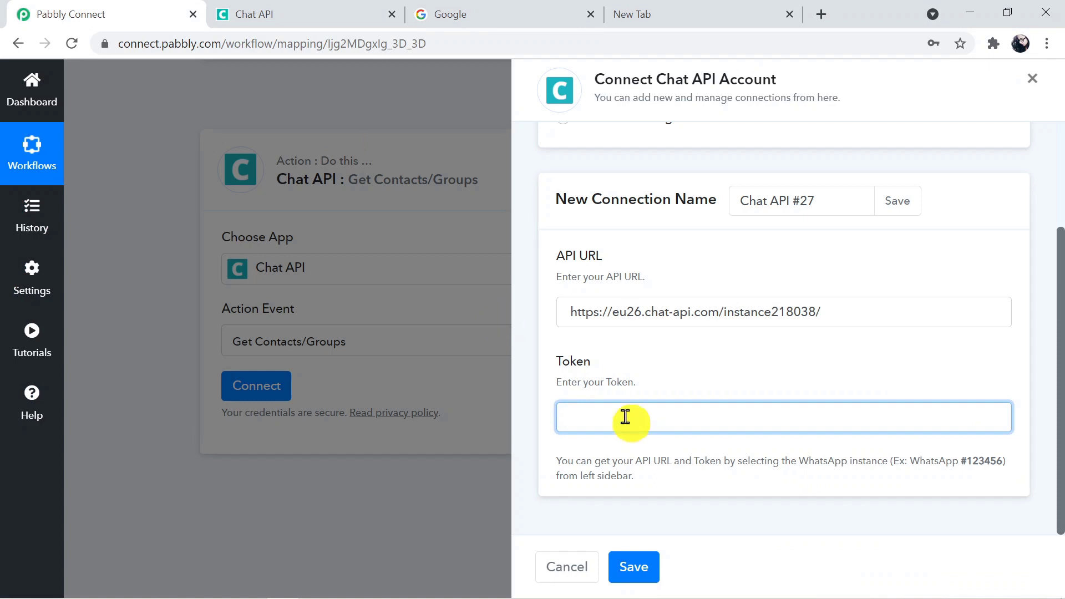
left_click(602, 414)
key("ctrl+v")
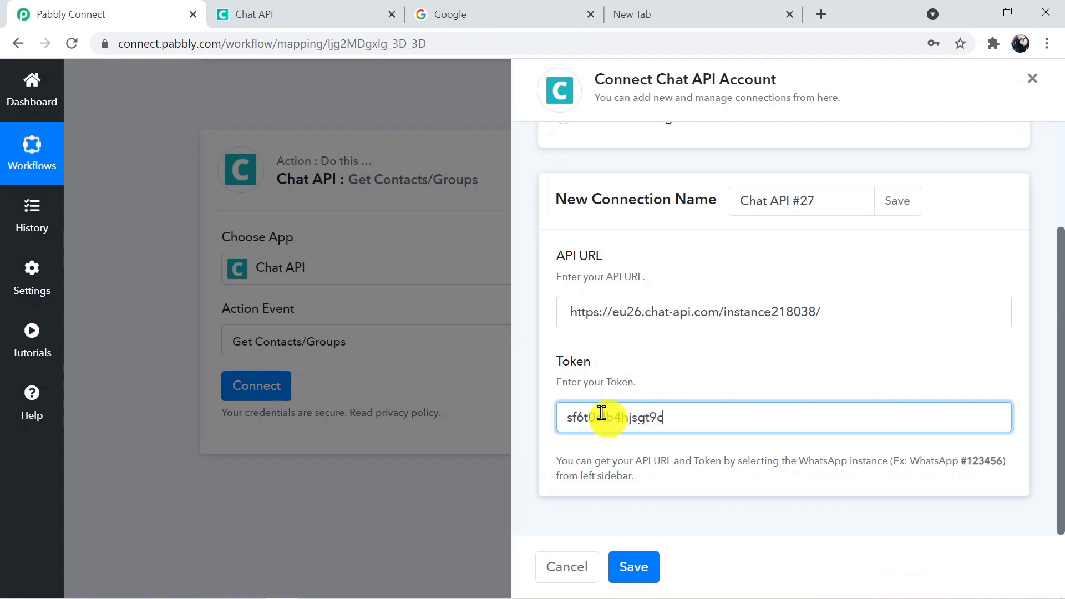
left_click(642, 565)
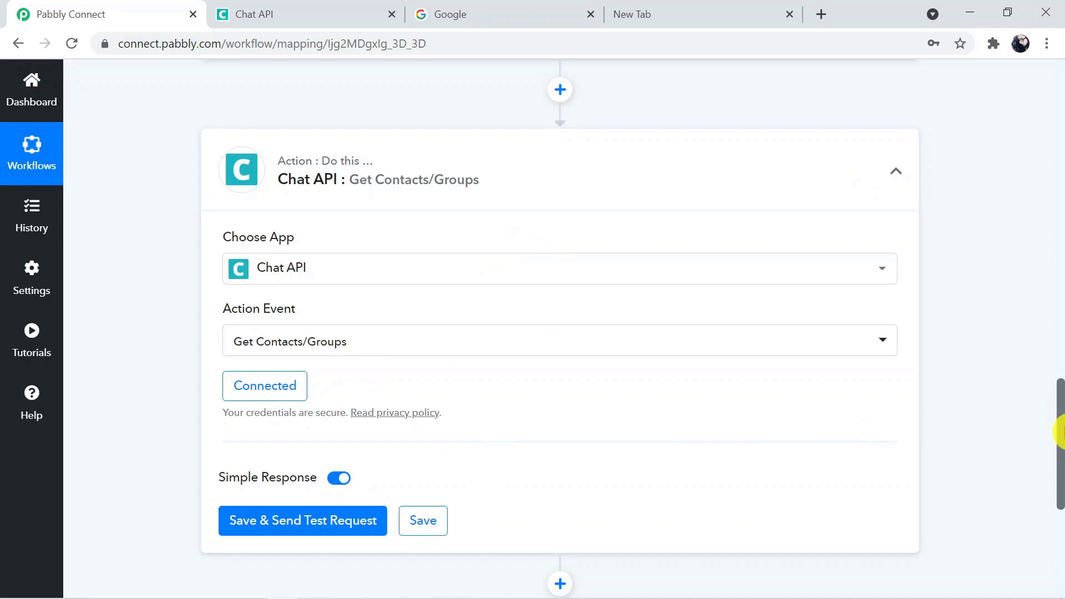
Save the Get Contacts/Groups step, send a test request and review the returned chats.
scroll(1060, 427, "down", 2)
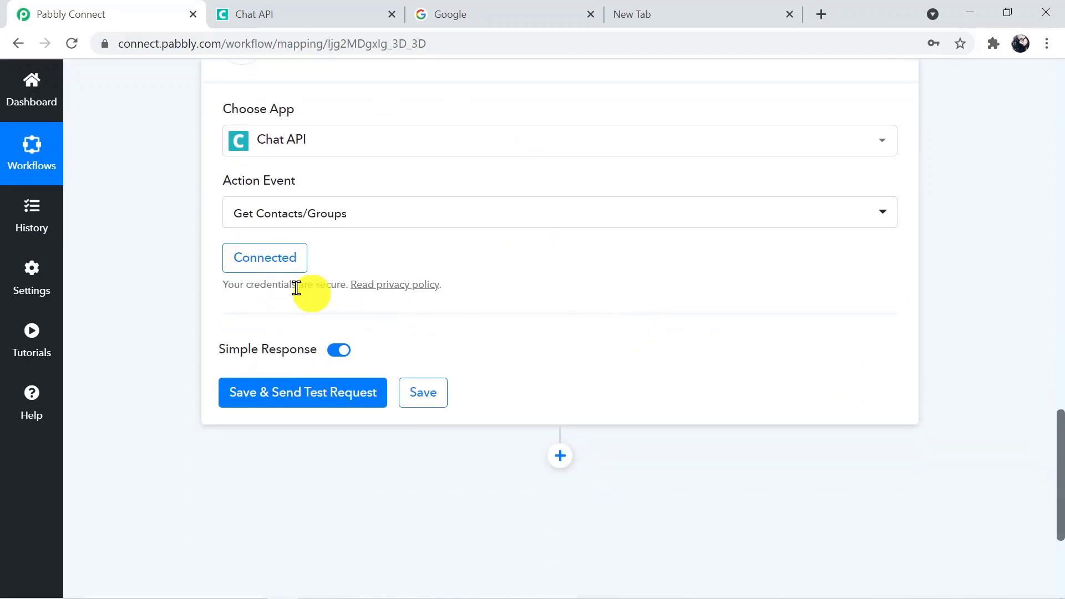
left_click(321, 397)
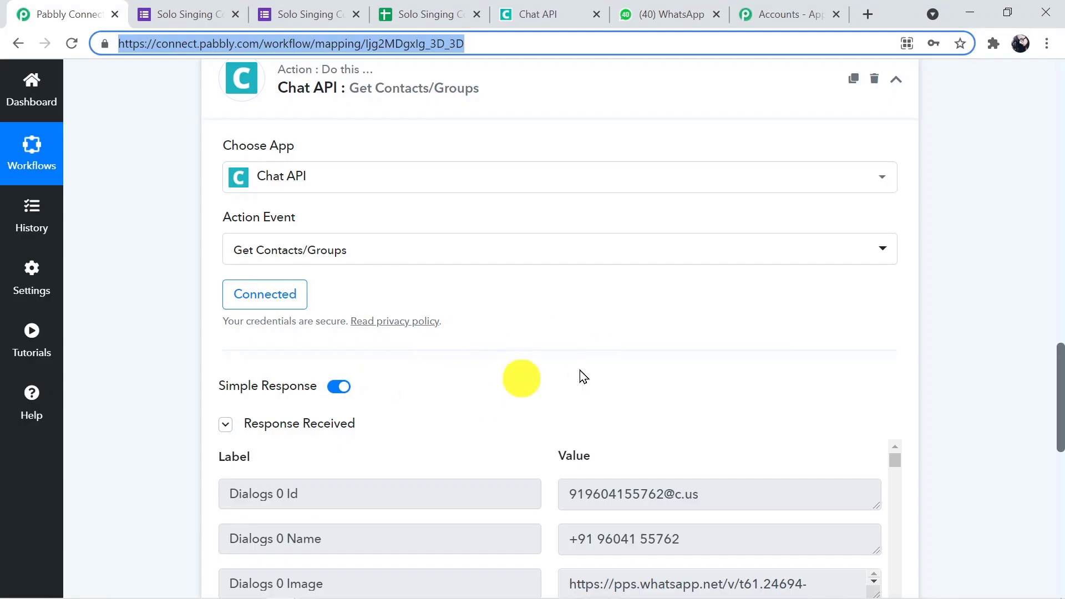
left_click_drag(1059, 392, 1060, 476)
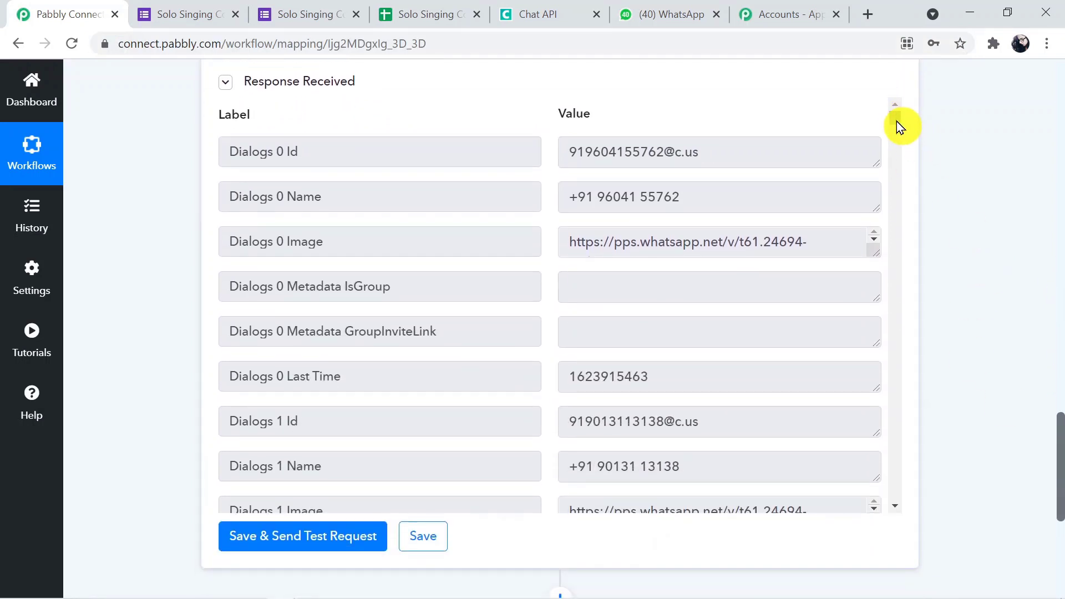
left_click_drag(894, 118, 894, 139)
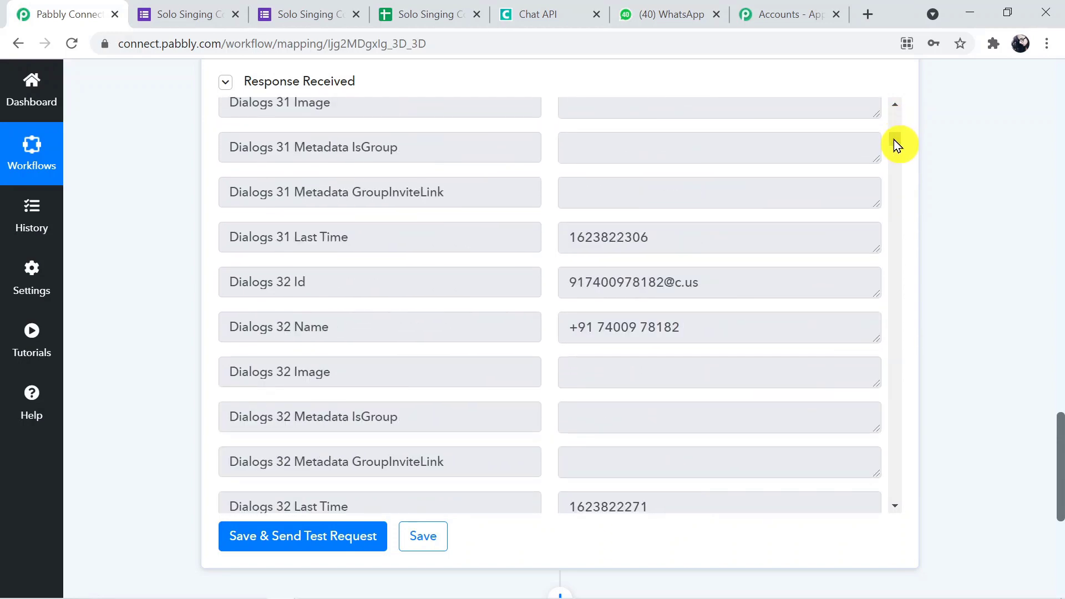
left_click_drag(894, 138, 891, 119)
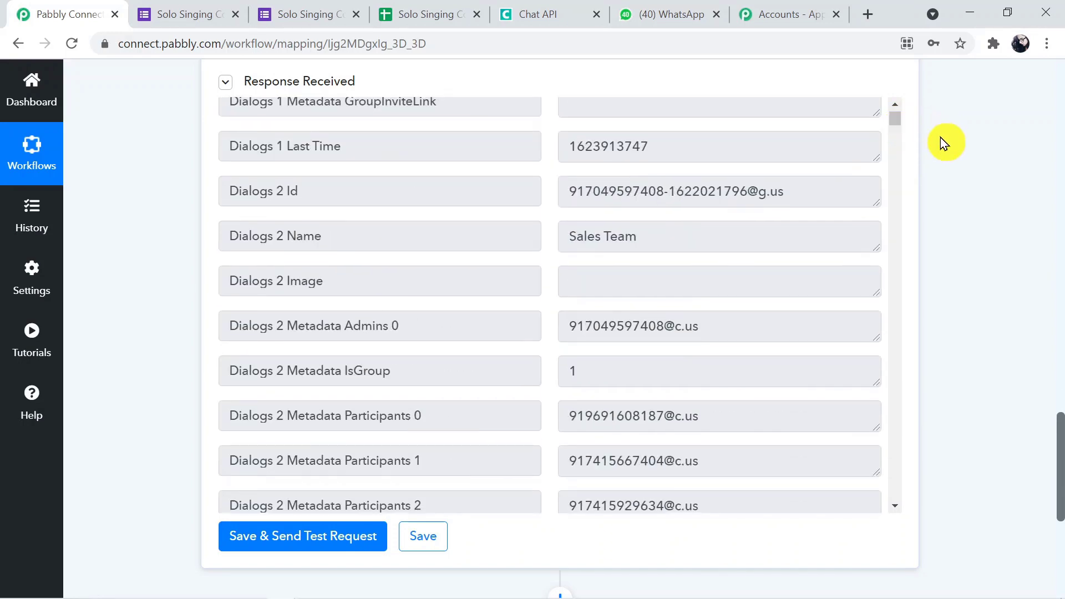
scroll(1058, 435, "up", 1)
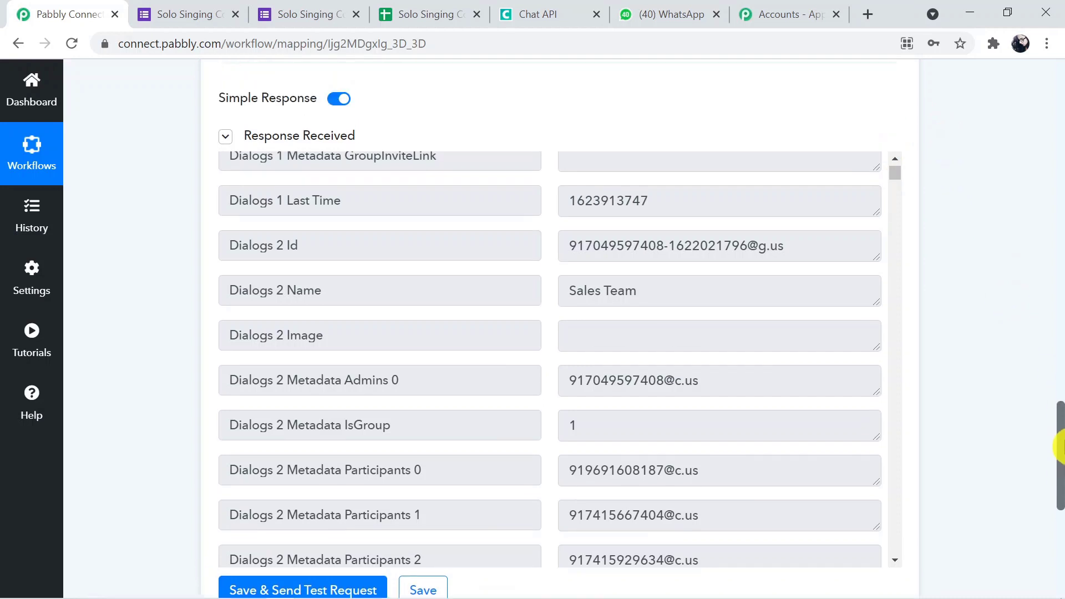
Search the page for 'sal' to locate the Sales Team group and its ID.
key("ctrl+f")
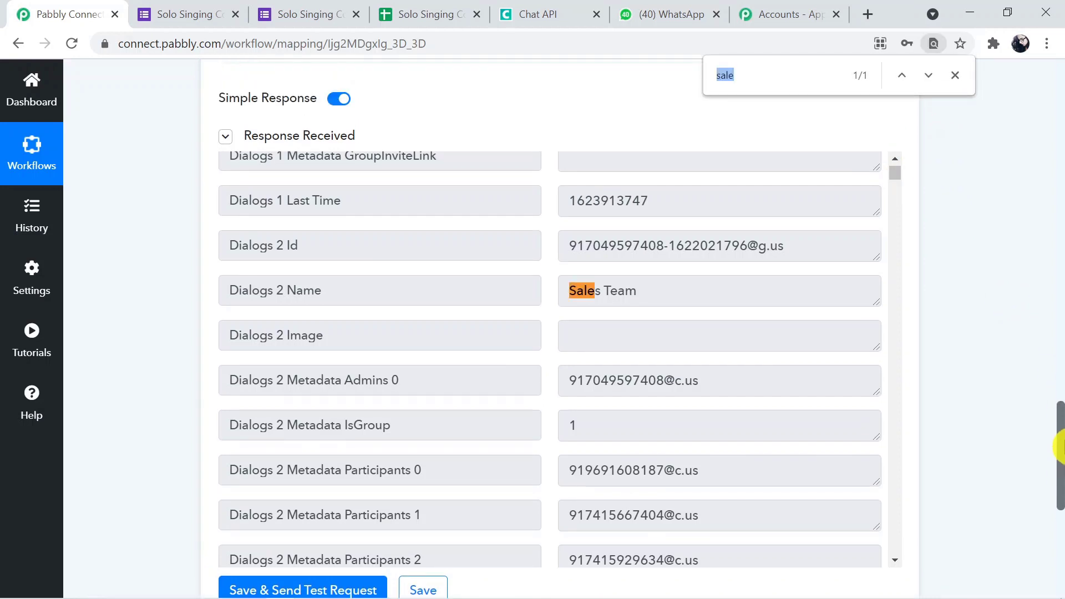
key("BackSpace")
type("sal")
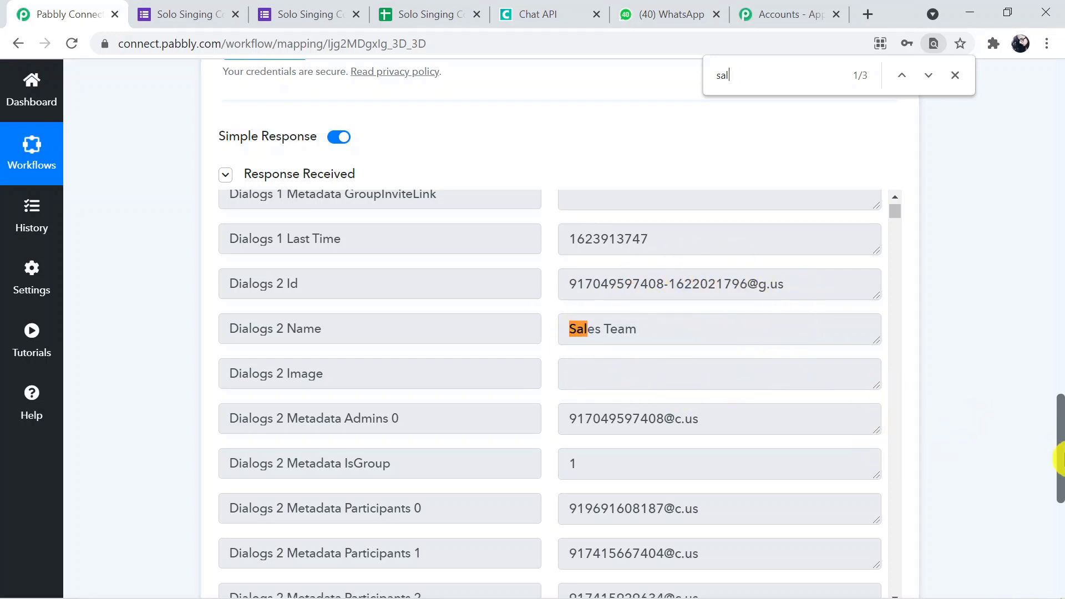
left_click_drag(1060, 461, 1060, 541)
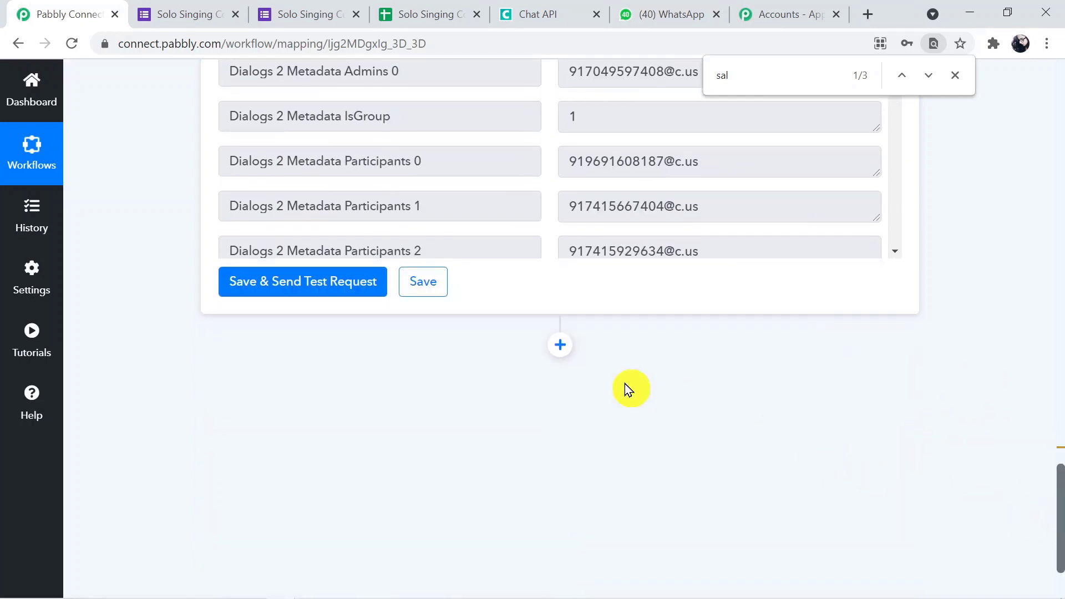
Add a new action step and pick Chat API as its app.
left_click(560, 345)
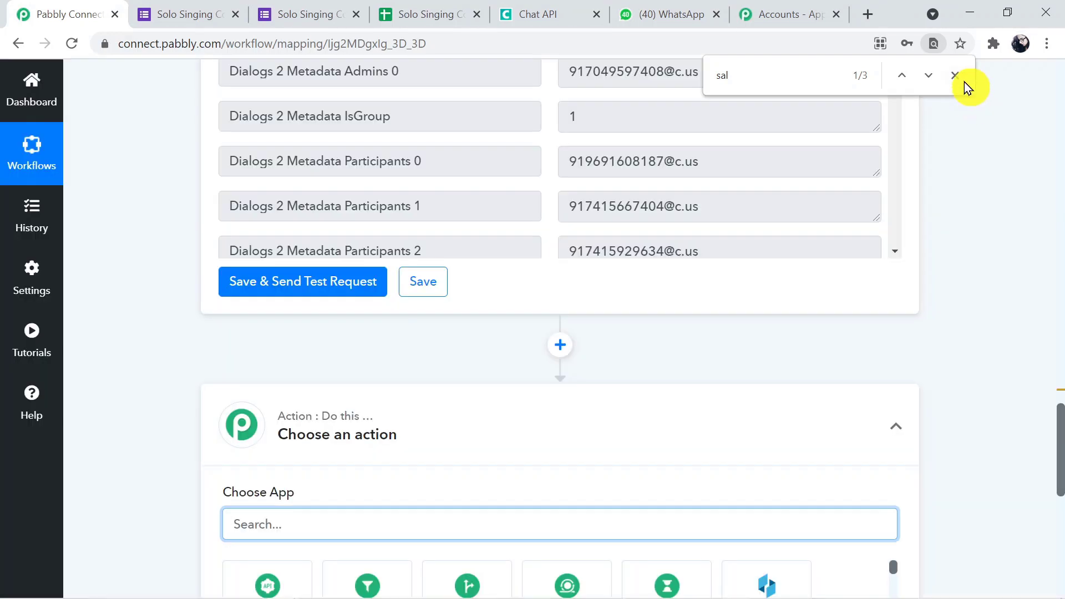
left_click(963, 76)
left_click(1060, 543)
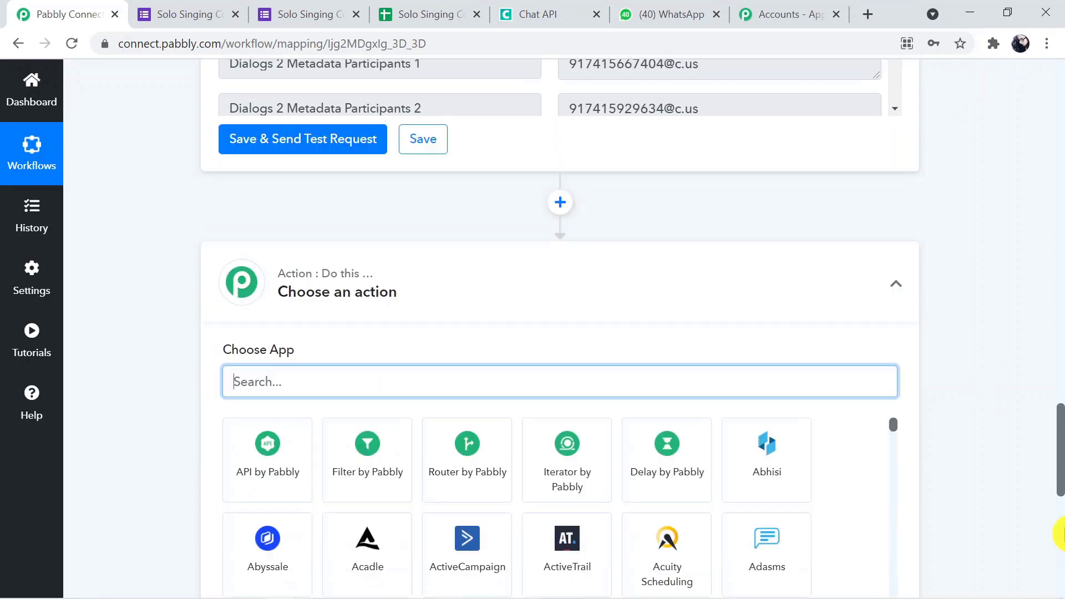
left_click_drag(1060, 502, 1058, 440)
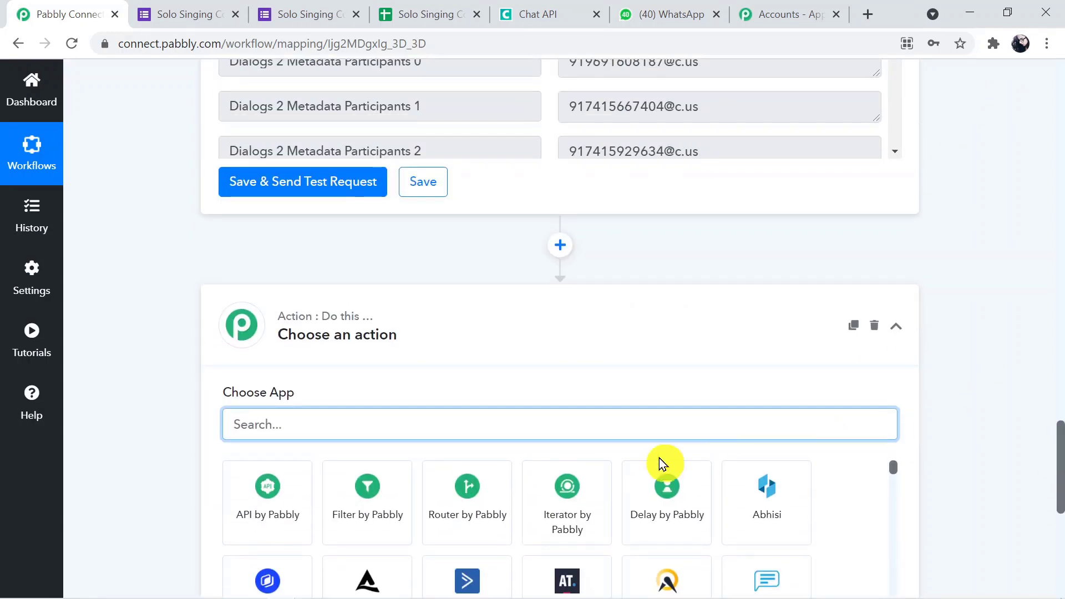
type("chat")
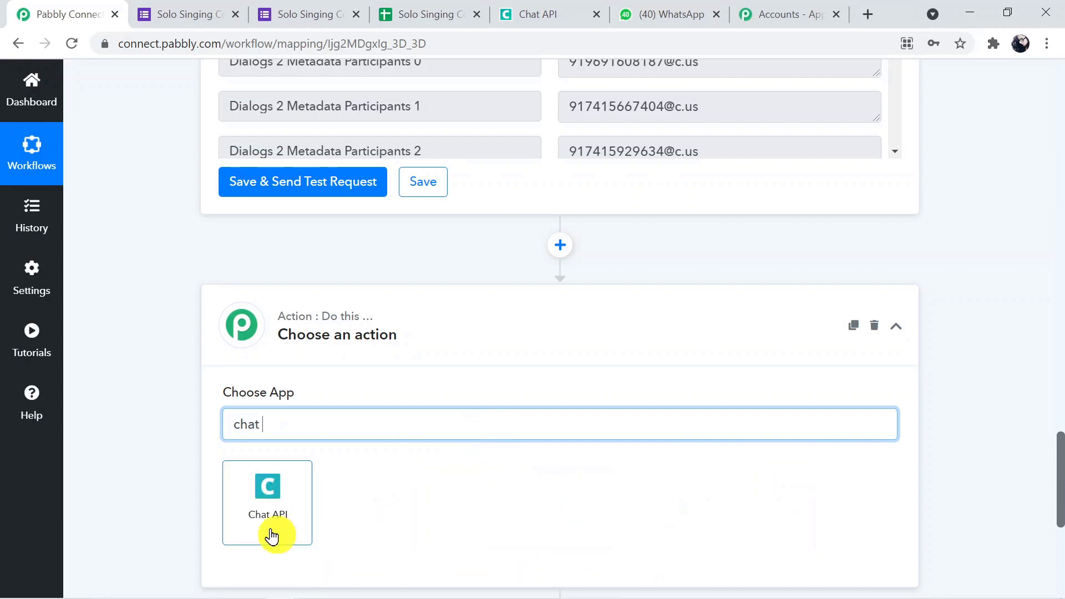
left_click(269, 534)
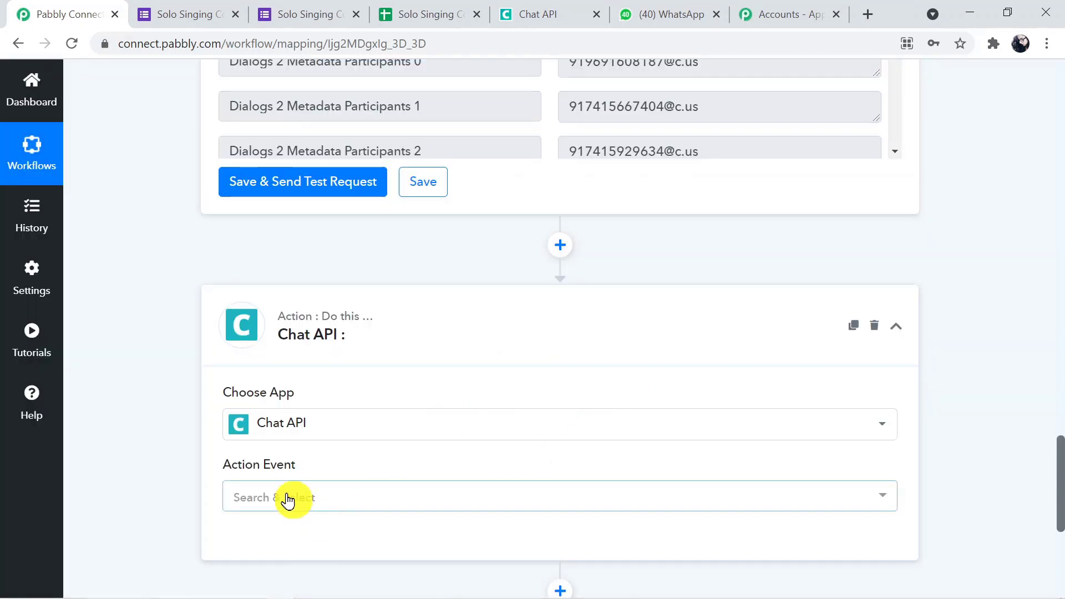
Choose Send Message as the action event and bring up the Chat API connection options.
left_click(287, 501)
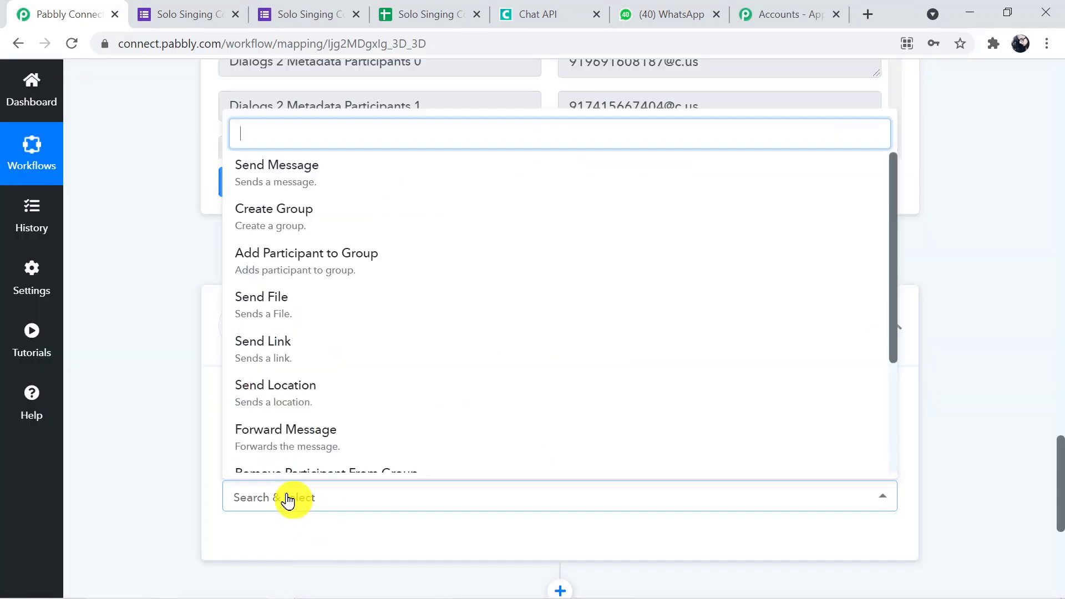
left_click(353, 182)
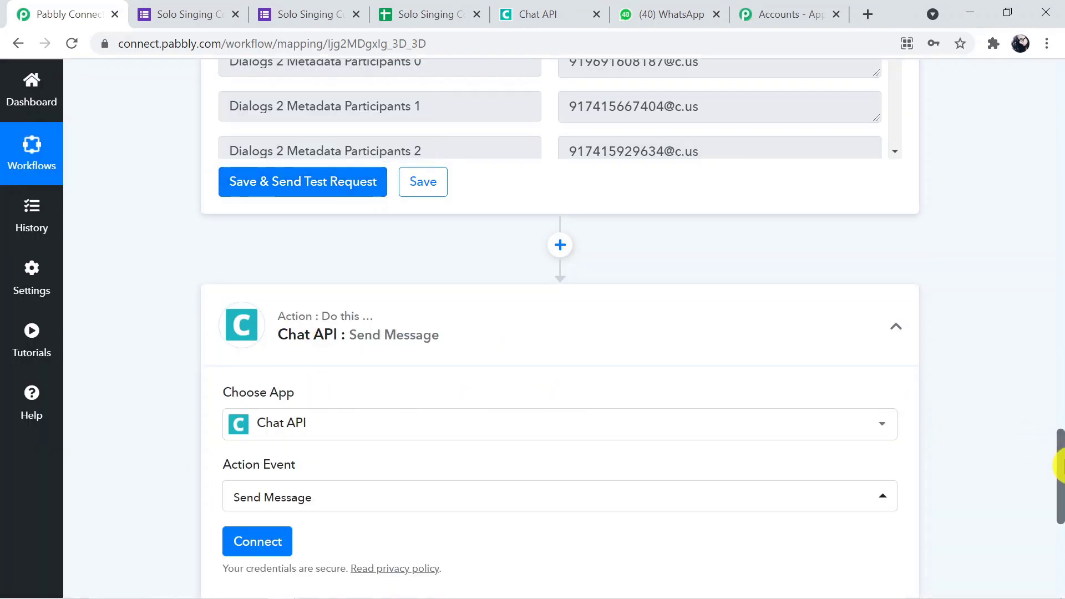
scroll(1059, 444, "down", 1)
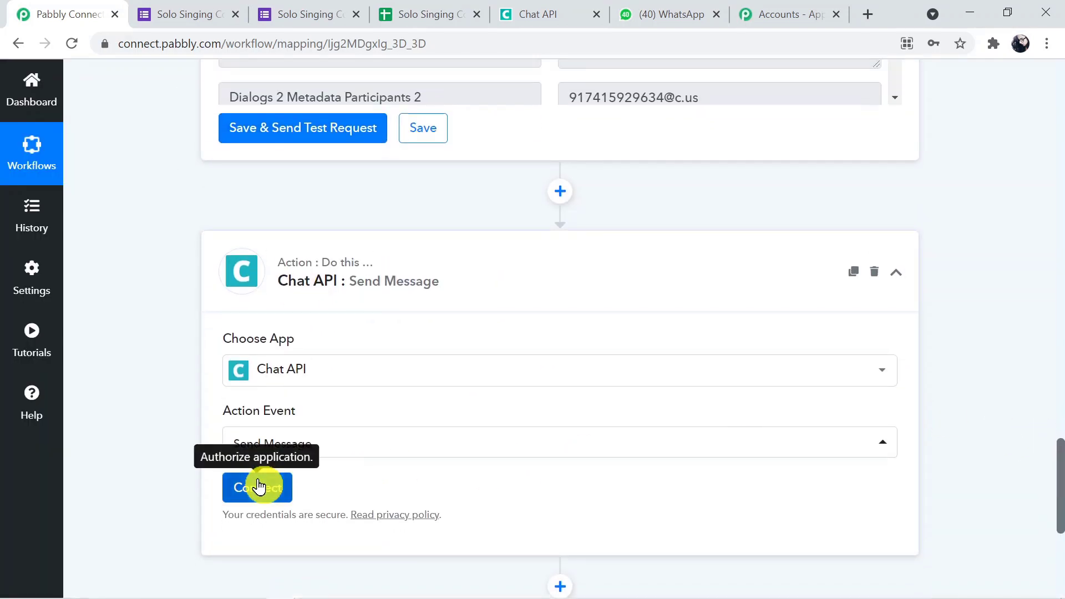
left_click(258, 482)
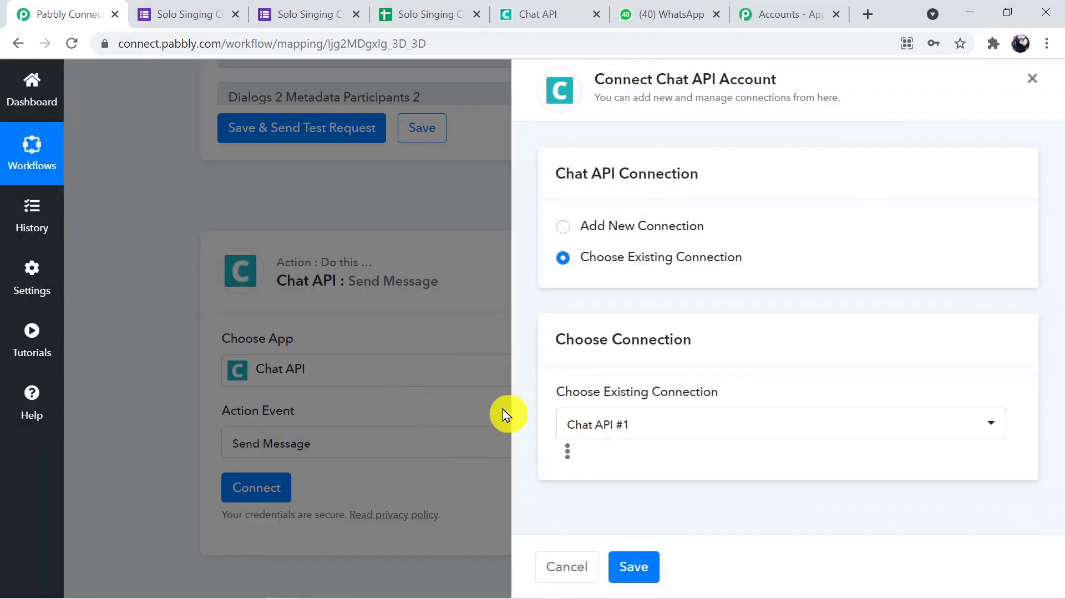
Add a new connection and paste the Chat API instance's API URL into it.
left_click(562, 232)
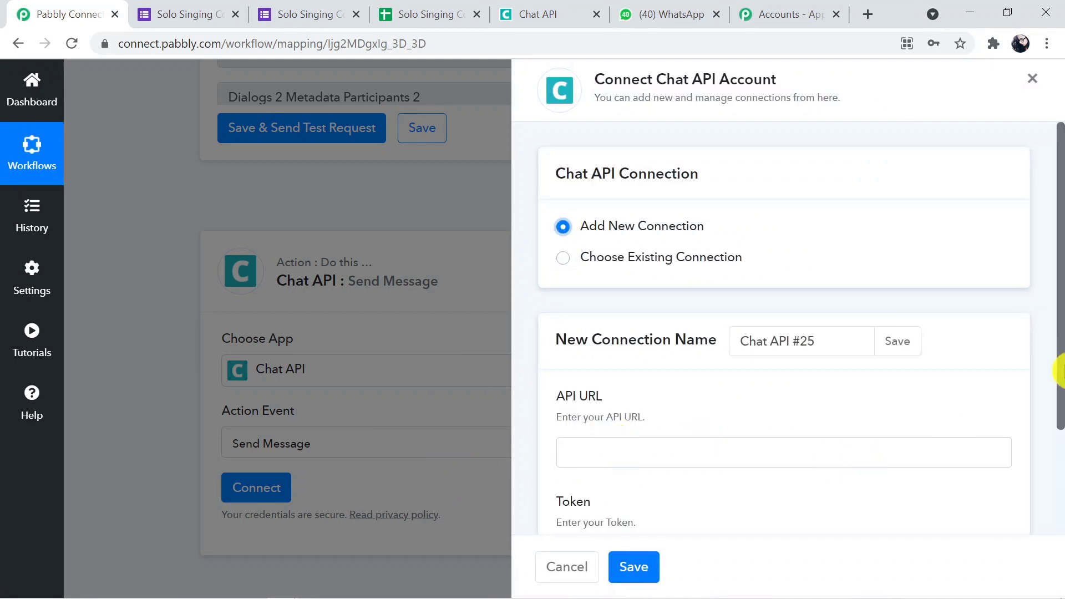
left_click_drag(1060, 369, 1060, 432)
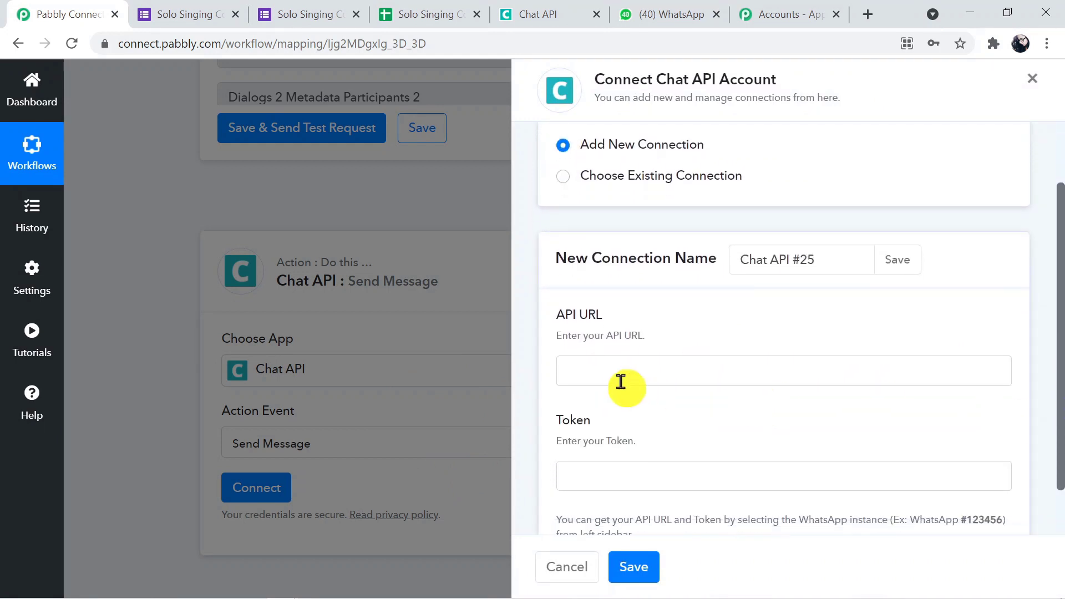
left_click(589, 372)
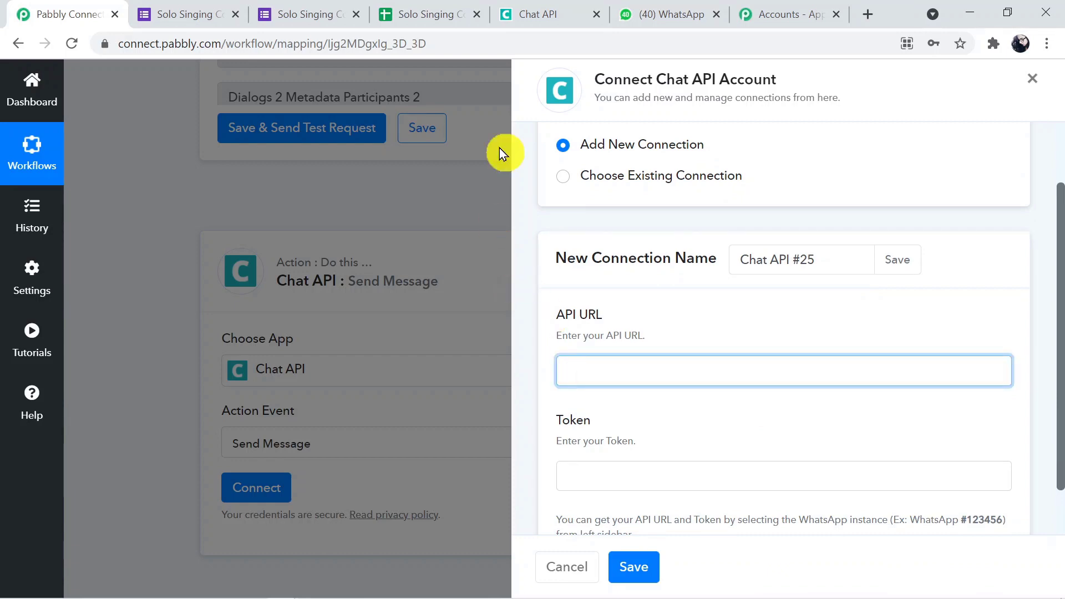
left_click(539, 16)
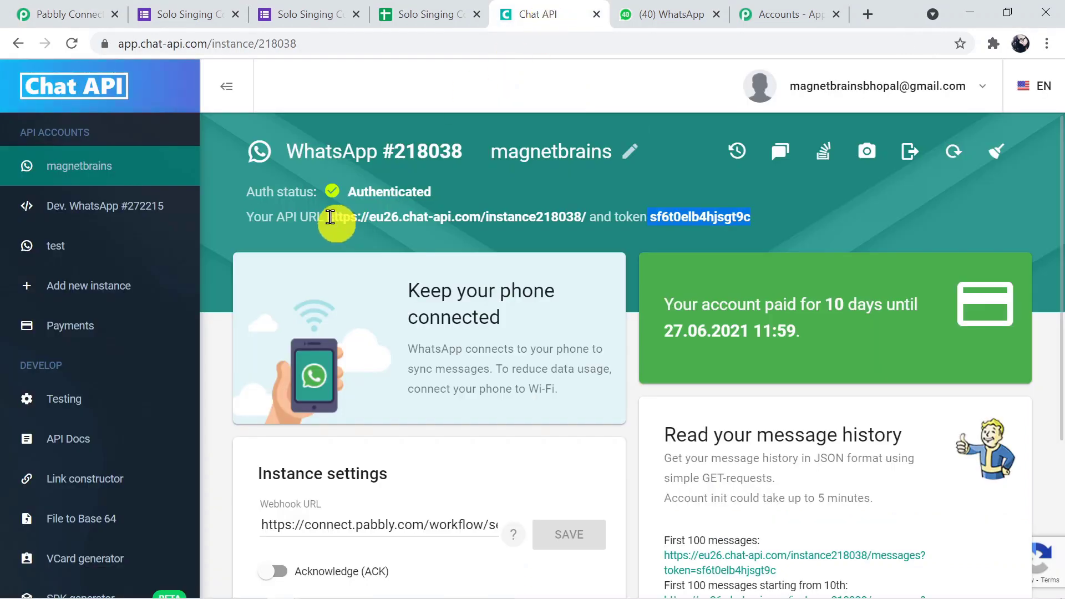
left_click_drag(330, 217, 594, 190)
key("ctrl+c")
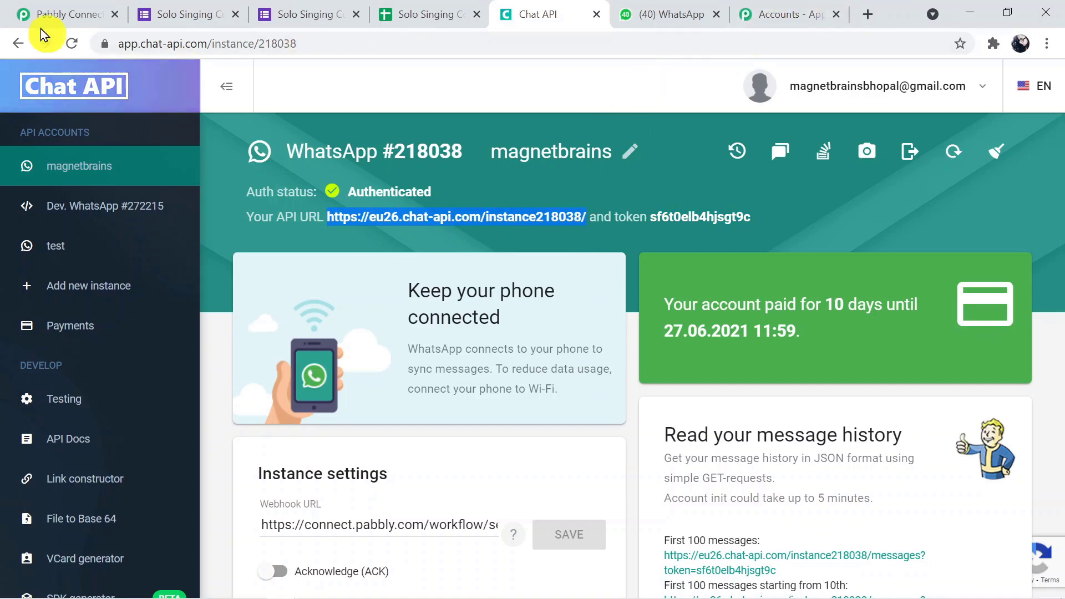
left_click(16, 16)
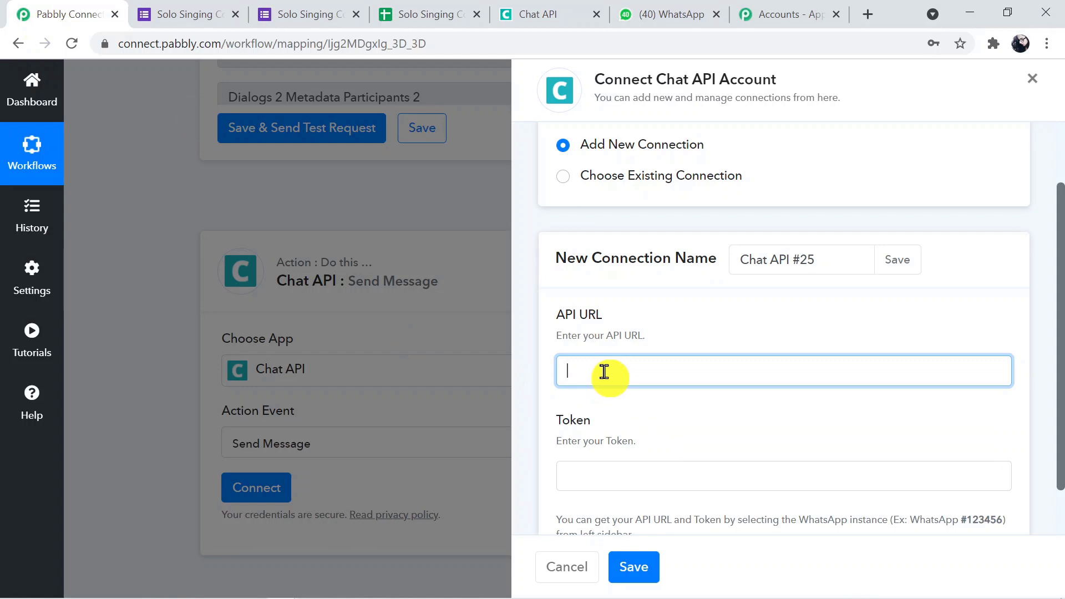
key("ctrl+v")
Paste the instance token into the Token field and save the Chat API #25 connection.
left_click(601, 477)
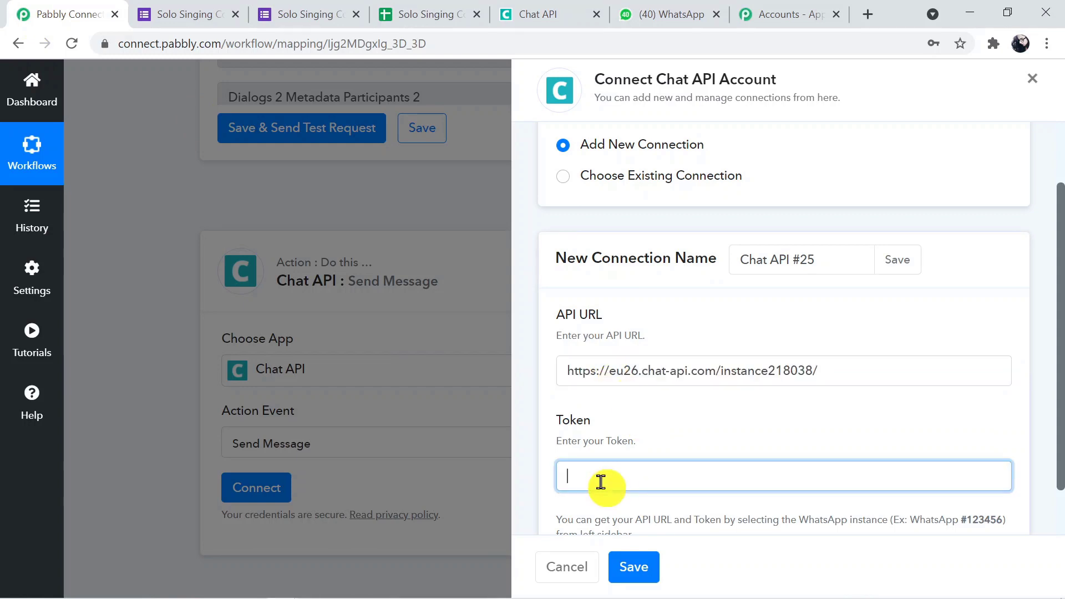
left_click(537, 15)
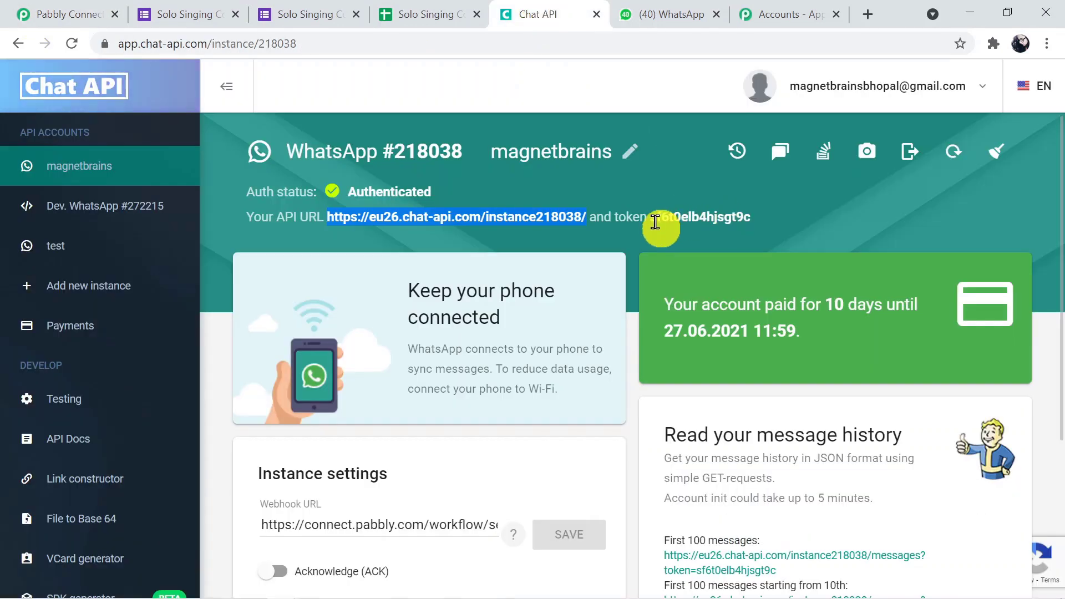
left_click_drag(647, 219, 726, 213)
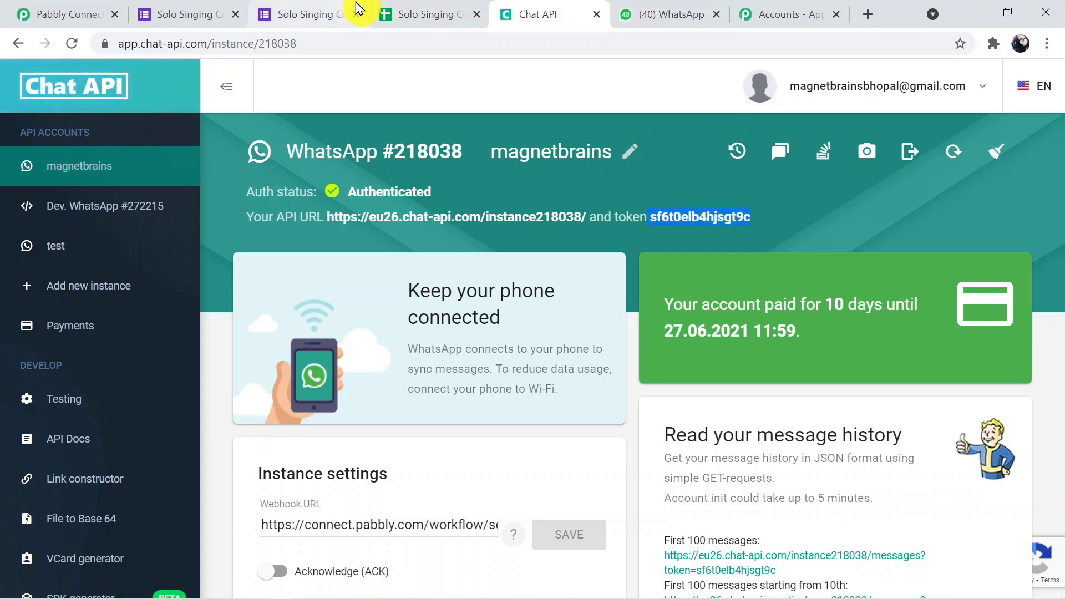
left_click(66, 8)
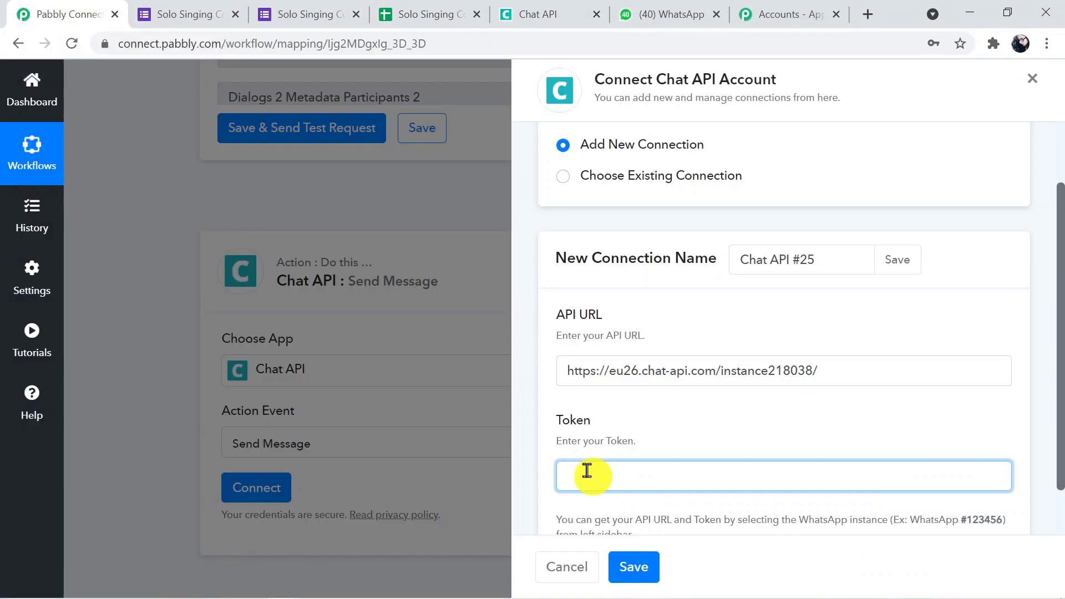
key("ctrl+v")
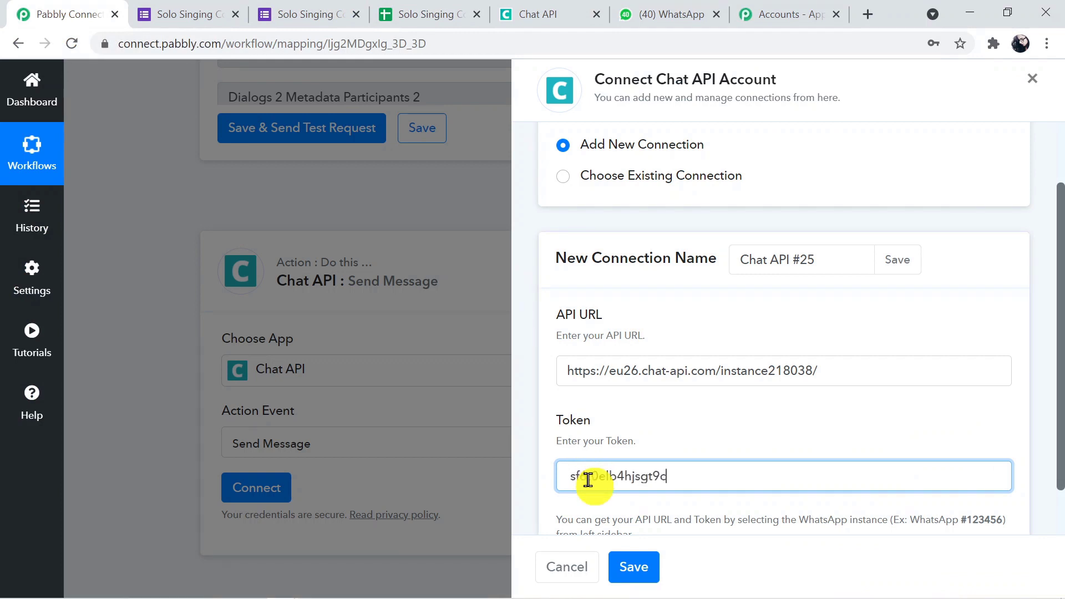
left_click(642, 566)
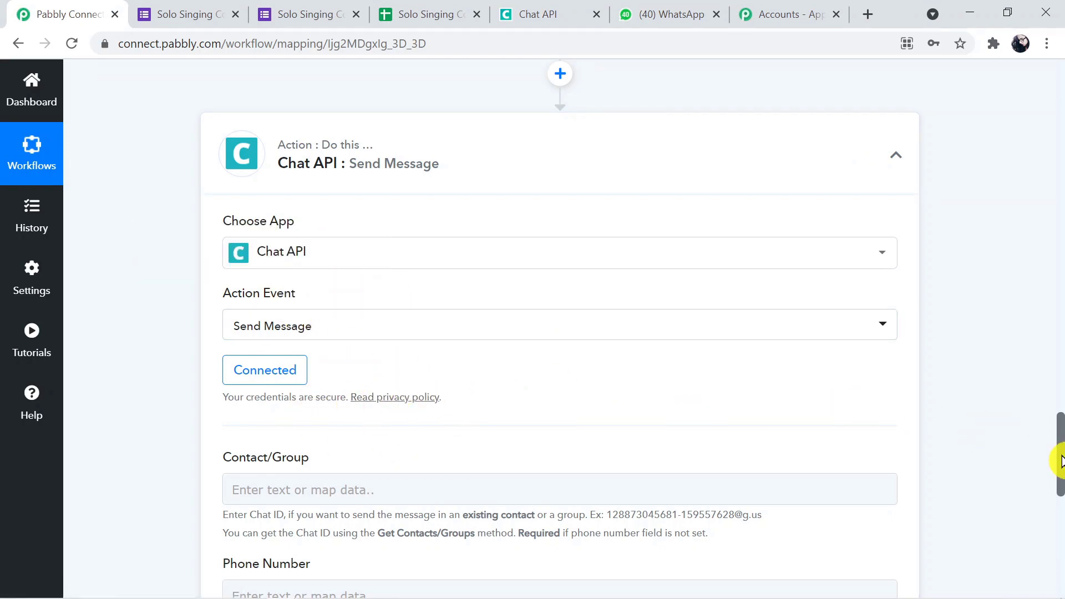
Find Sales Team with an 'sa' page search and select its Dialogs 2 Id chat ID.
left_click_drag(1061, 460, 1063, 498)
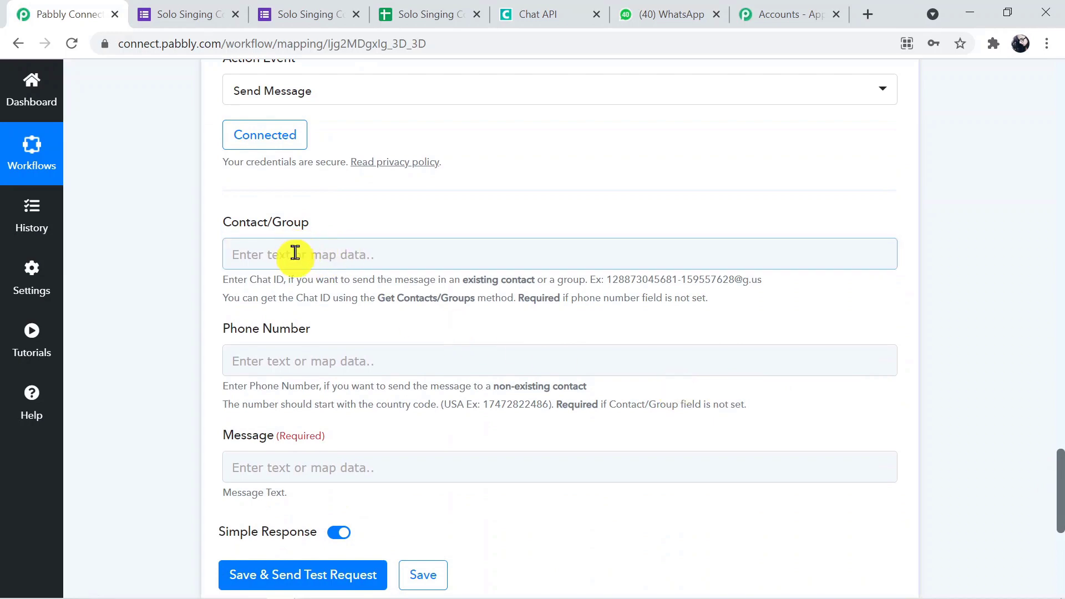
left_click_drag(1063, 491, 1062, 362)
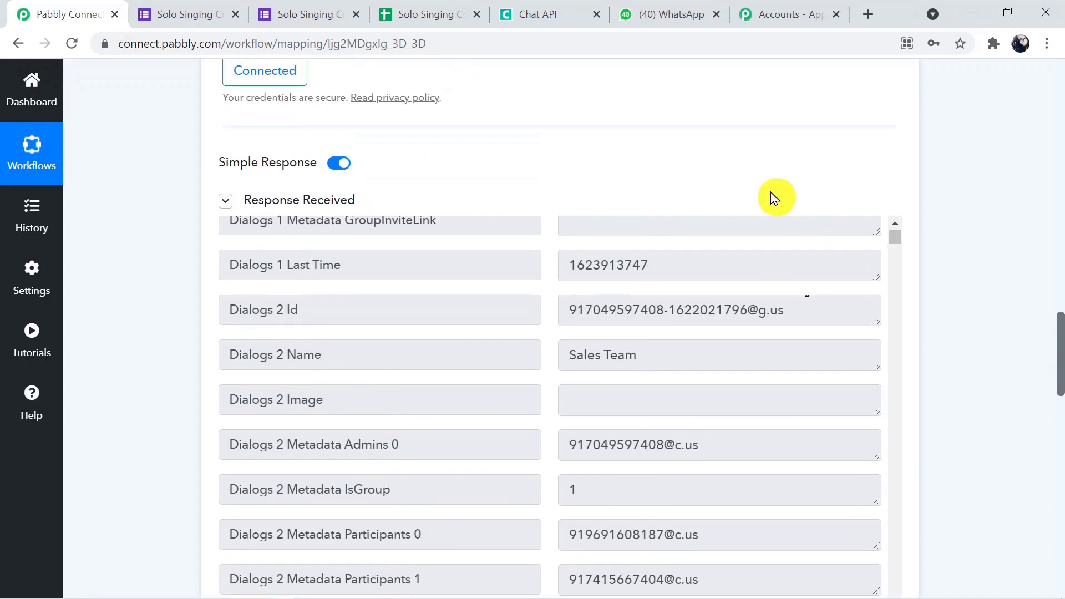
key("ctrl+f")
type("sa")
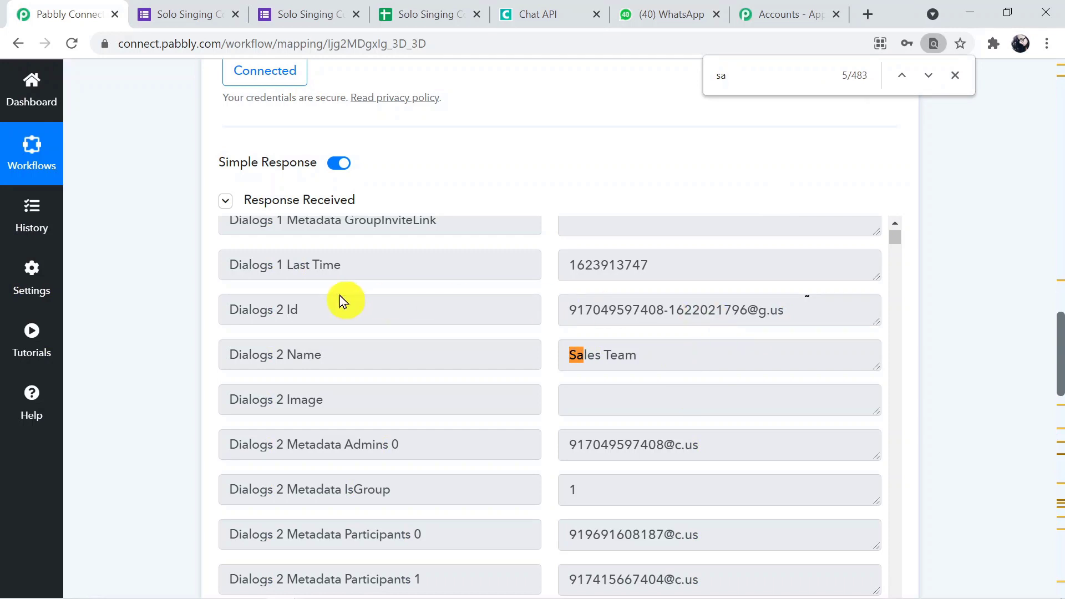
left_click_drag(564, 310, 796, 309)
key("ctrl+c")
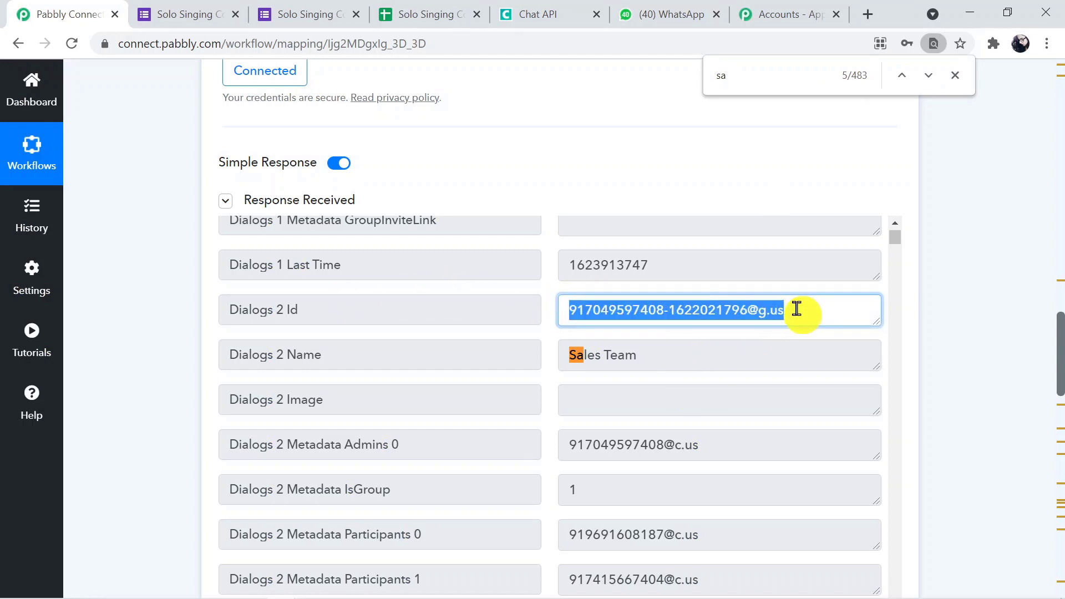
Paste the Sales Team chat ID into the Contact/Group field and close the find bar.
left_click_drag(1056, 321, 1059, 504)
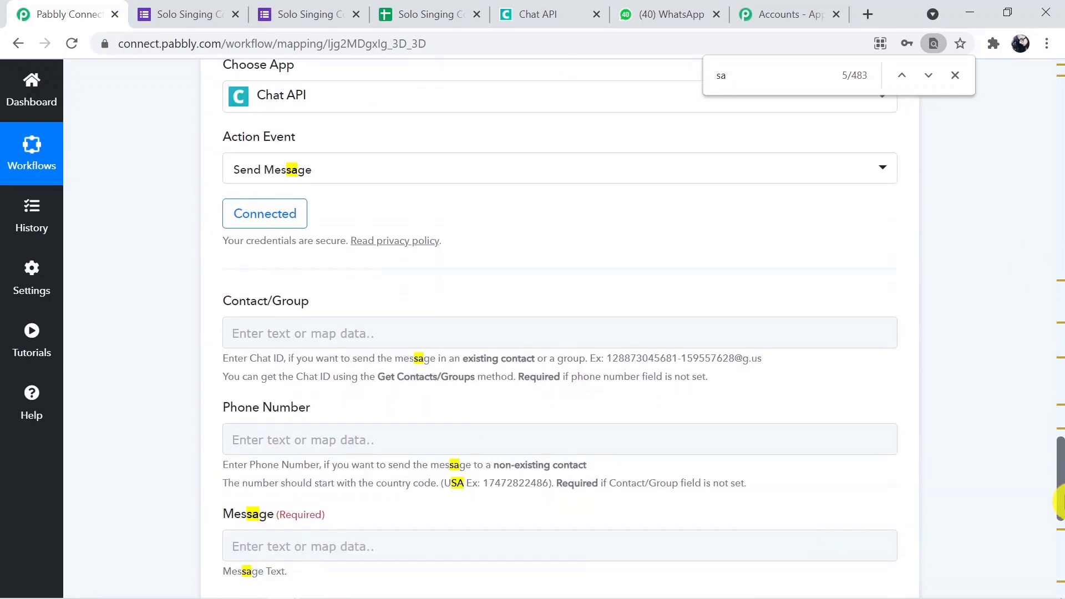
left_click(299, 335)
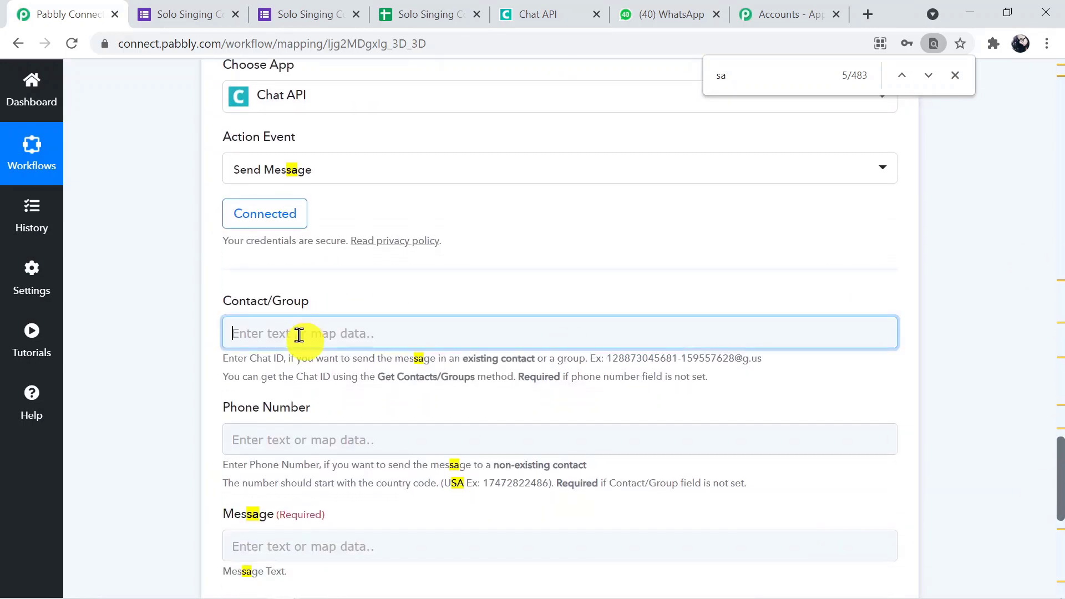
key("ctrl+v")
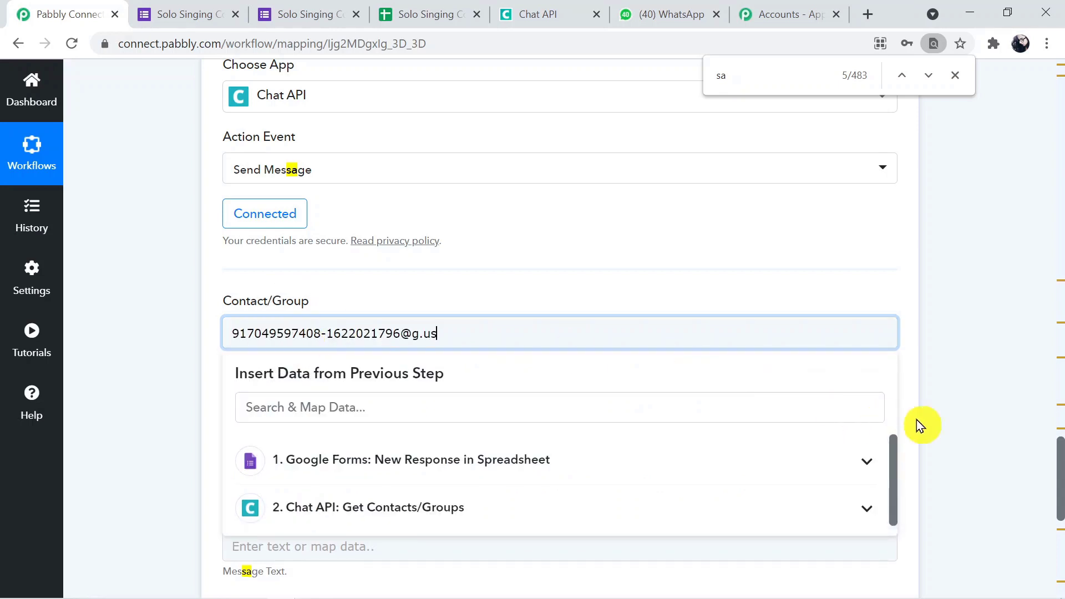
left_click(932, 425)
left_click_drag(1058, 488, 1063, 494)
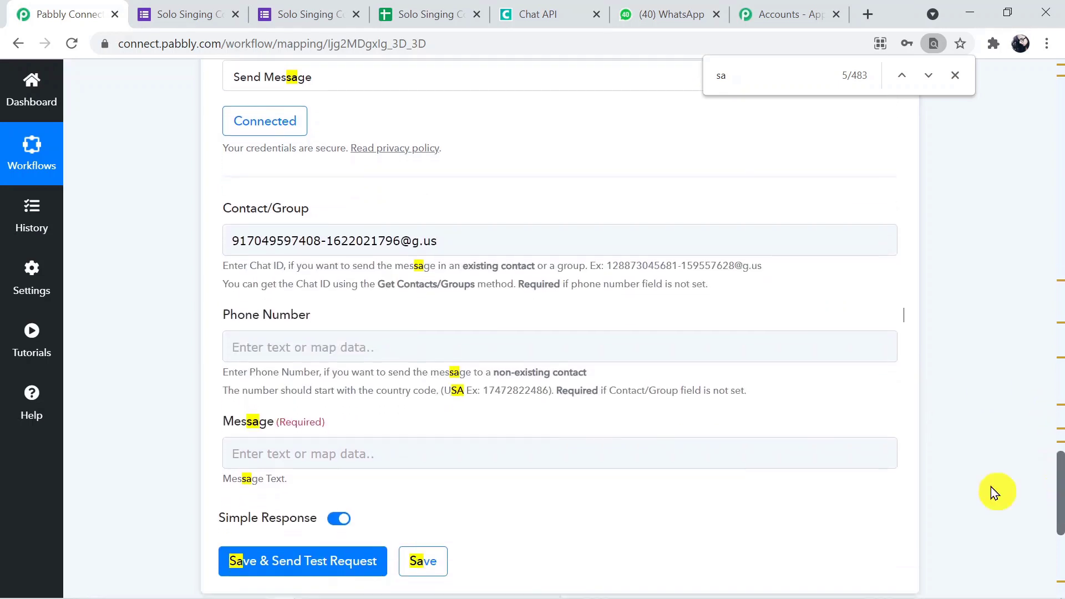
left_click(957, 75)
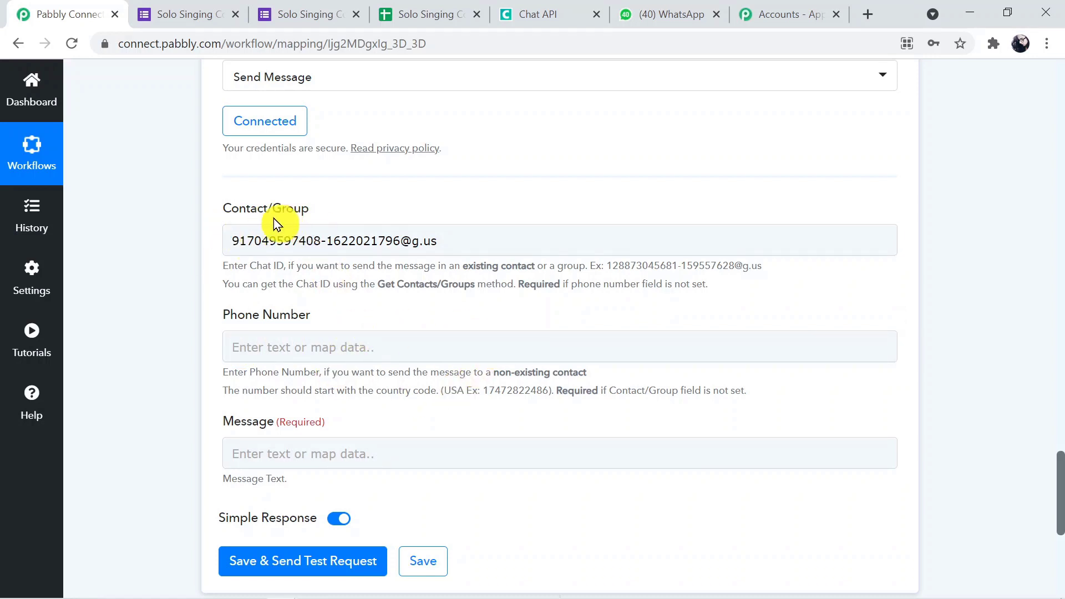
Start the message with 'New Form is Submitted.' and map the Full Name answer after Name:.
left_click(511, 454)
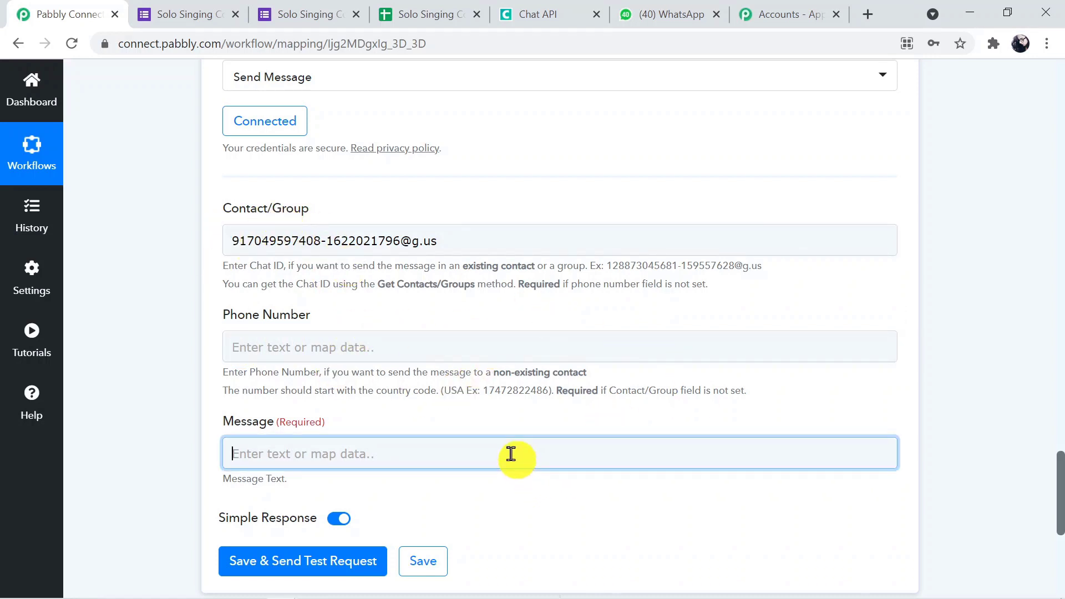
left_click(390, 453)
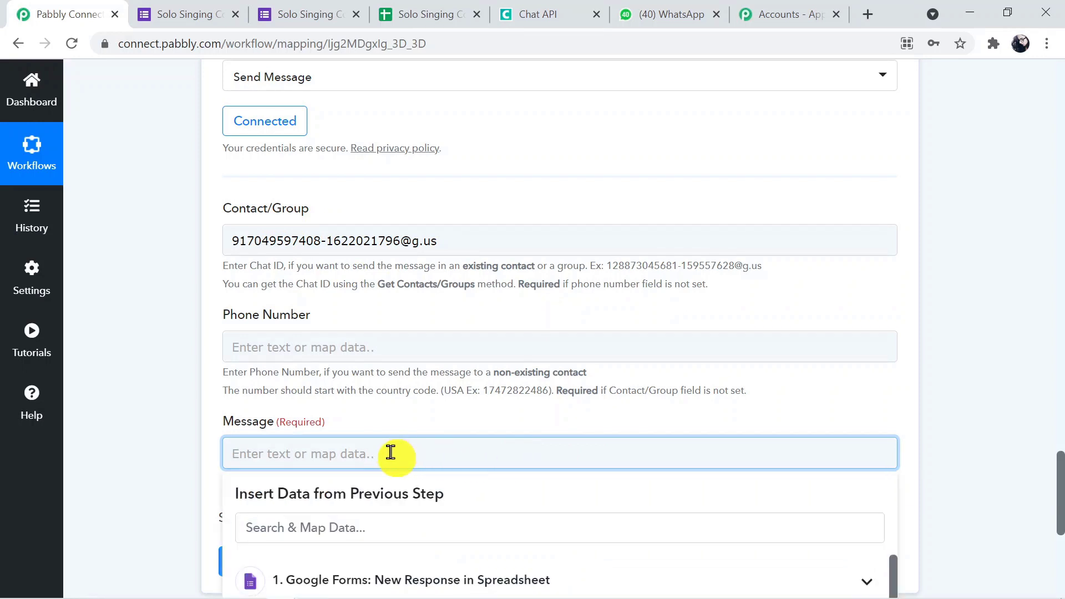
type("New Form is Submitted.")
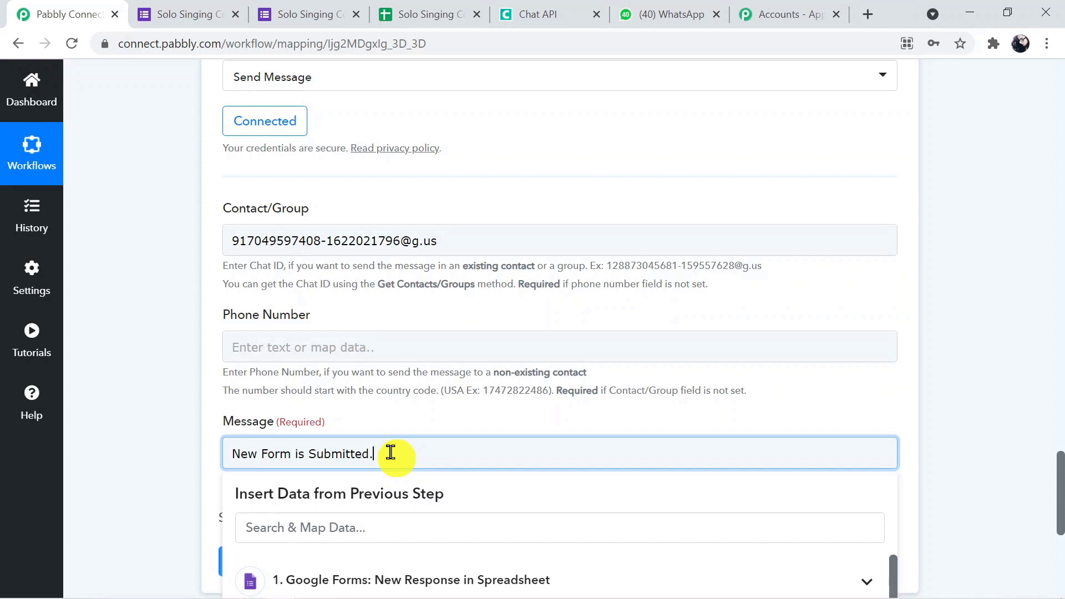
key("shift+Return")
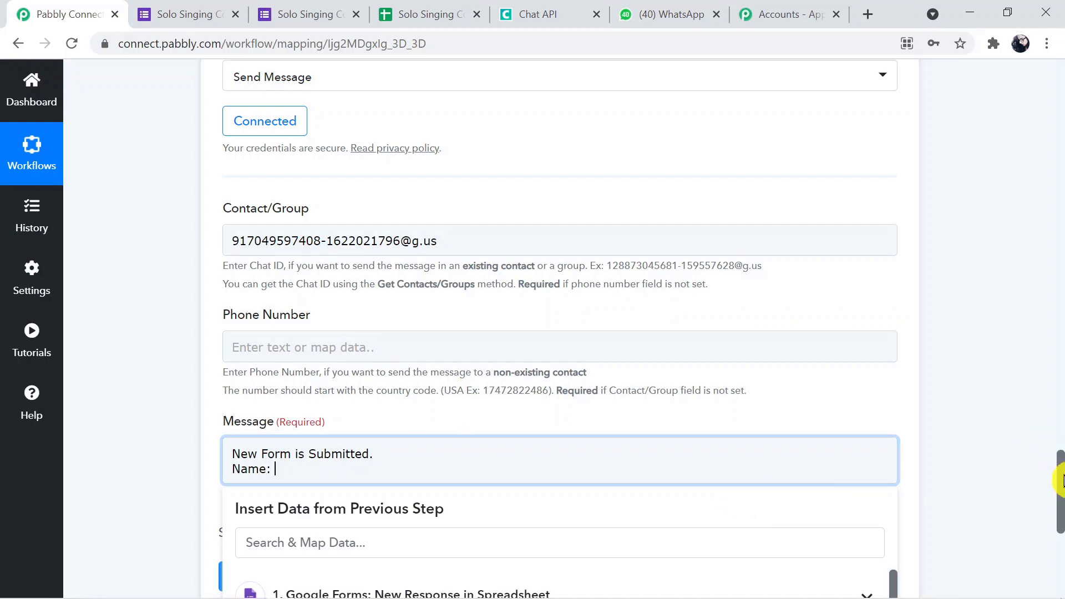
scroll(1061, 478, "down", 5)
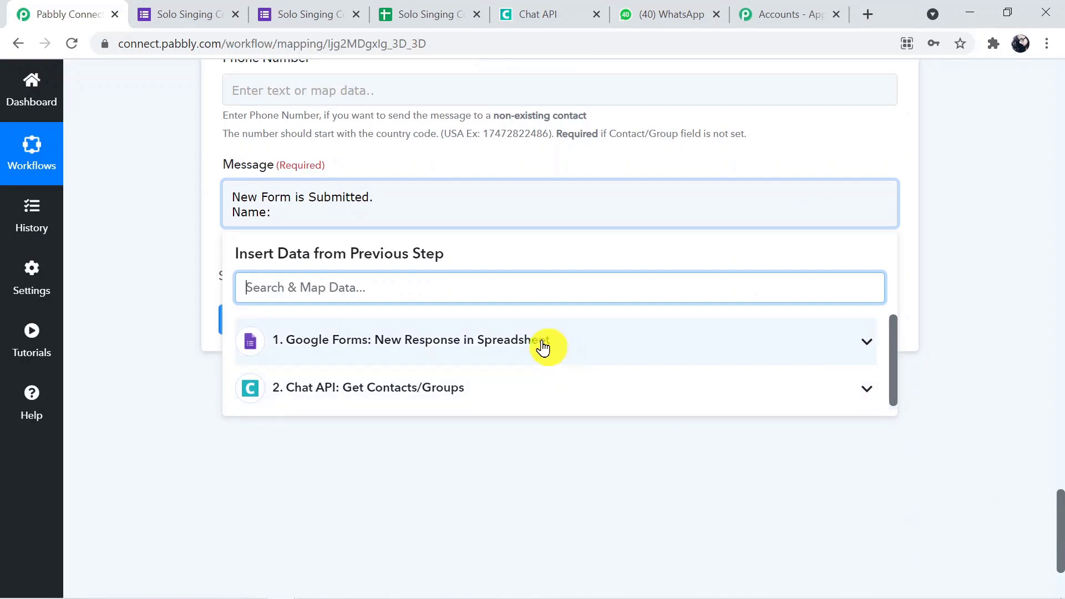
left_click(543, 346)
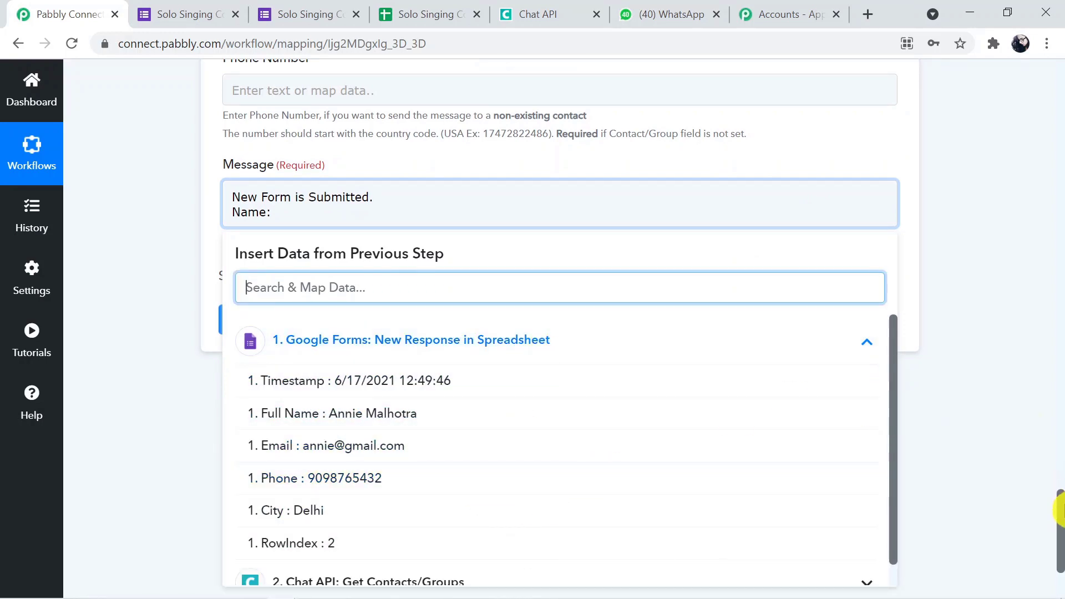
left_click_drag(1061, 511, 1008, 231)
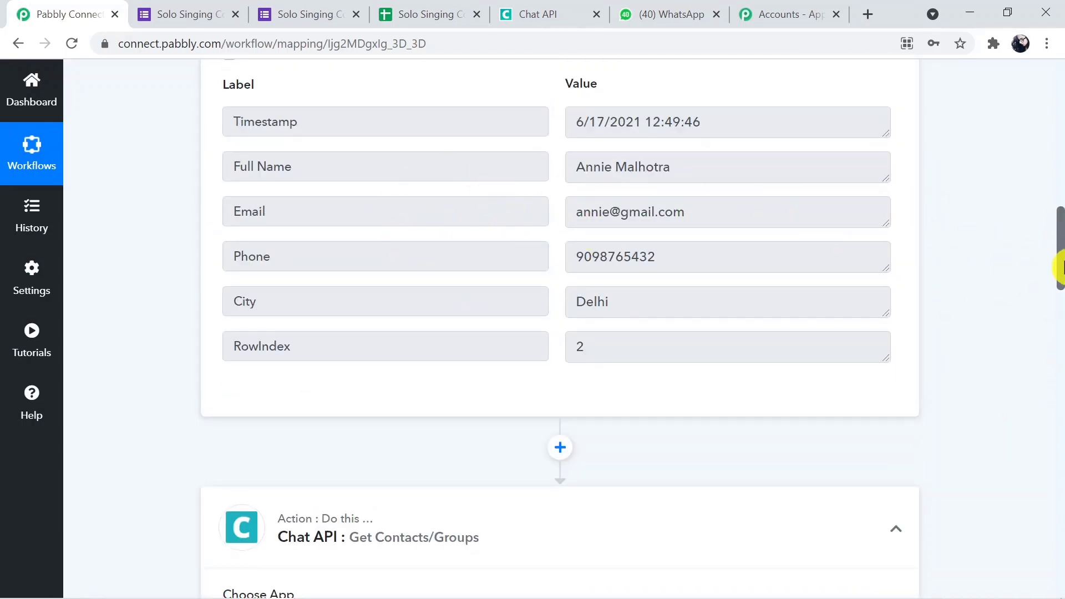
scroll(1061, 267, "up", 6)
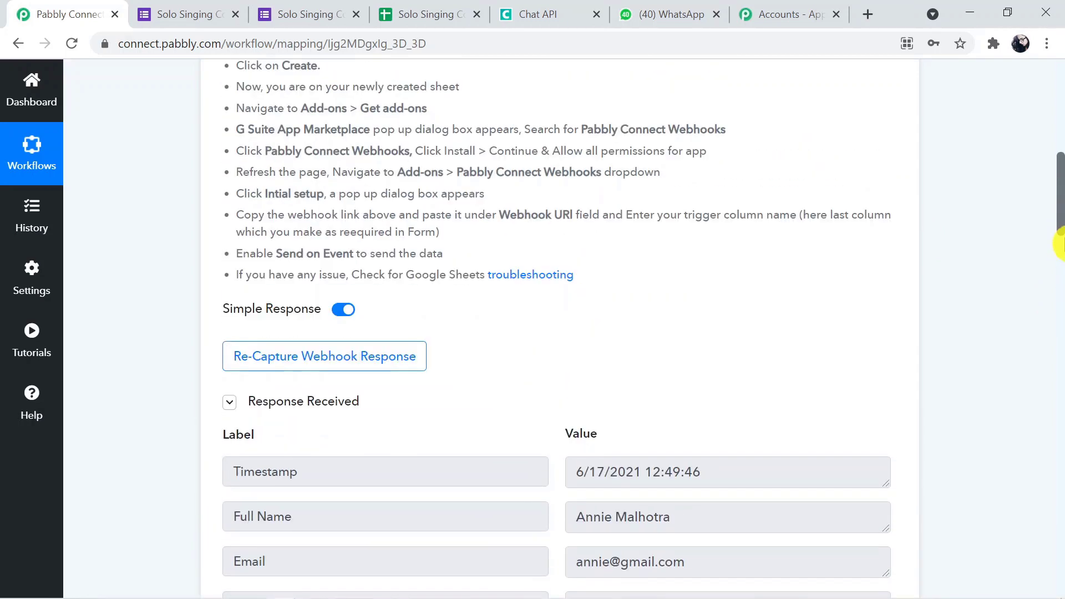
left_click_drag(1060, 244, 1061, 536)
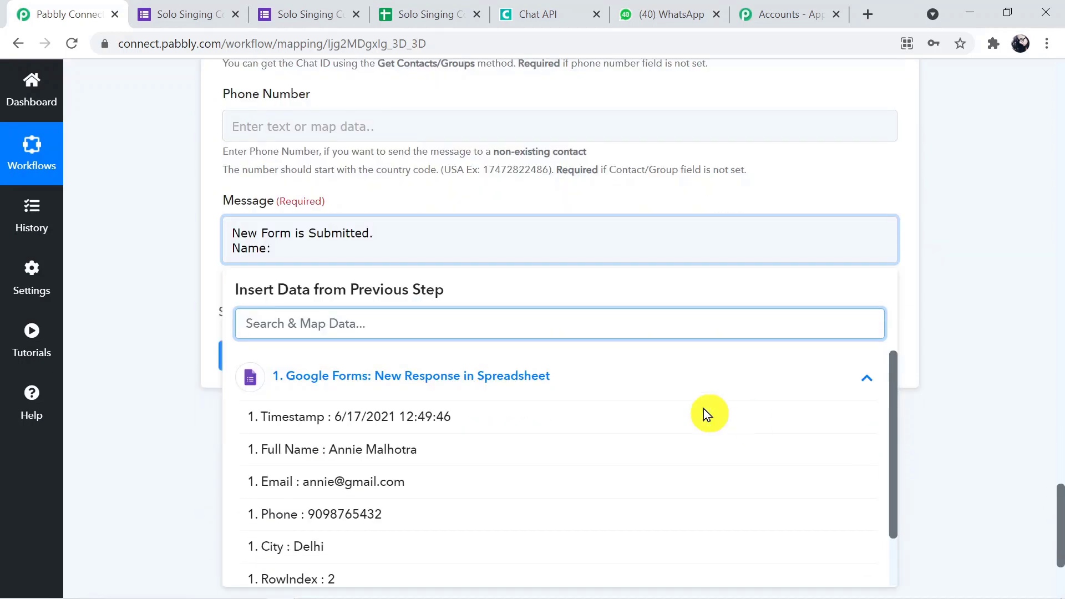
left_click(415, 461)
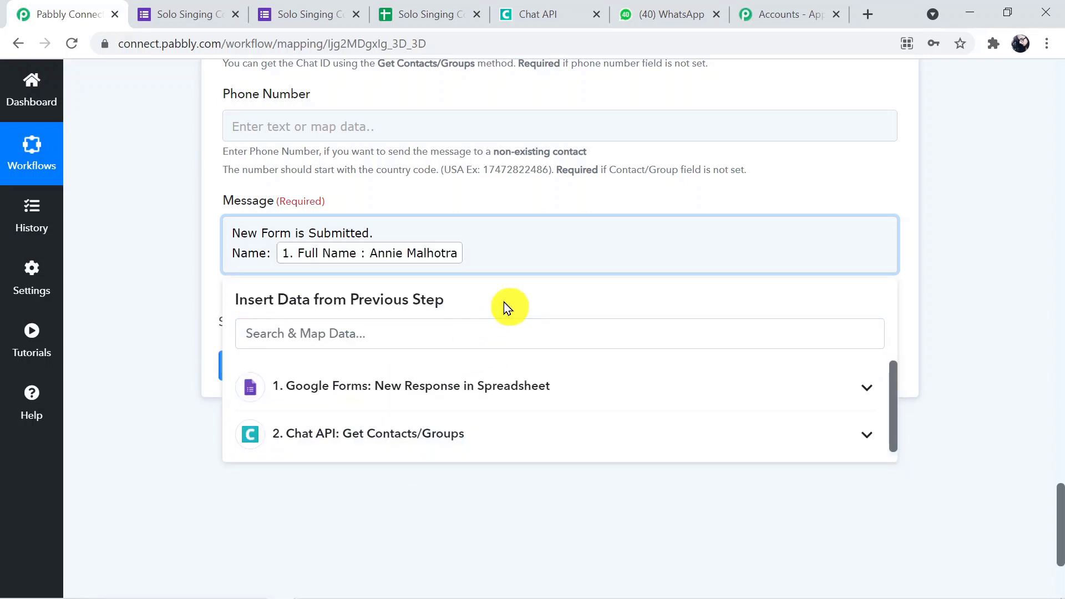
Add Email: and Phone: lines mapped to the form's Email and Phone answers.
key("Return")
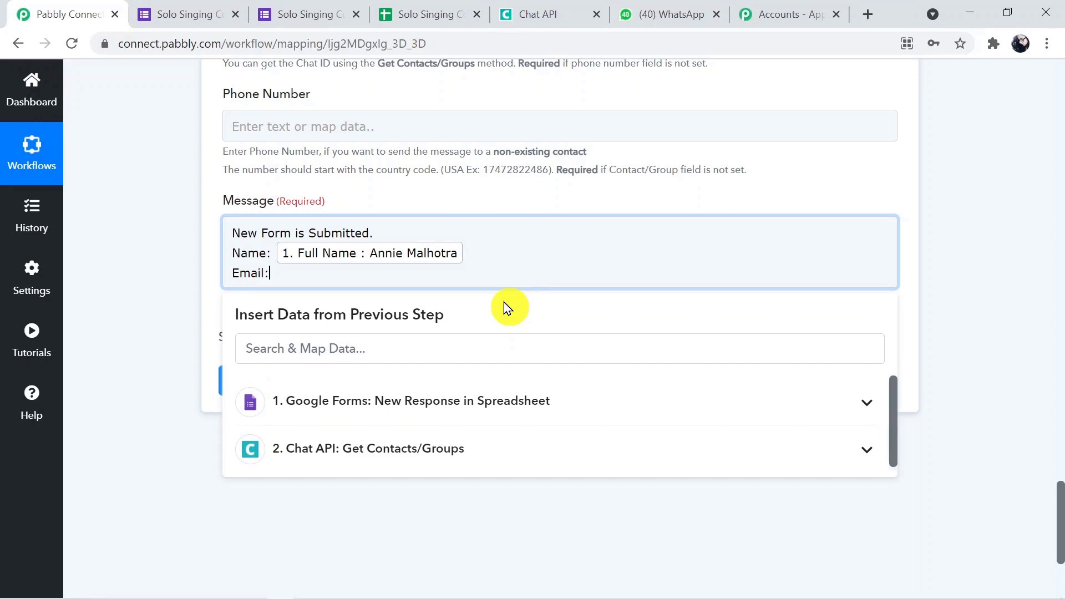
left_click(480, 417)
left_click(420, 511)
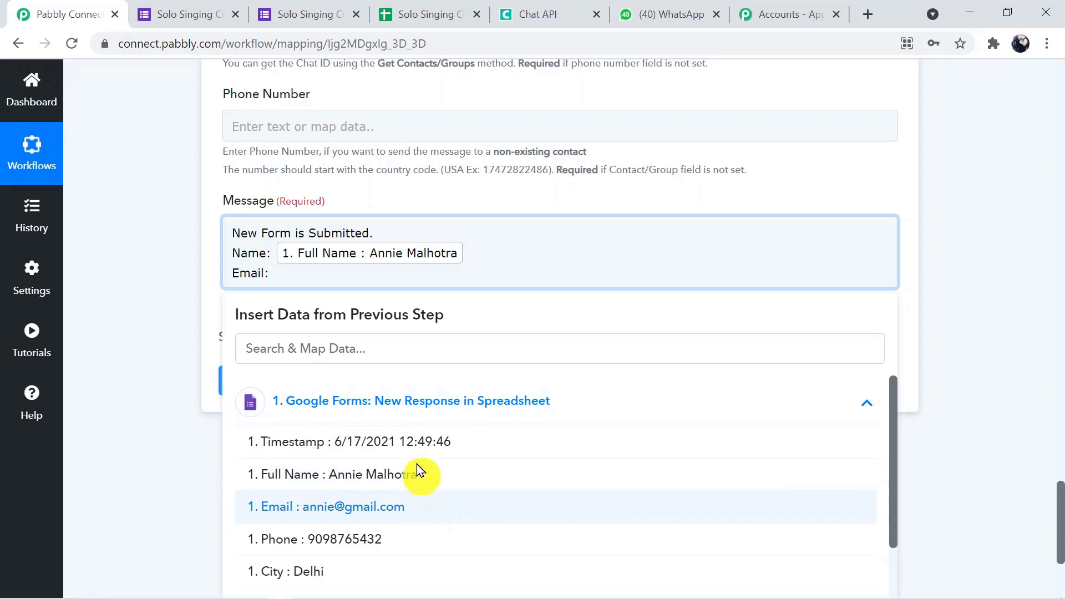
key("Return")
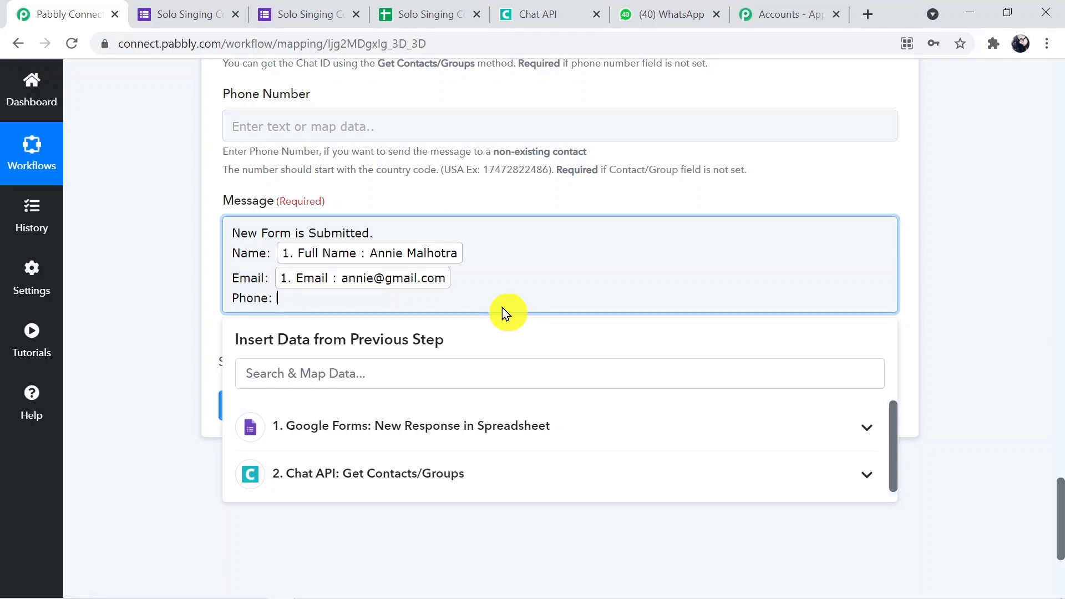
left_click(483, 431)
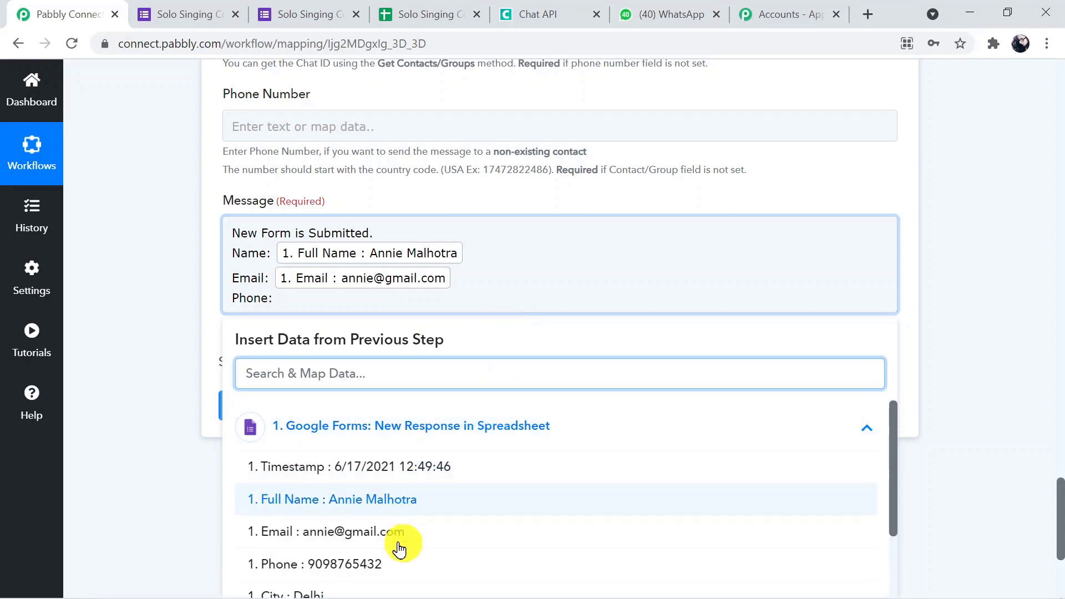
left_click(385, 564)
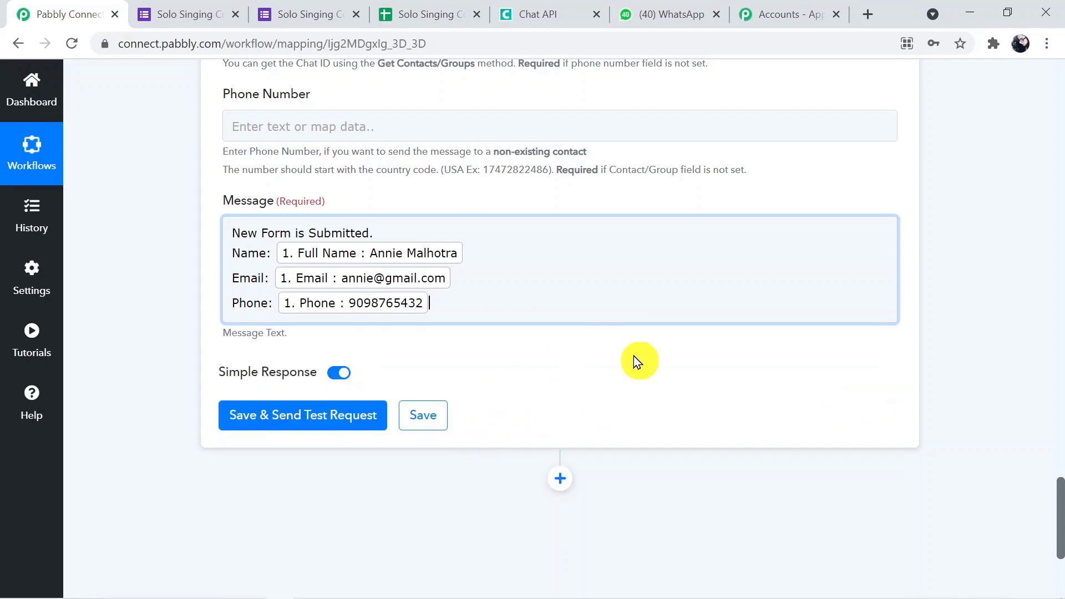
Add a final City line mapped to the form's City answer.
left_click(673, 284)
key("Return")
type("C")
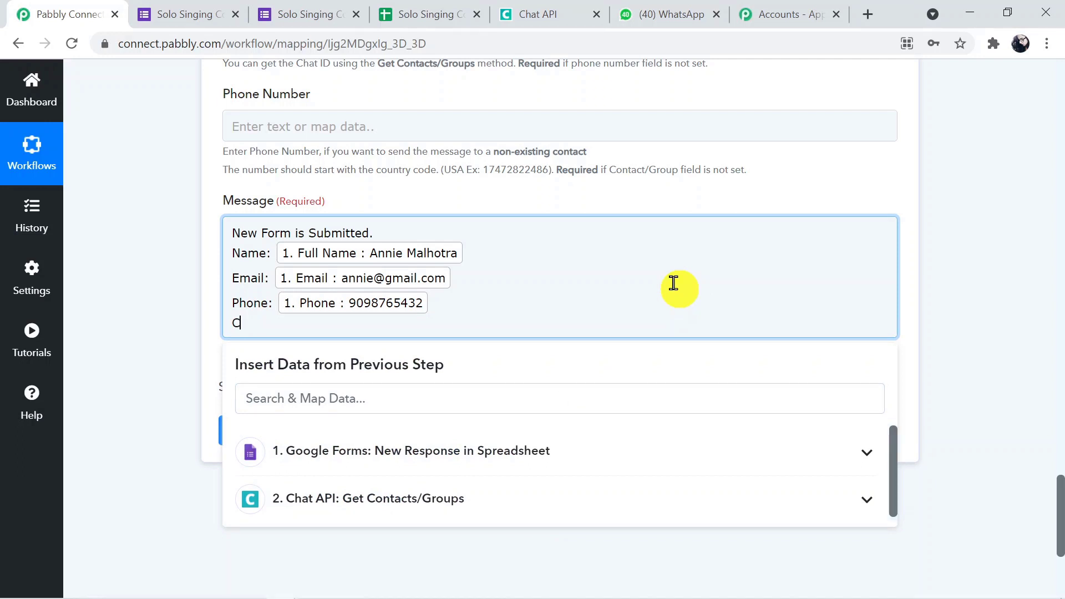
type("ituy:")
left_click(637, 464)
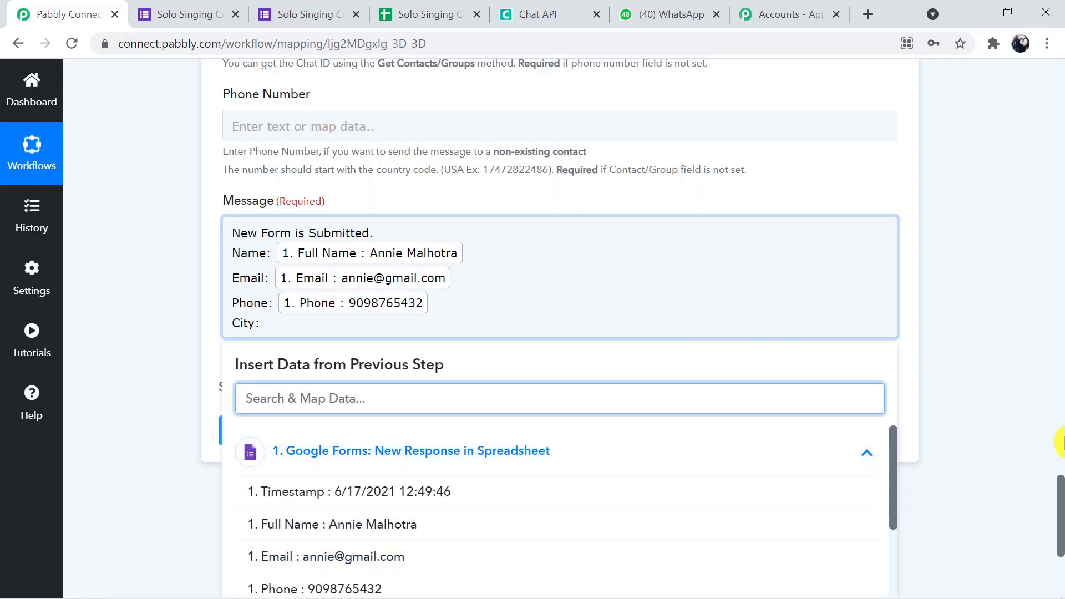
left_click_drag(894, 466, 570, 583)
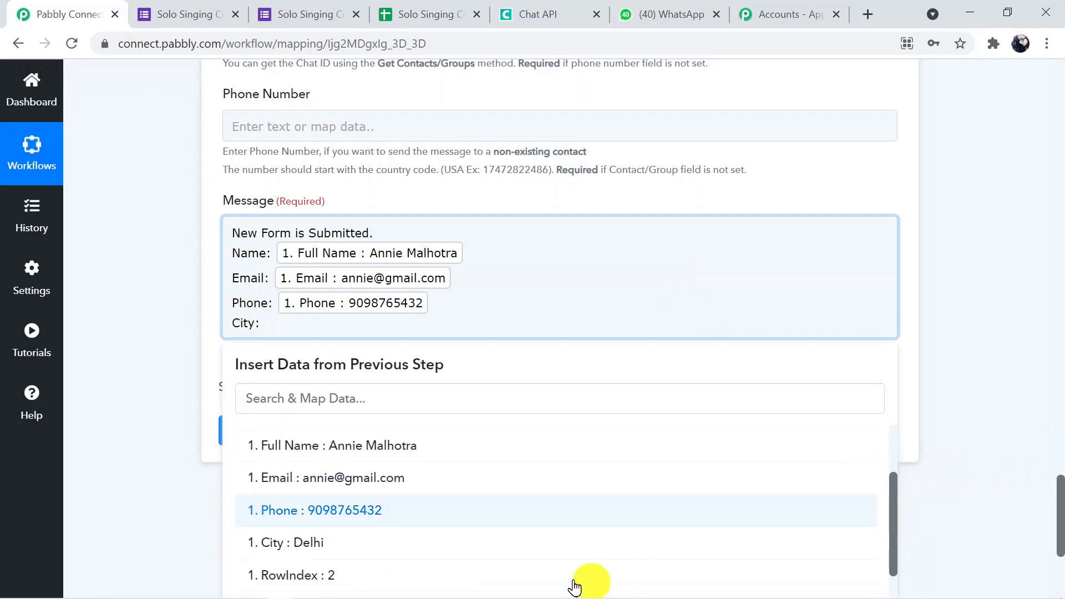
left_click(519, 543)
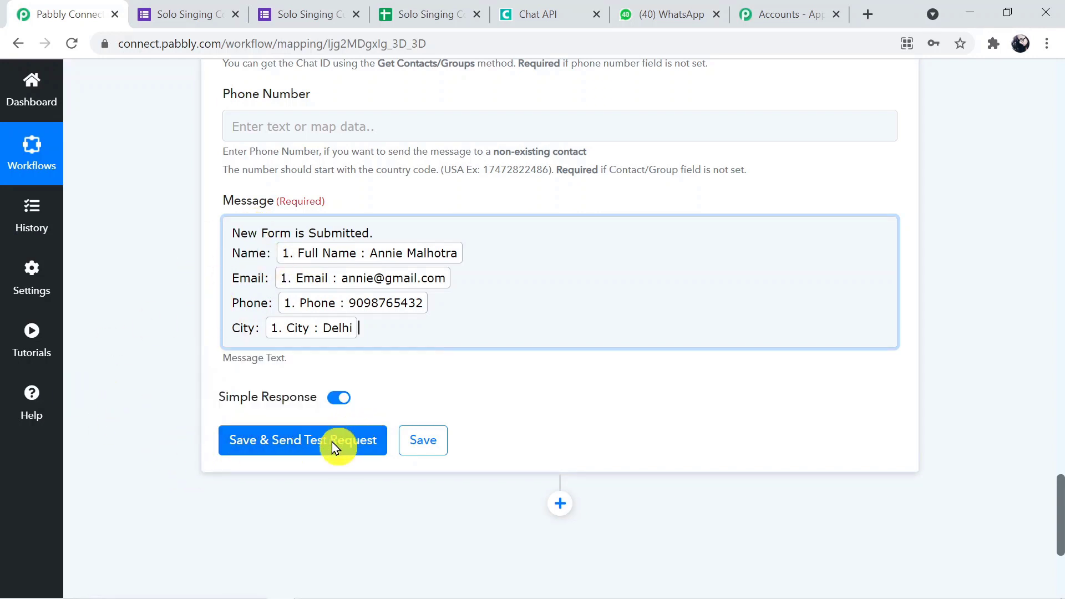
Save and send a test, confirm the message reached the Sales Team WhatsApp group.
left_click(310, 447)
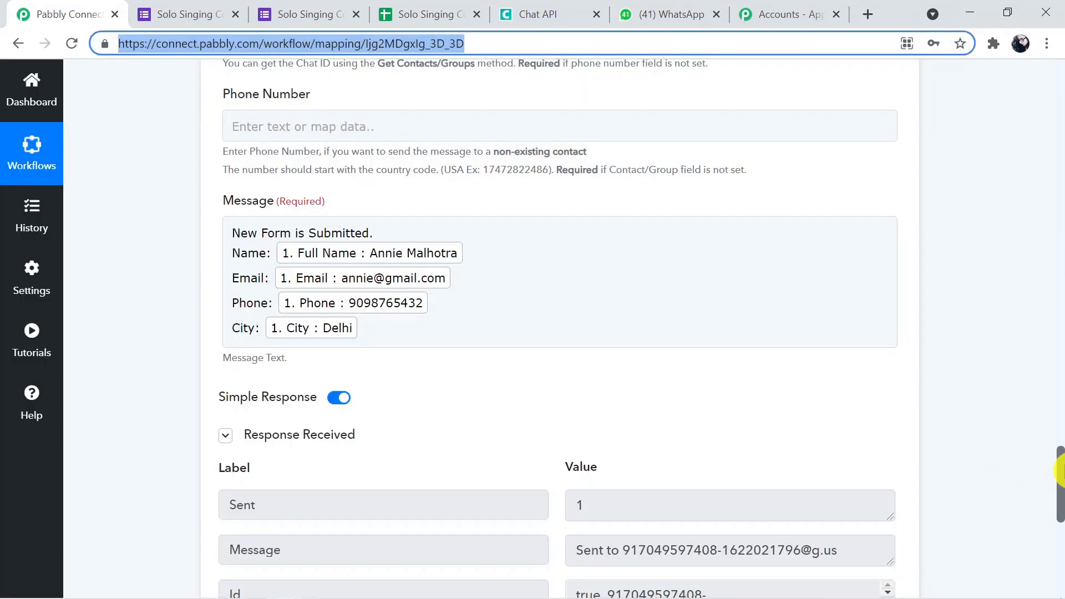
left_click_drag(1060, 472, 1061, 500)
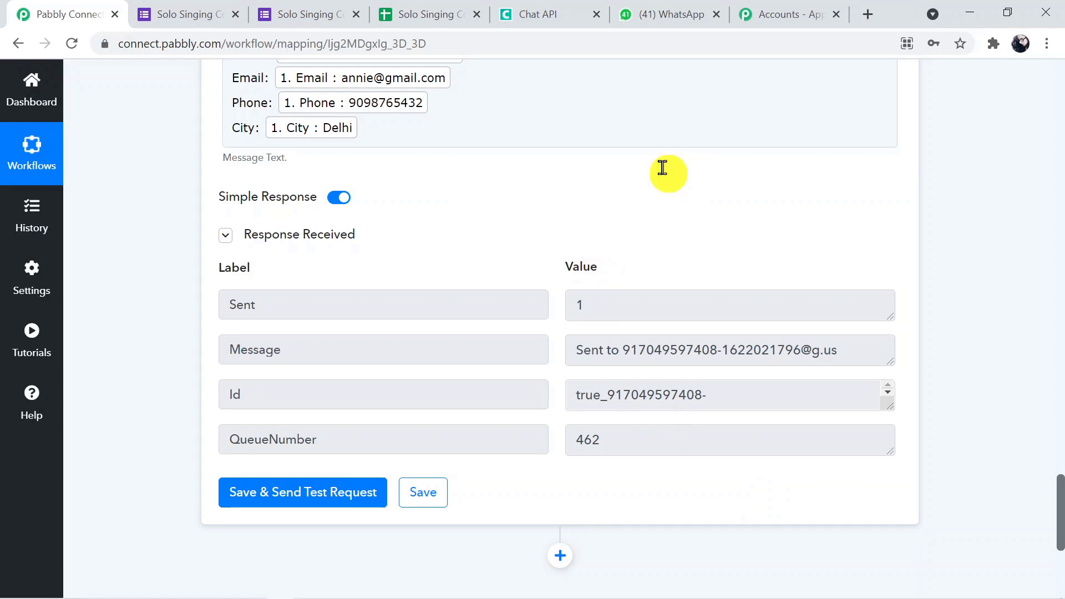
left_click(654, 22)
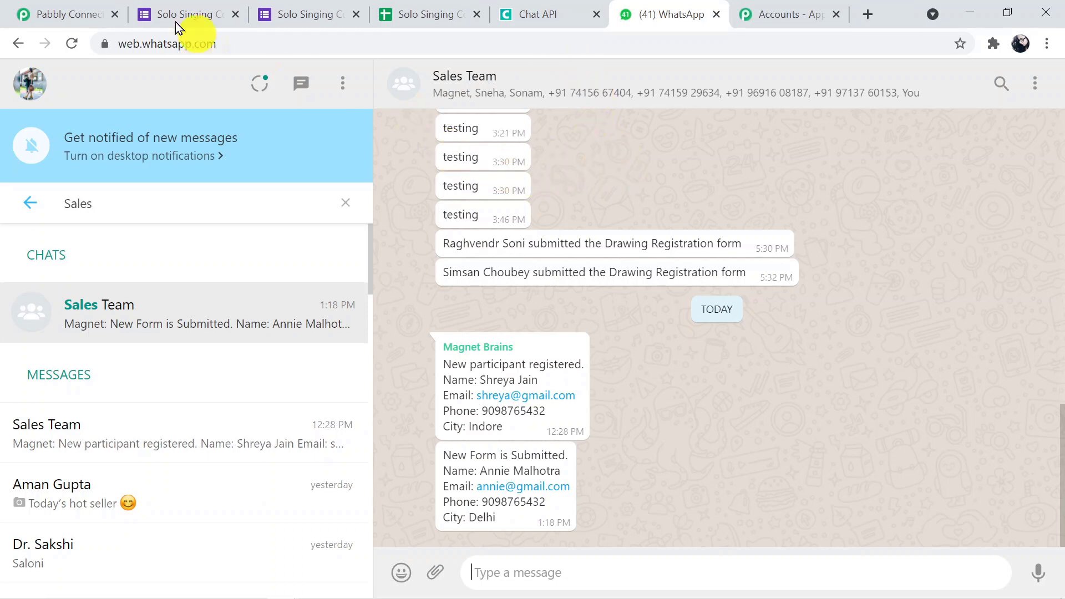
left_click(84, 12)
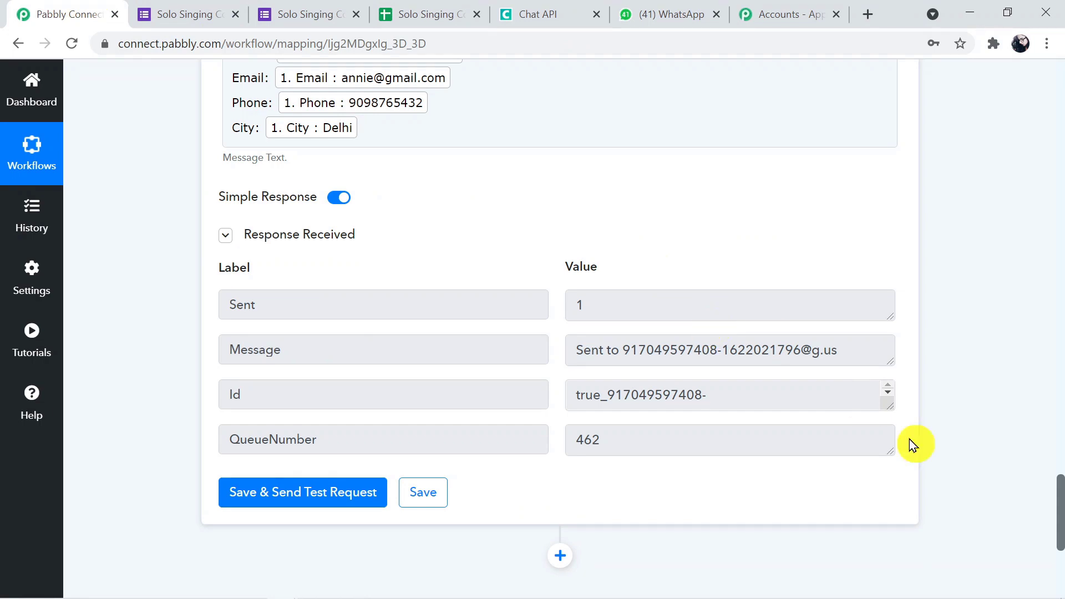
Collapse the Send Message, Get Contacts/Groups and Google Forms trigger cards.
left_click_drag(1060, 509, 1062, 401)
left_click(696, 285)
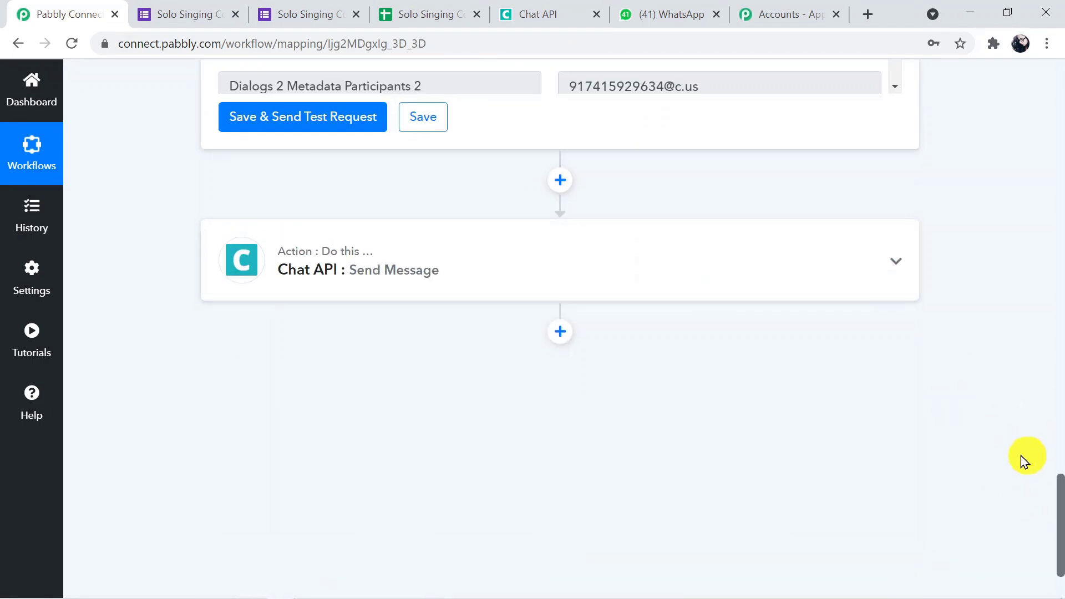
left_click_drag(1060, 510, 1061, 350)
left_click(655, 241)
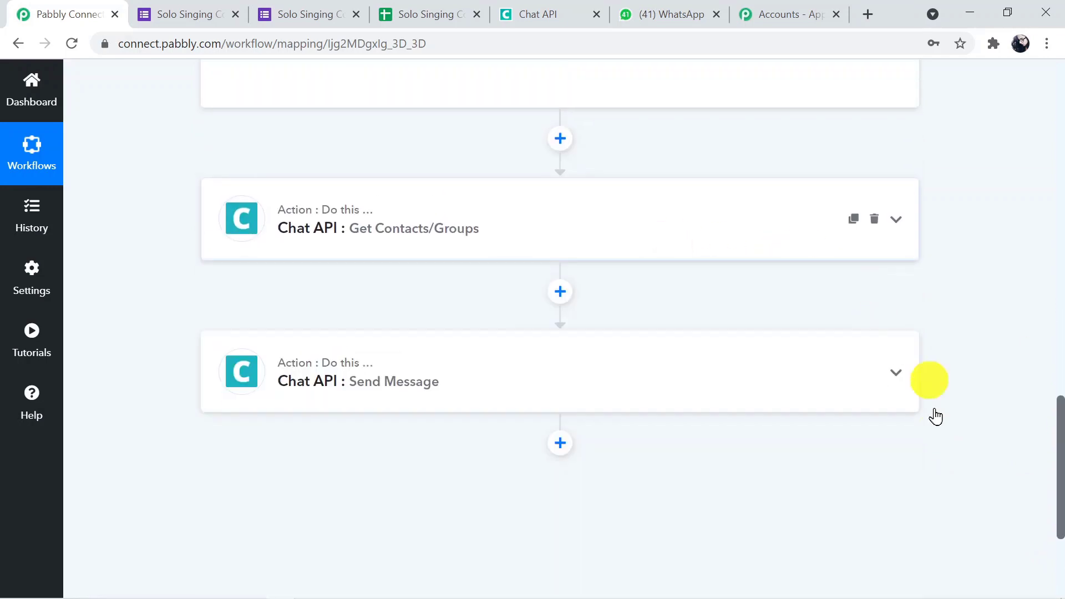
left_click_drag(1060, 492, 1053, 184)
left_click(713, 109)
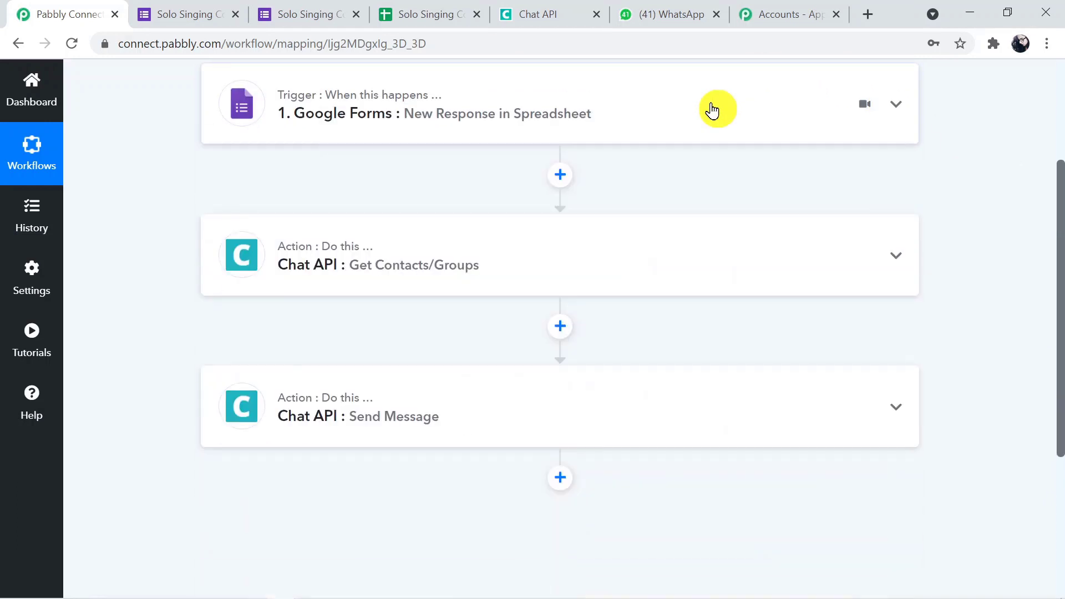
left_click_drag(1059, 260, 1057, 206)
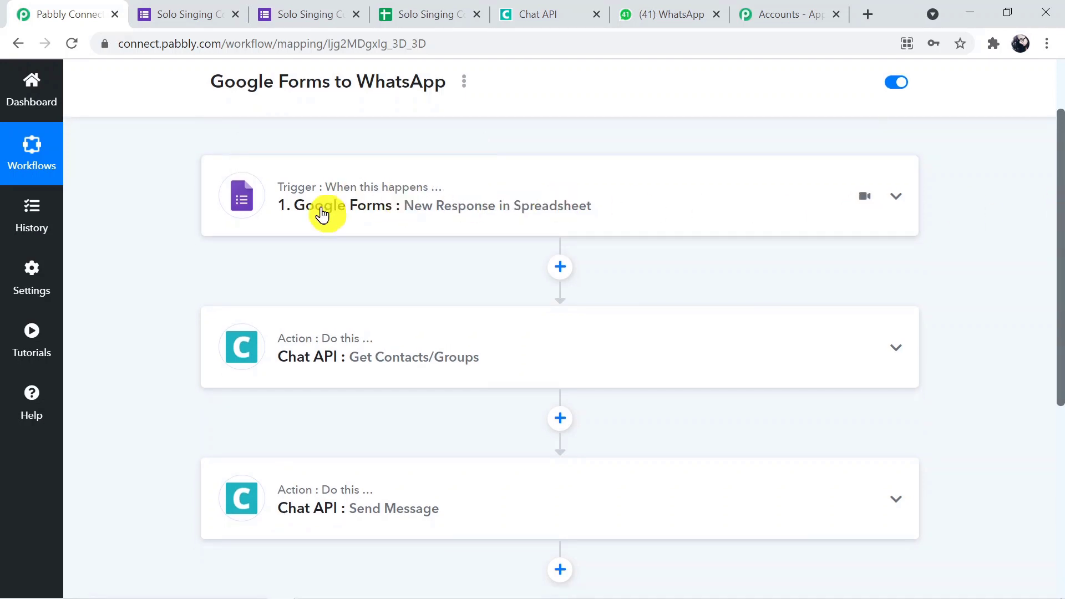